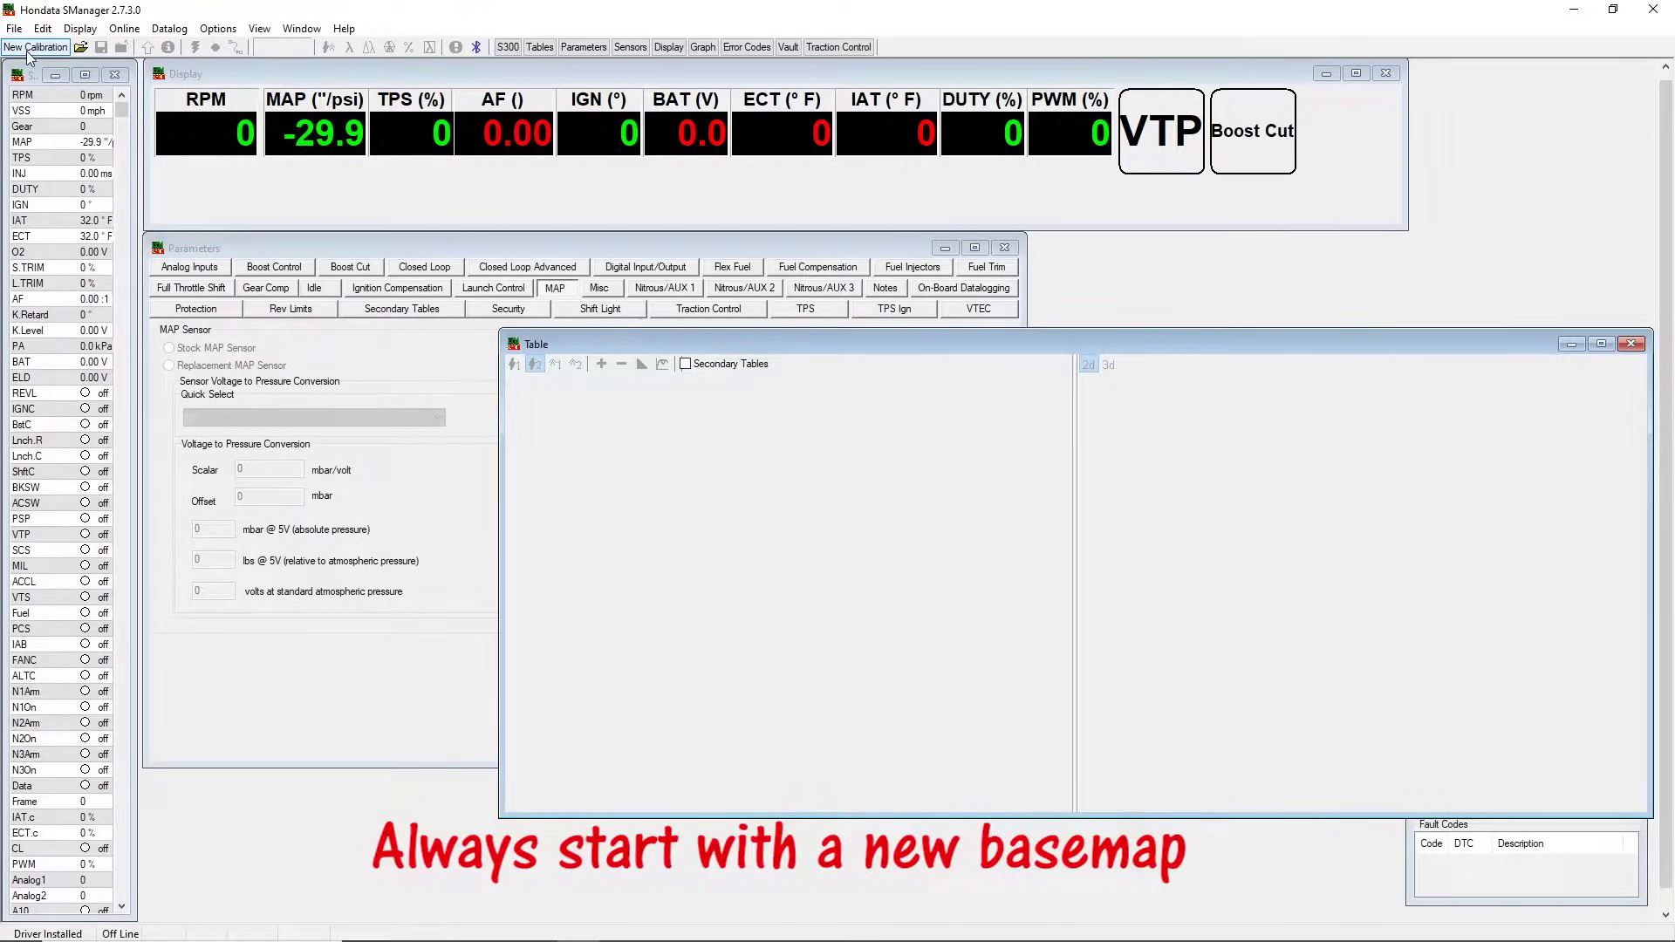
# - Start a new untitled calibration from the Stock JDM P30 base map (stockjdmp30.skl)
pyautogui.click(24, 50)
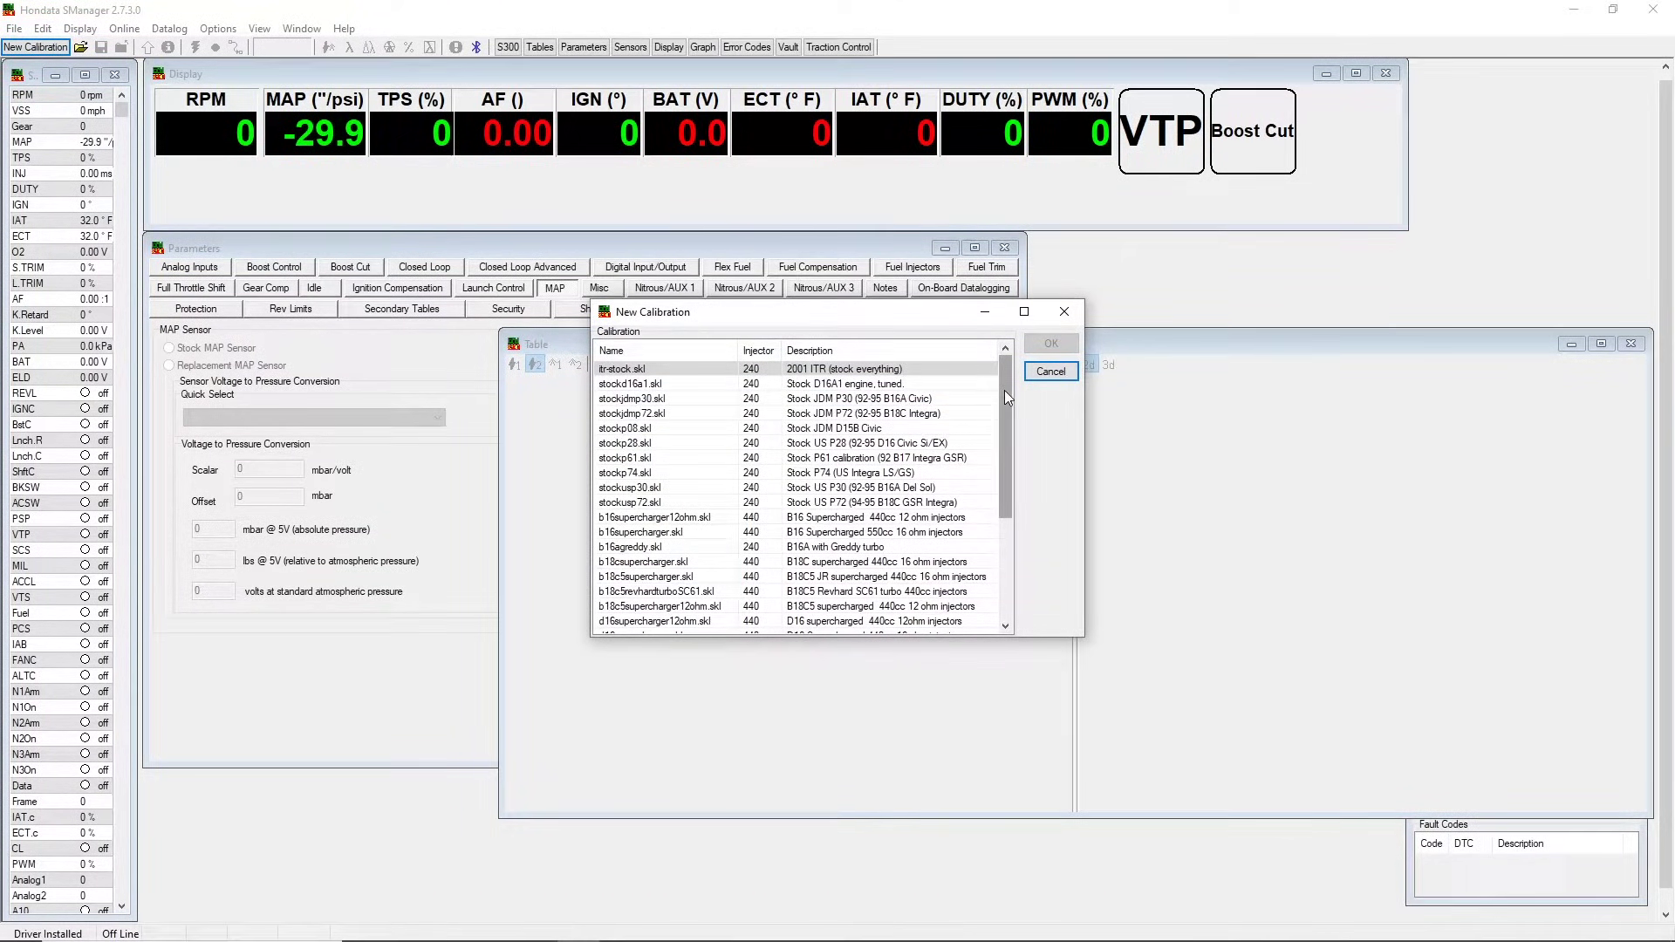
pyautogui.moveTo(1007, 387); pyautogui.dragTo(1004, 462)
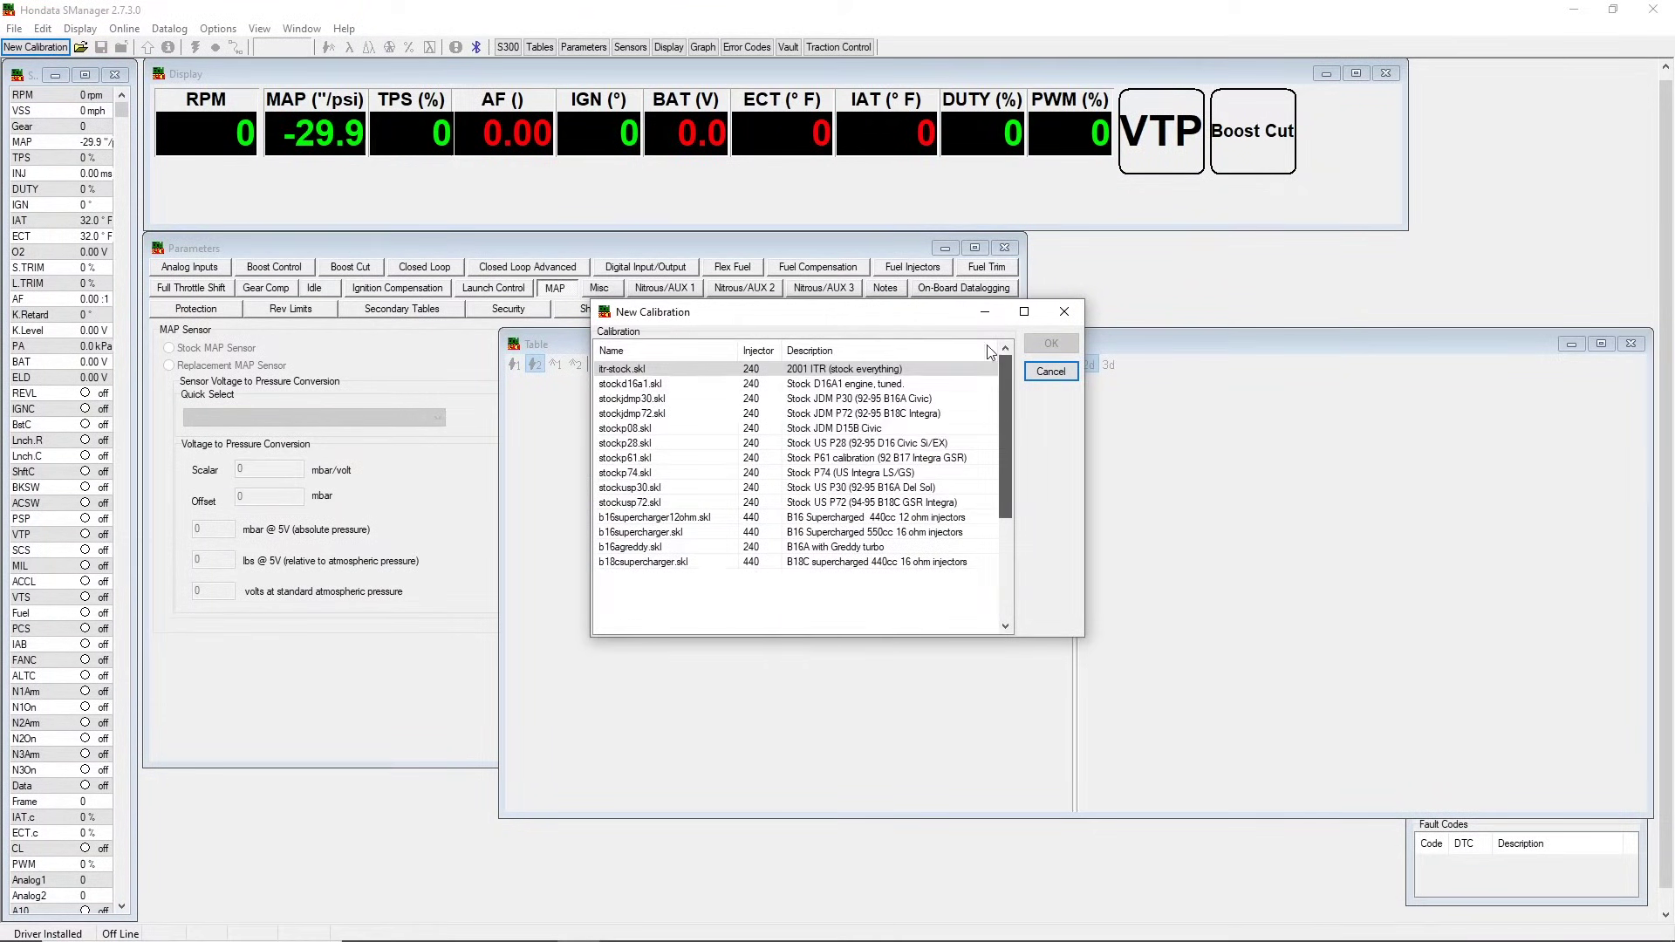
pyautogui.click(683, 402)
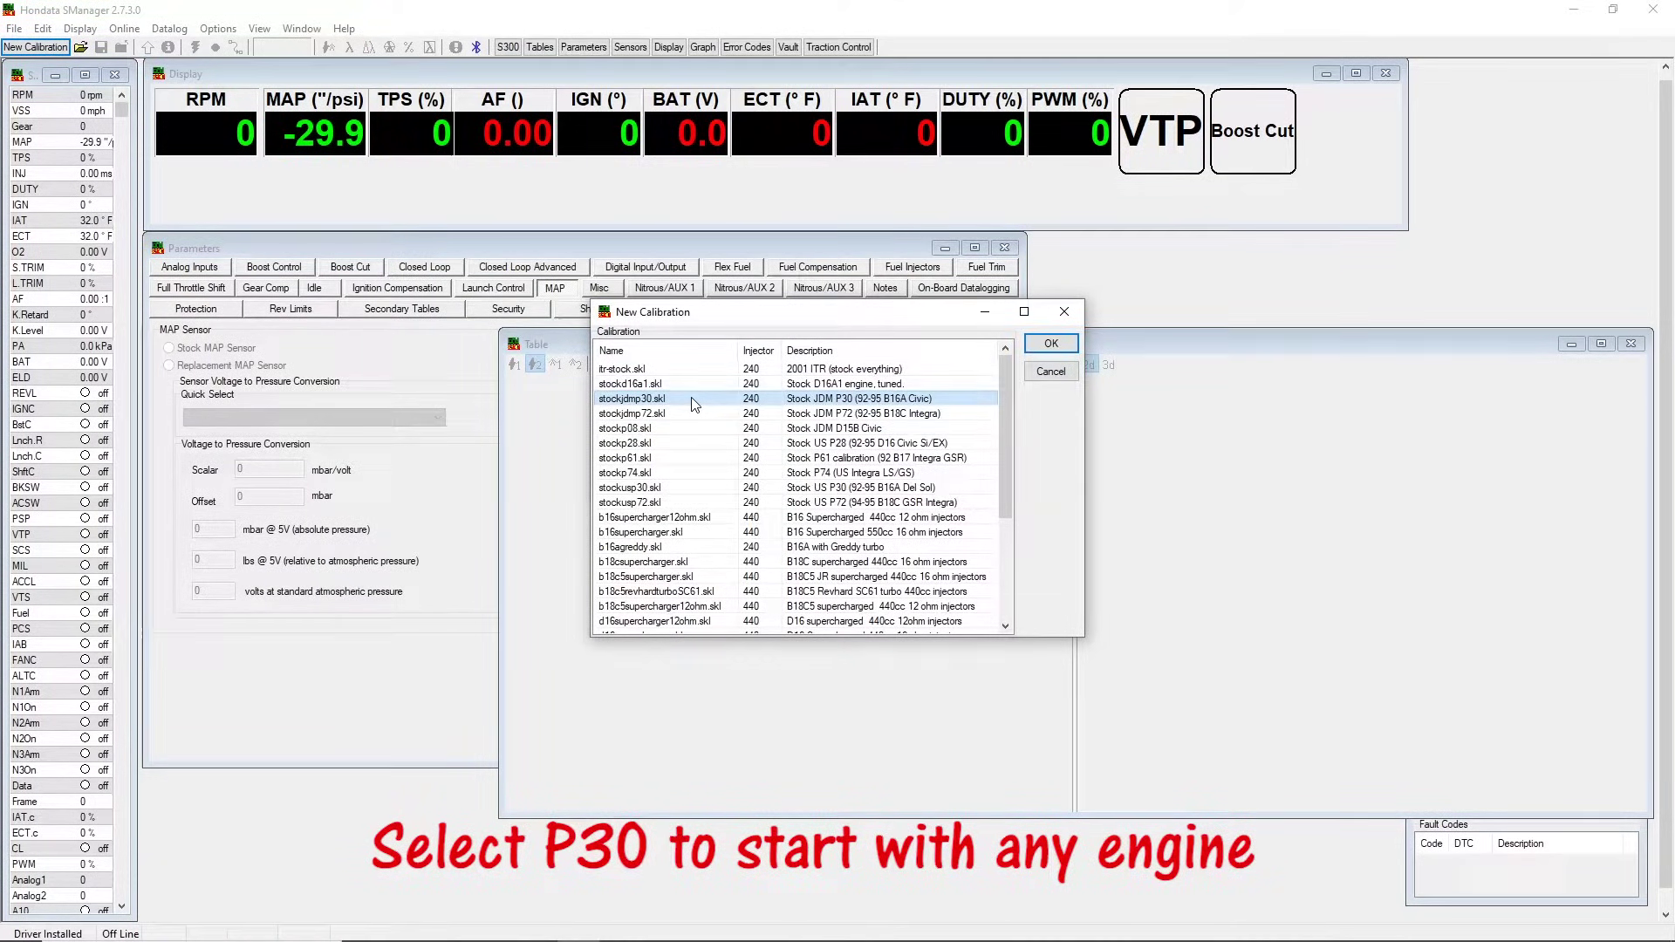
pyautogui.click(1038, 346)
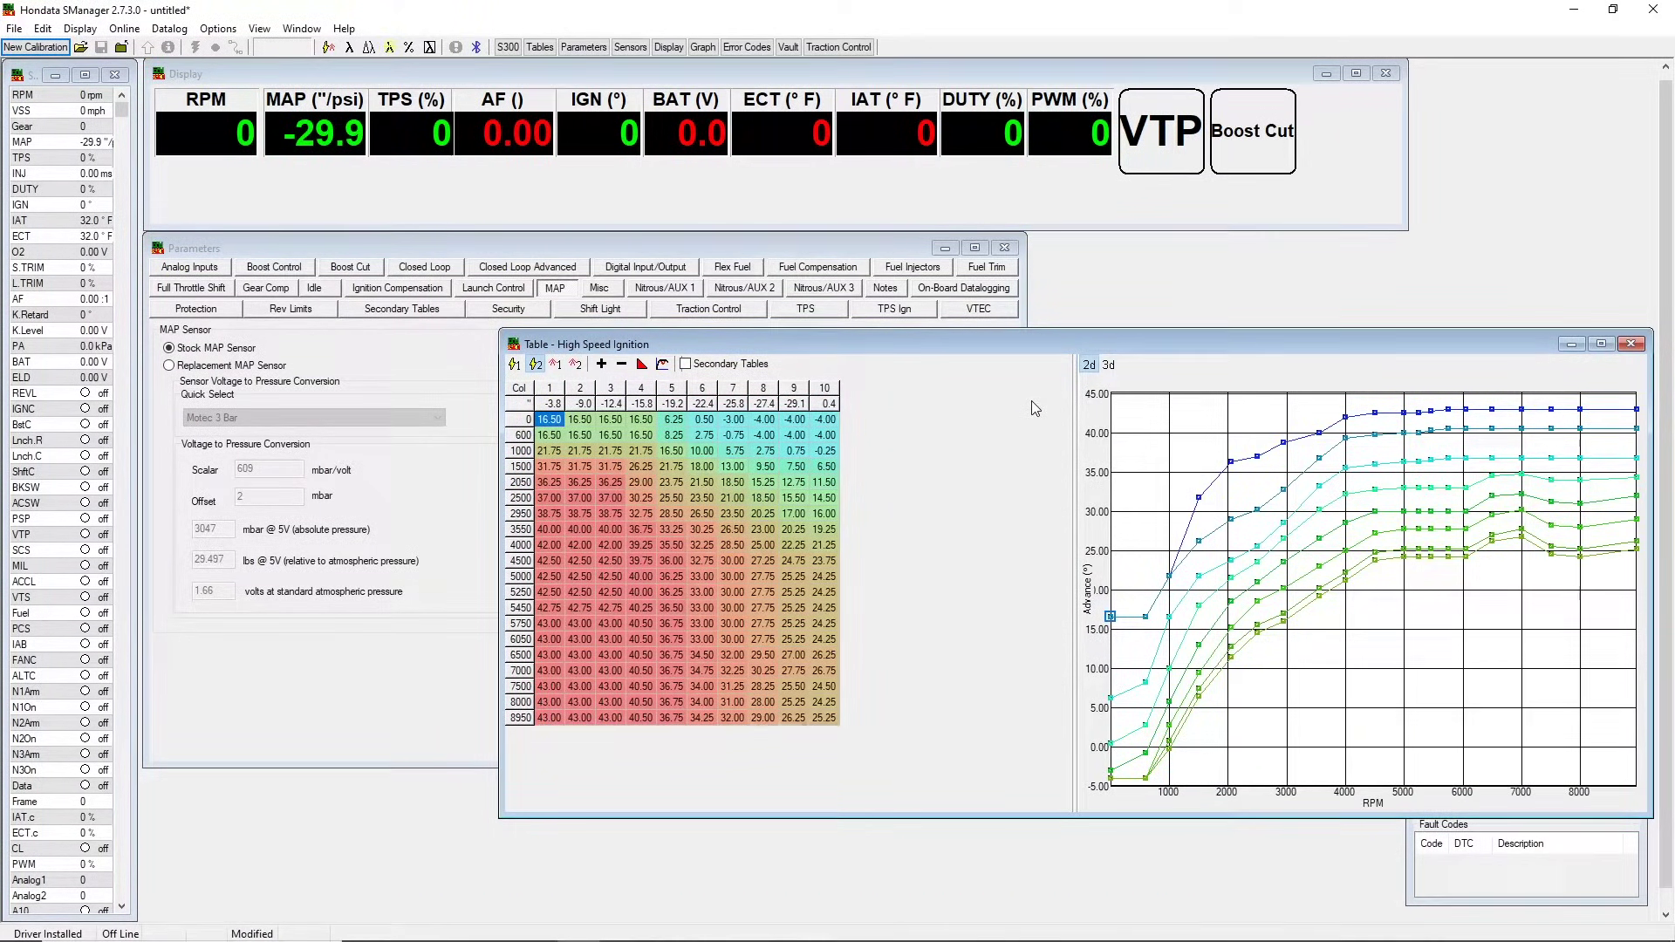
# - Interpolate every cell of the Low Speed Fuel table into smooth, evenly rising curves
pyautogui.click(555, 364)
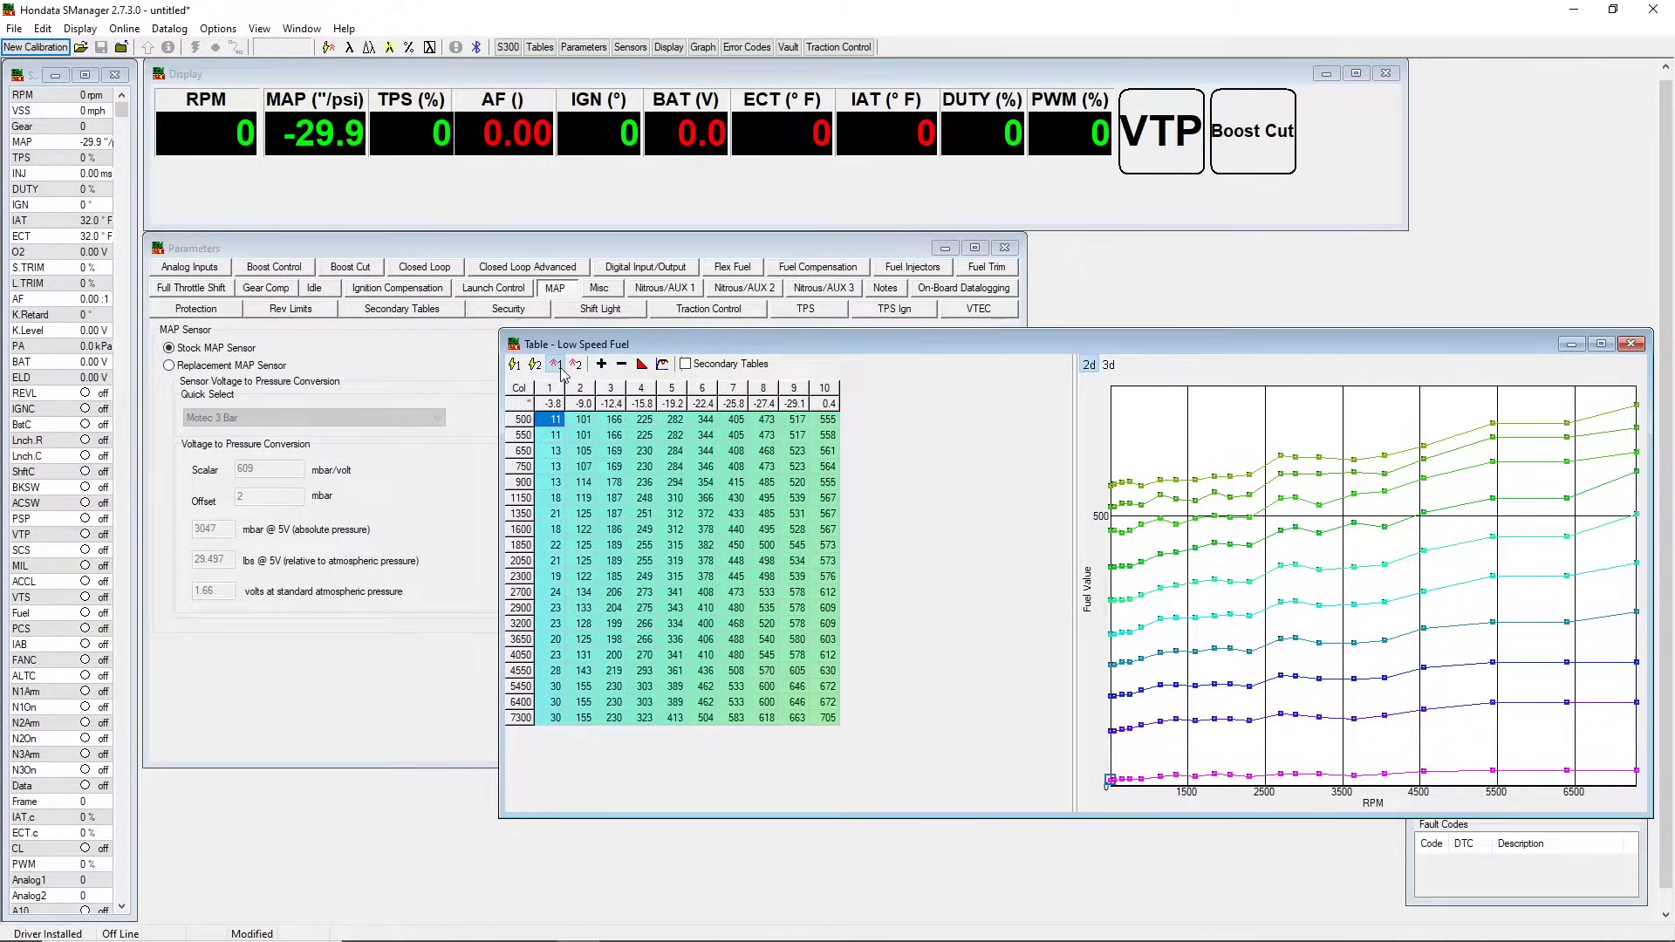
pyautogui.moveTo(557, 422); pyautogui.dragTo(833, 720)
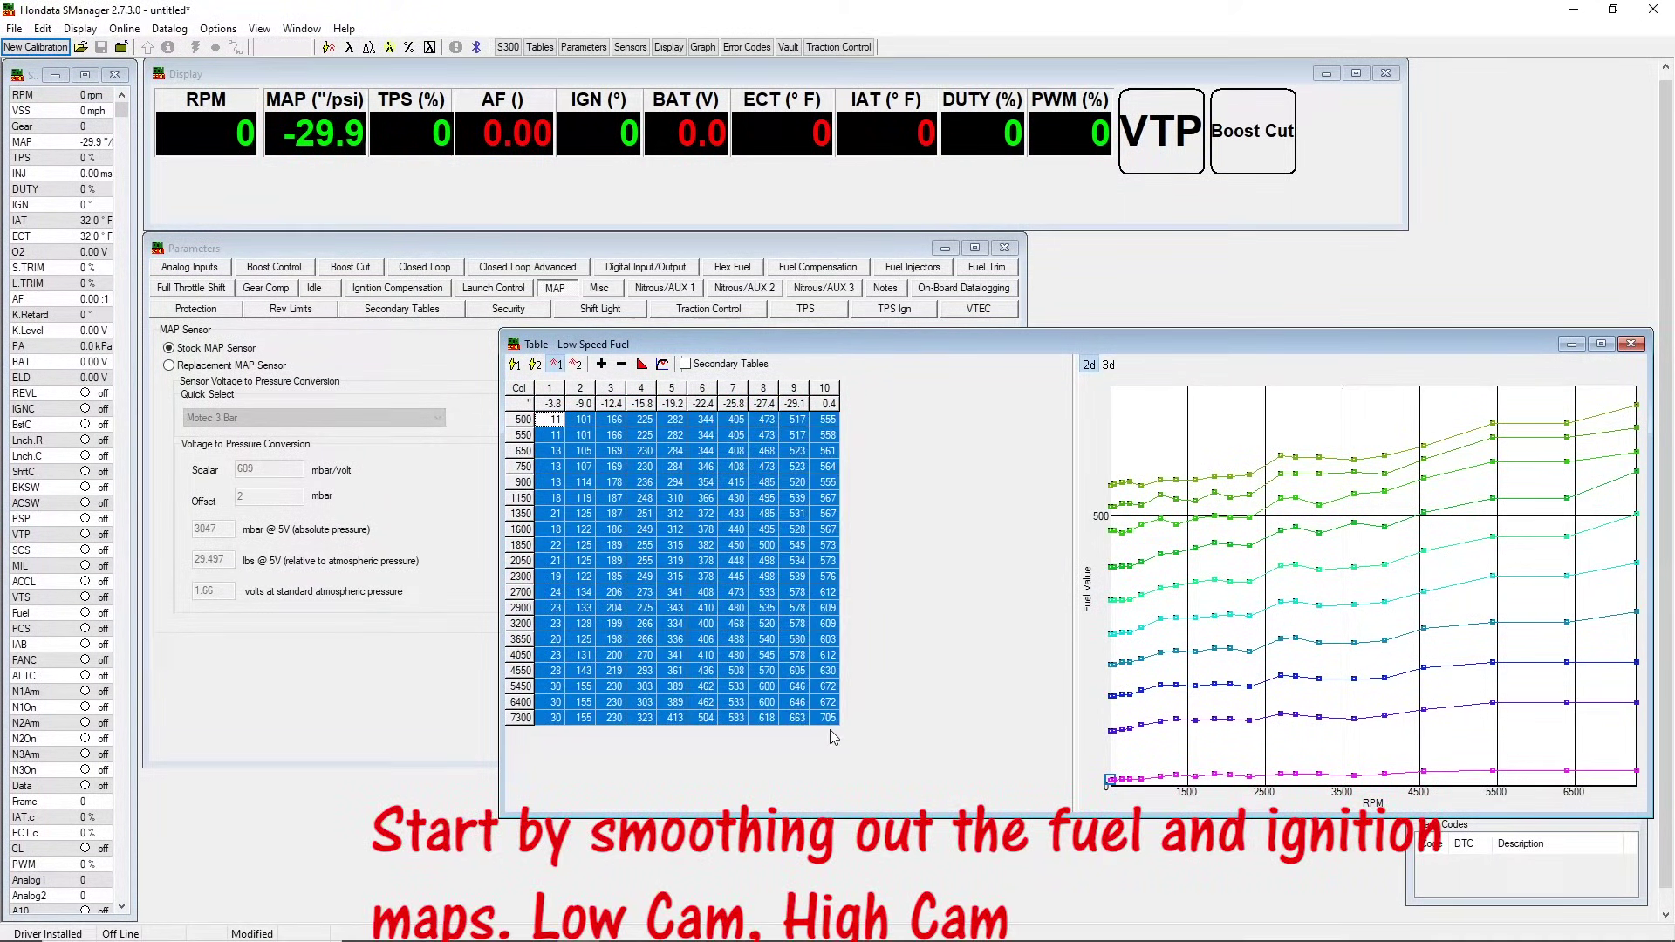
pyautogui.rightClick(676, 616)
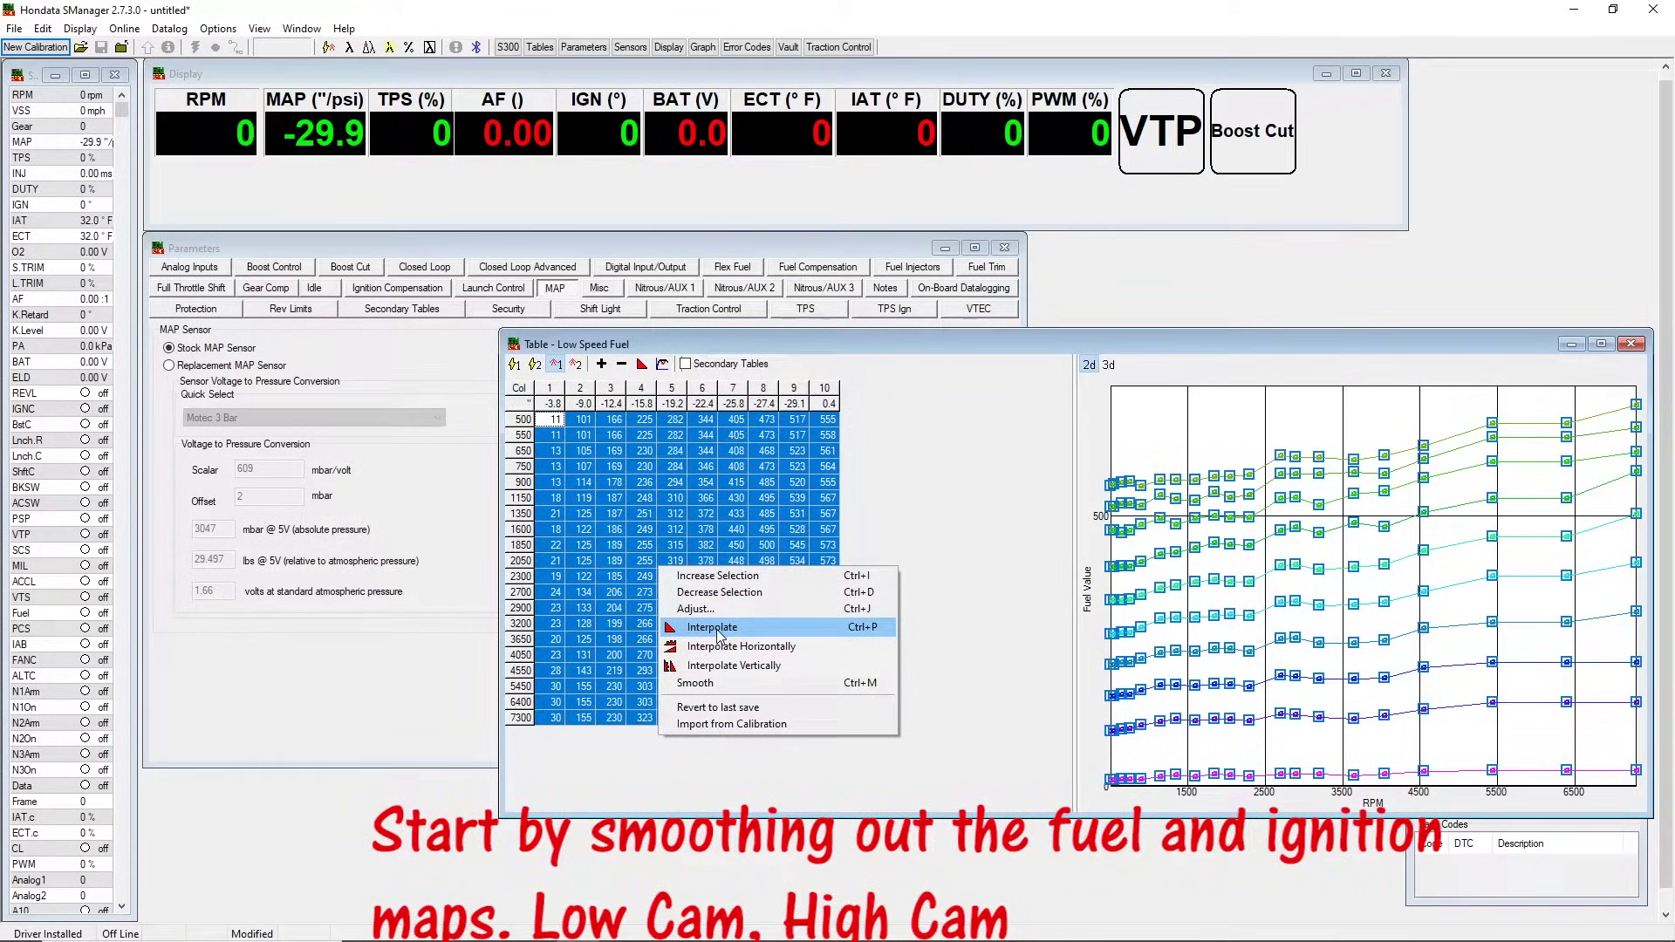
pyautogui.click(717, 628)
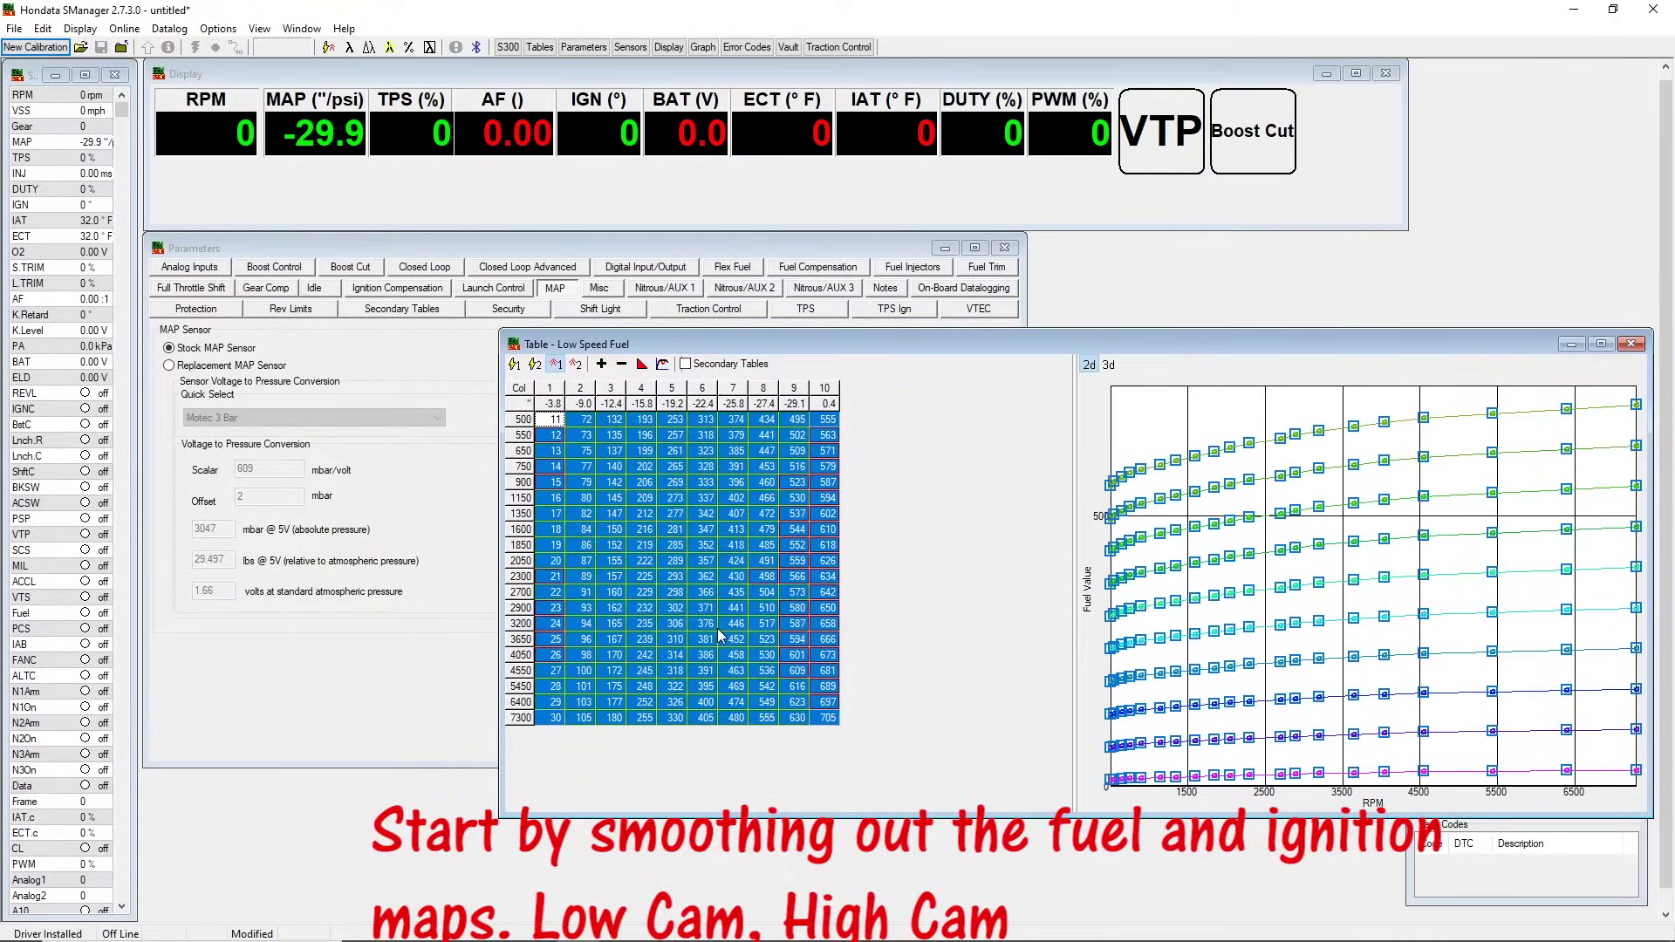
pyautogui.click(684, 598)
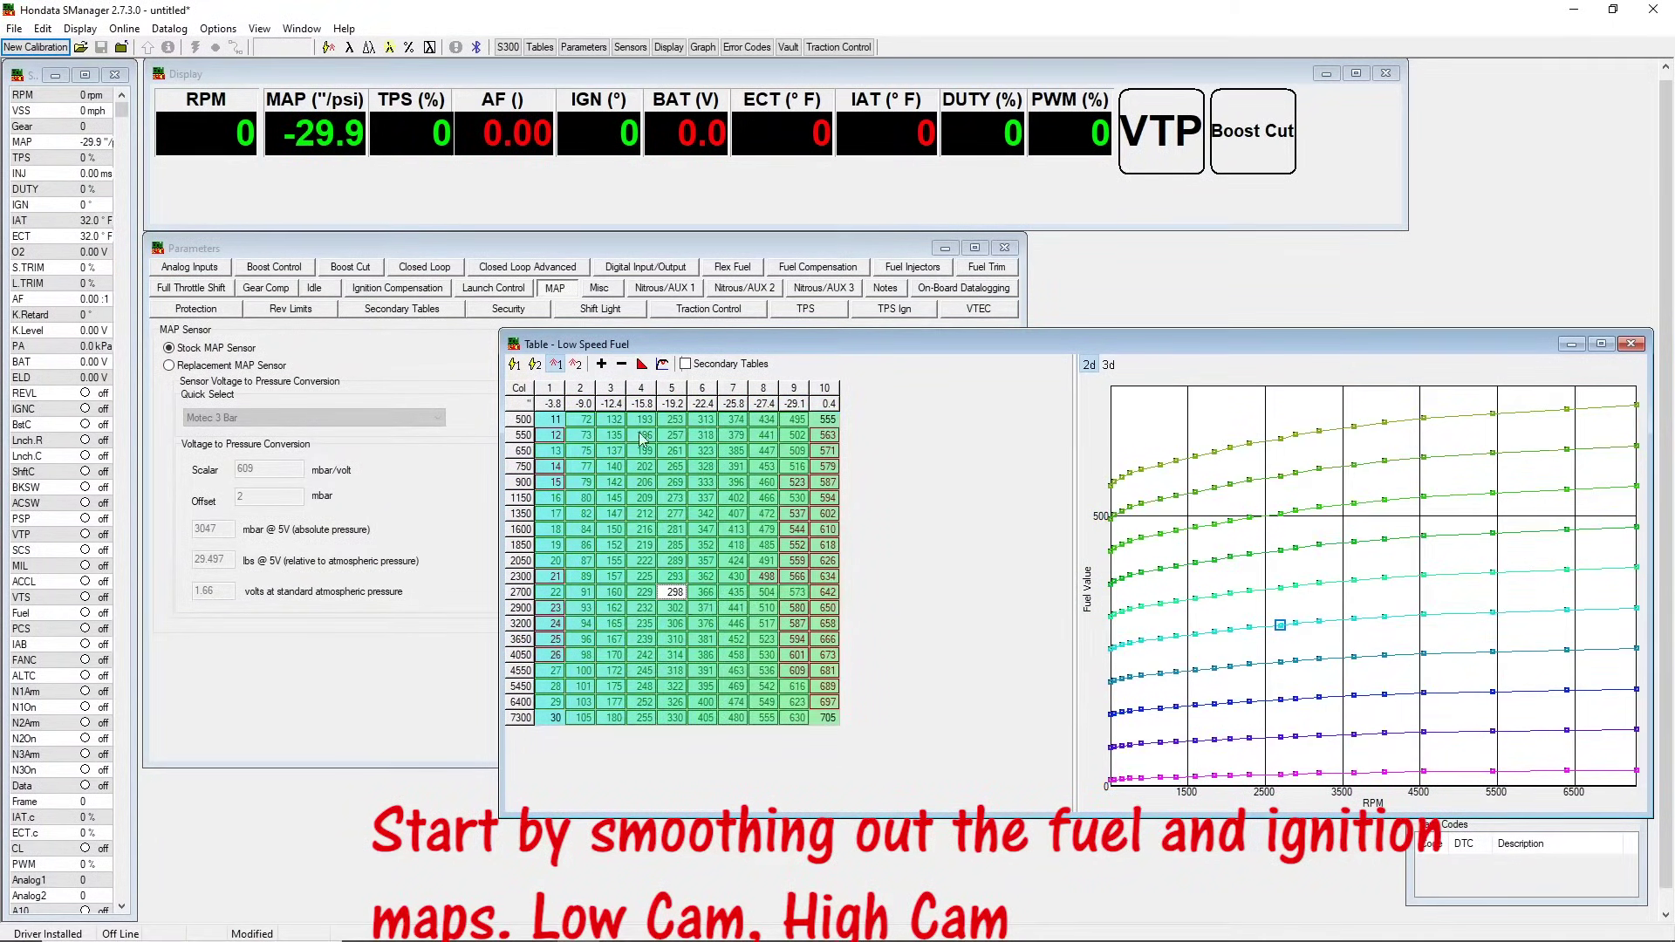
# - Vertically interpolate the High Speed Fuel rows from 2950 to 8950 rpm
pyautogui.click(577, 364)
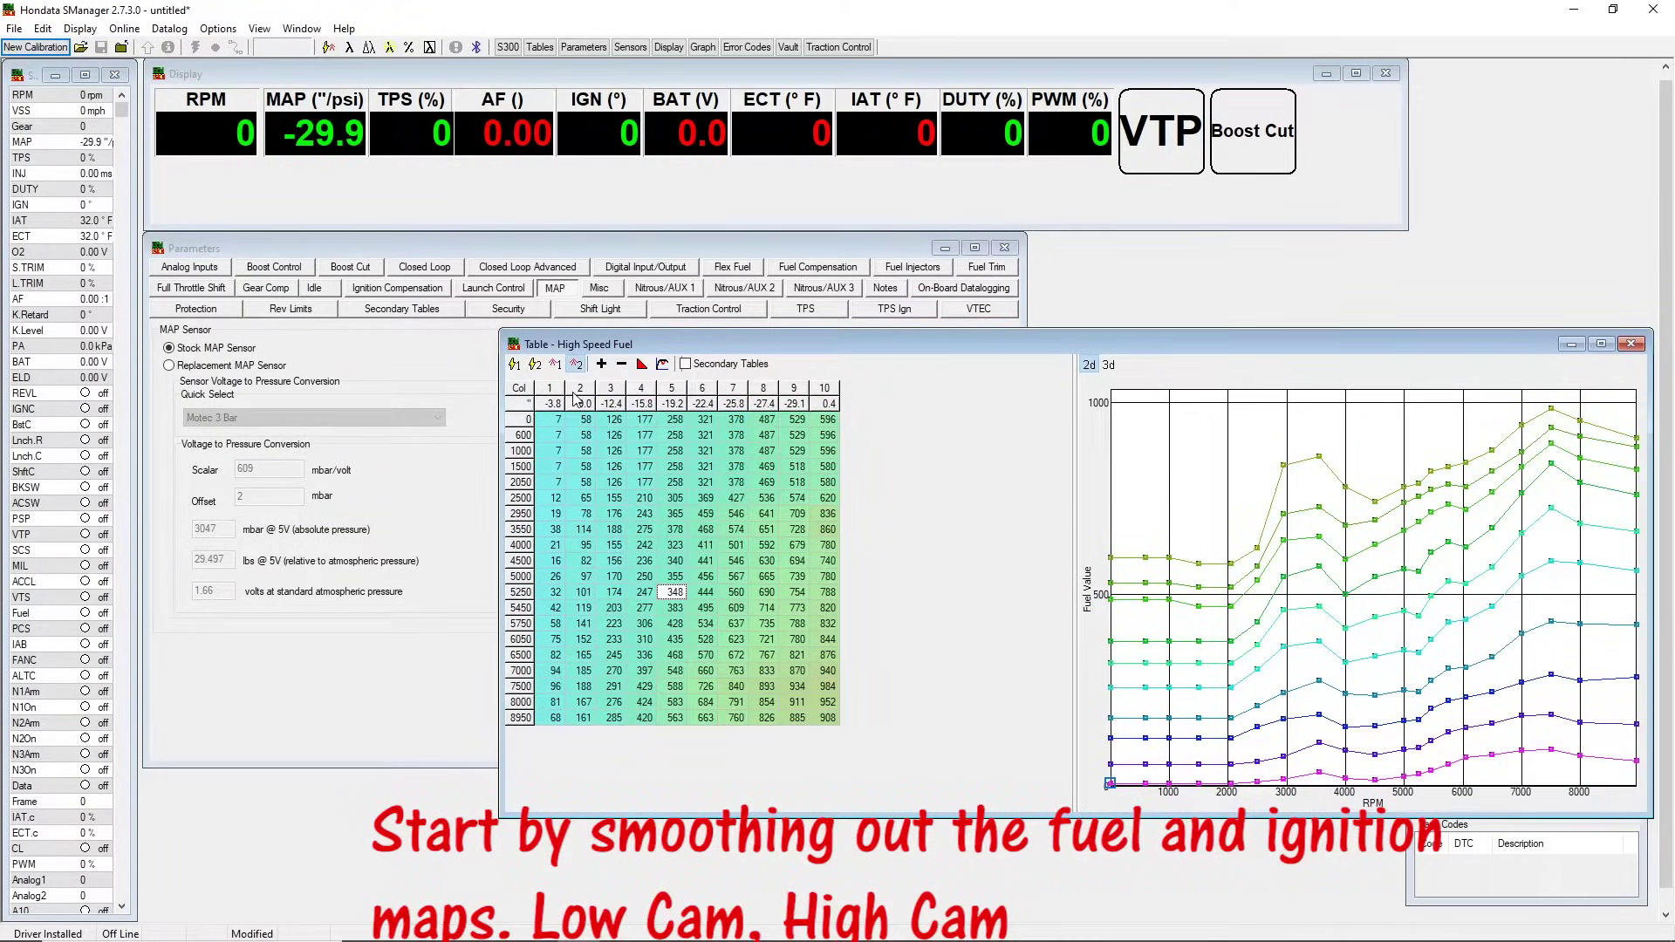
pyautogui.click(556, 529)
pyautogui.press('Right')
pyautogui.press('Right')
pyautogui.press('Right')
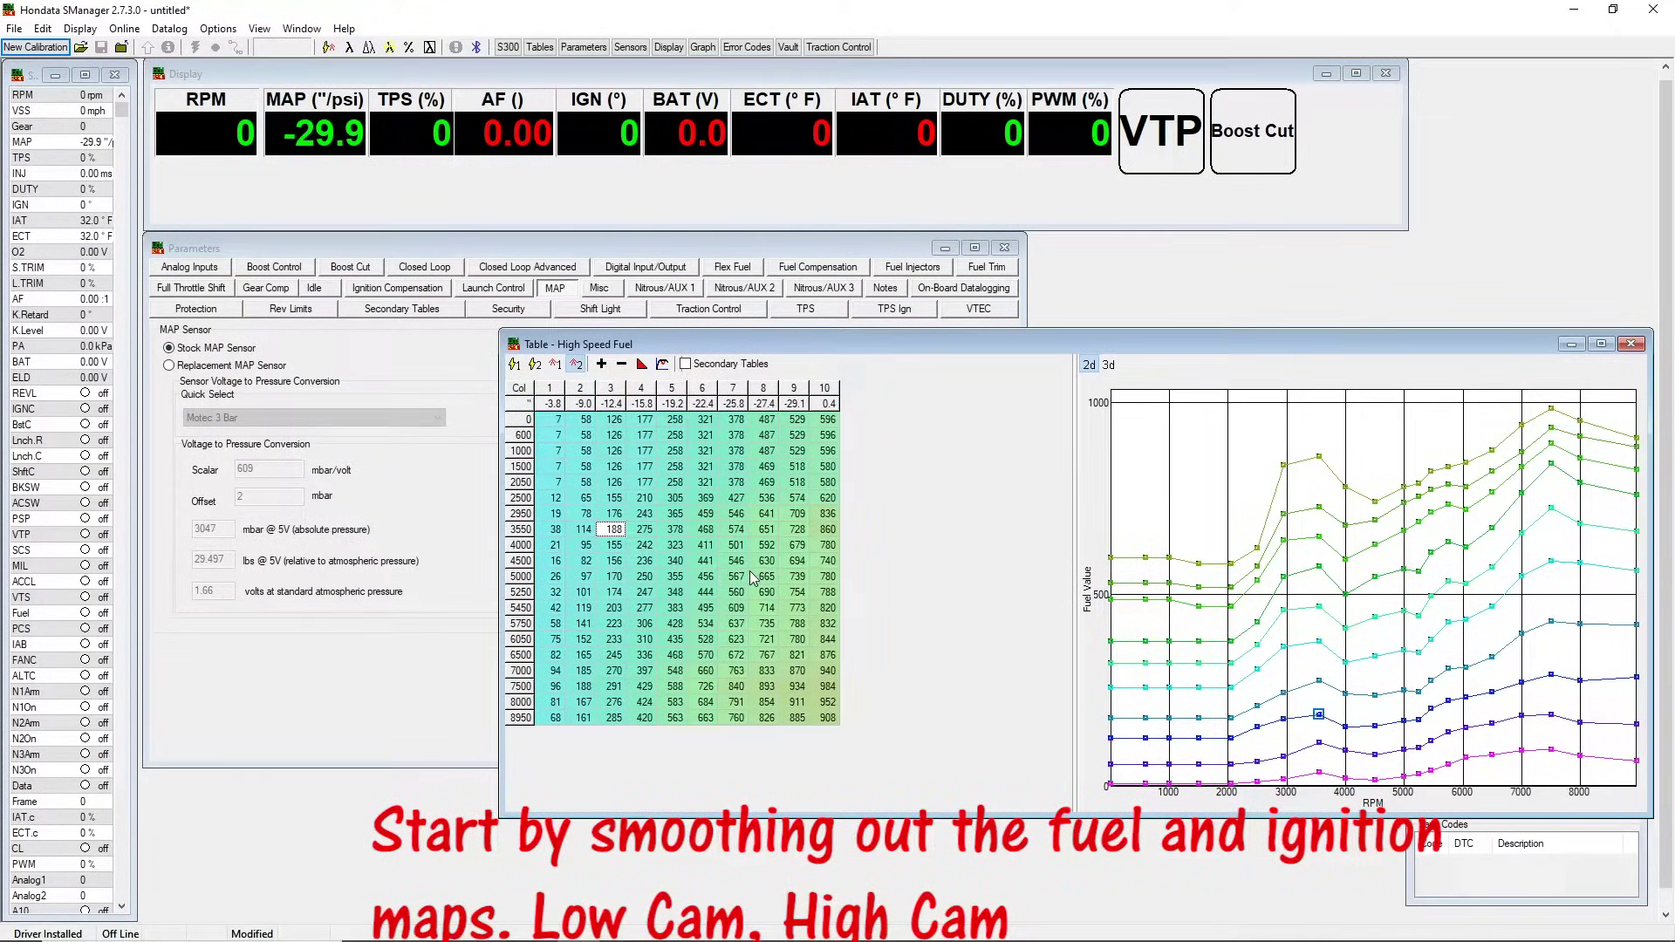
pyautogui.press('Right')
pyautogui.press('Right')
pyautogui.press('Right')
pyautogui.press('Right')
pyautogui.press('Right')
pyautogui.press('Right')
pyautogui.press('Up')
pyautogui.hotkey('shift', 'Left')
pyautogui.hotkey('shift', 'Left')
pyautogui.hotkey('shift', 'Left')
pyautogui.hotkey('shift', 'Left')
pyautogui.hotkey('shift', 'Left')
pyautogui.hotkey('shift', 'Left')
pyautogui.hotkey('shift', 'Left')
pyautogui.hotkey('shift', 'Left')
pyautogui.hotkey('shift', 'Left')
pyautogui.hotkey('shift', 'Down')
pyautogui.hotkey('shift', 'Down')
pyautogui.hotkey('shift', 'Down')
pyautogui.hotkey('shift', 'Down')
pyautogui.hotkey('shift', 'Down')
pyautogui.hotkey('shift', 'Down')
pyautogui.hotkey('shift', 'Down')
pyautogui.hotkey('shift', 'Down')
pyautogui.hotkey('shift', 'Down')
pyautogui.hotkey('shift', 'Down')
pyautogui.hotkey('shift', 'Down')
pyautogui.hotkey('shift', 'Down')
pyautogui.hotkey('shift', 'Down')
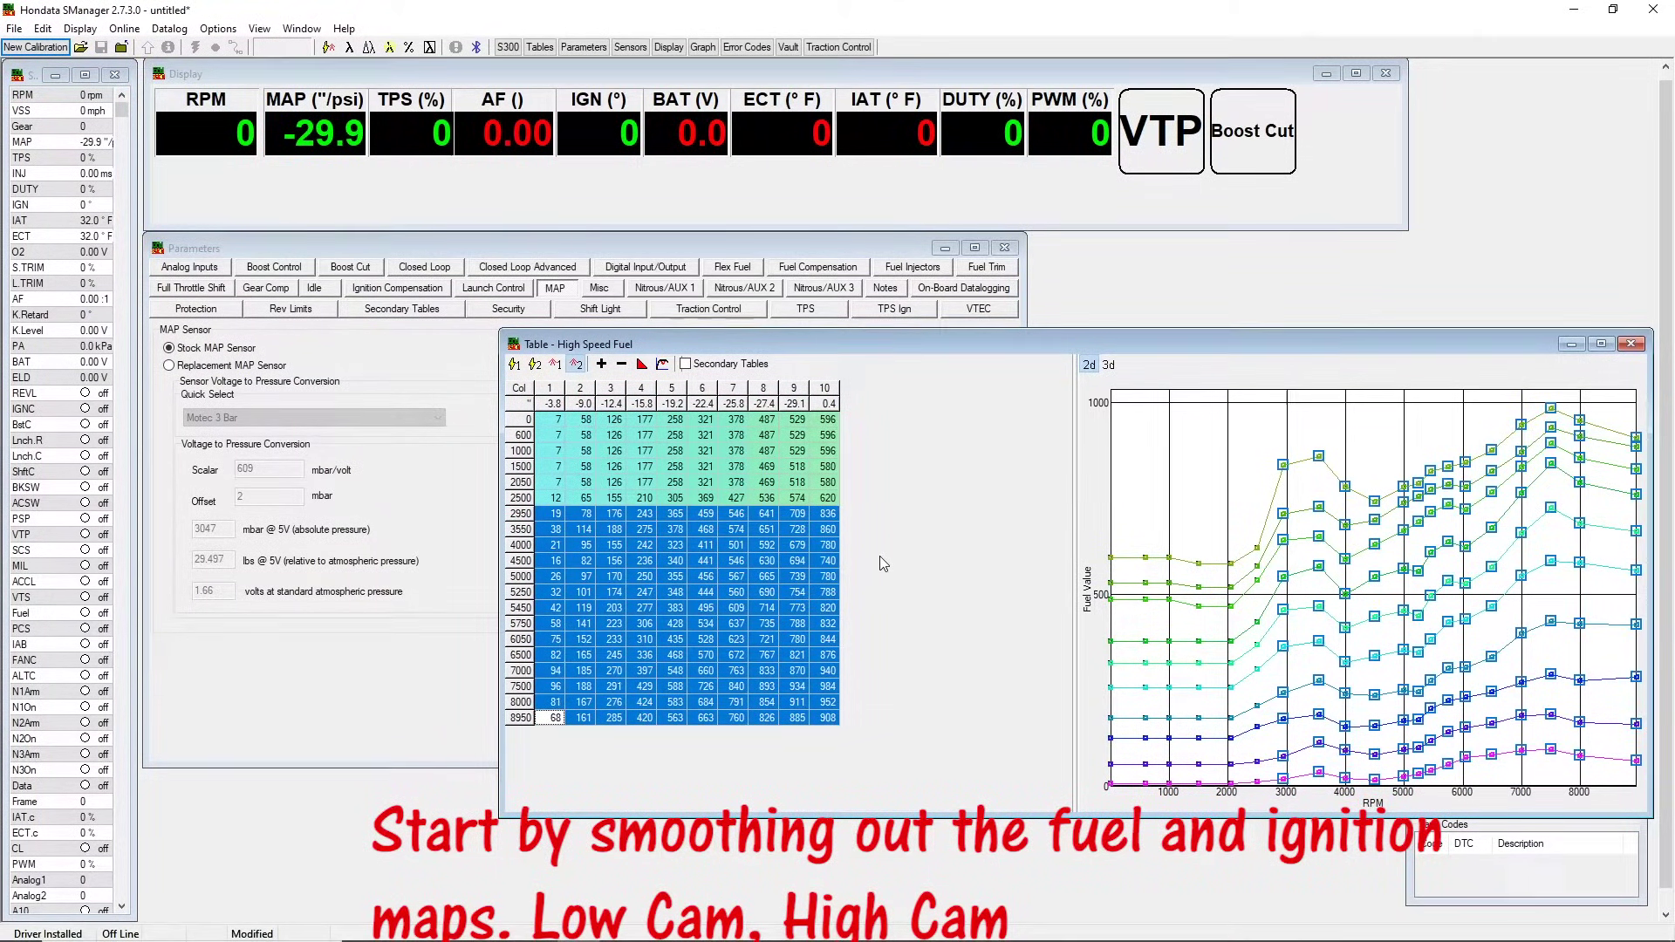
pyautogui.press('v')
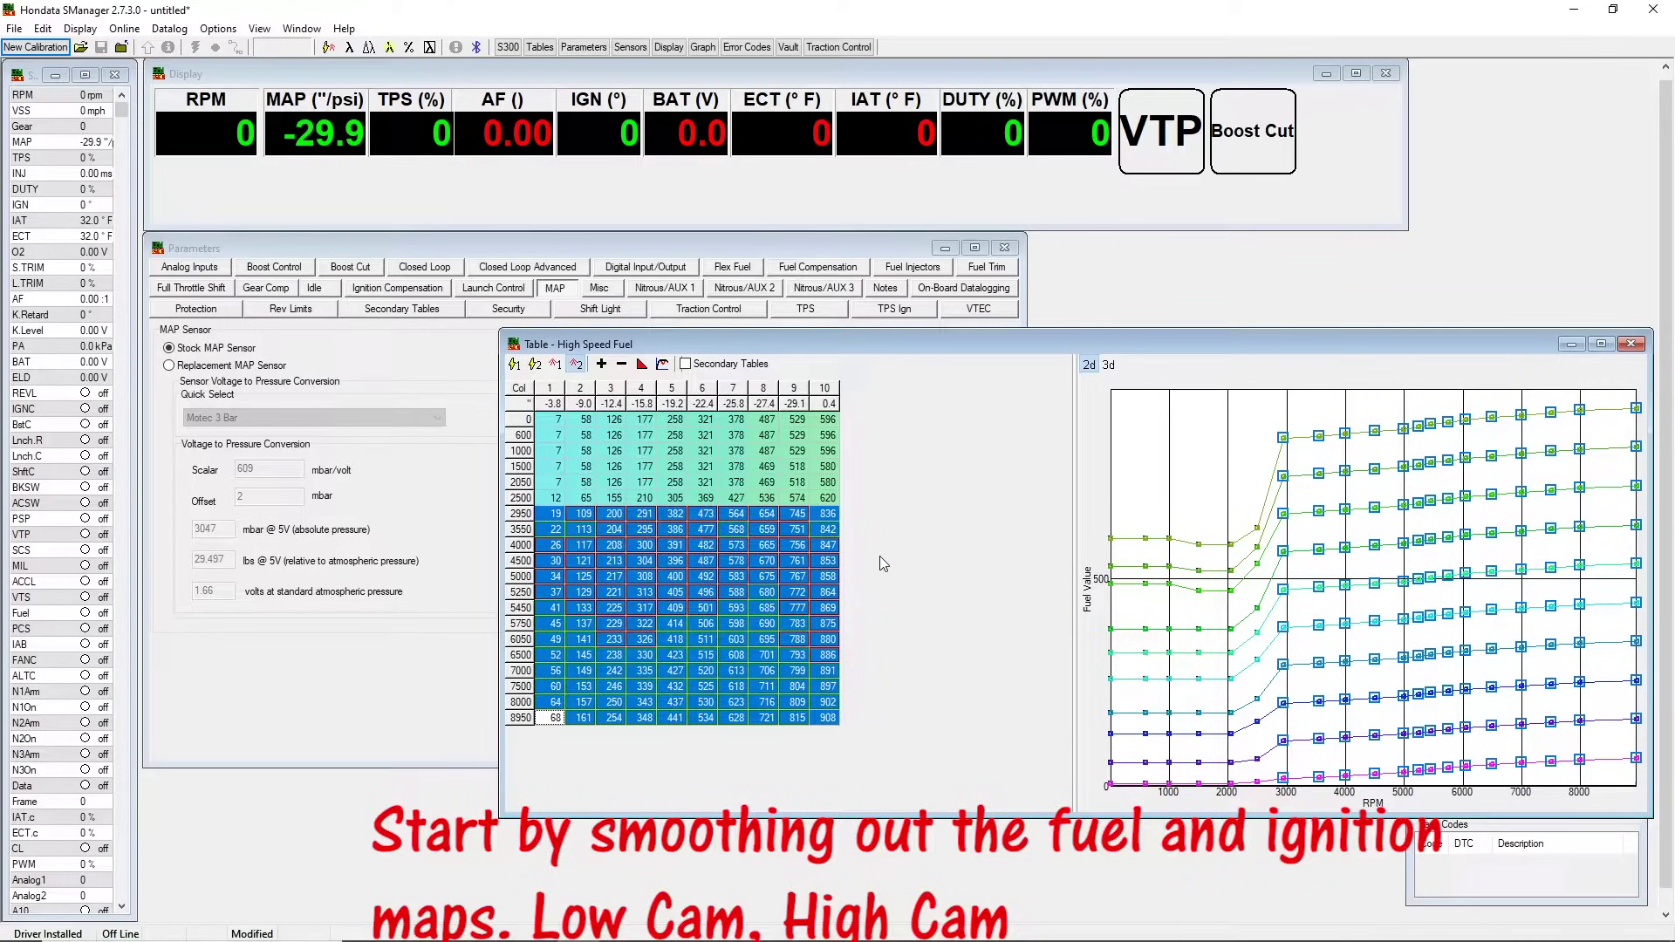
# - Interpolate the low-rpm High Speed Fuel block, rows 0–2950 across all columns
pyautogui.press('Up')
pyautogui.press('Up')
pyautogui.press('Up')
pyautogui.press('Up')
pyautogui.press('Up')
pyautogui.press('Up')
pyautogui.press('Up')
pyautogui.press('Up')
pyautogui.press('Up')
pyautogui.press('Up')
pyautogui.press('Up')
pyautogui.press('Up')
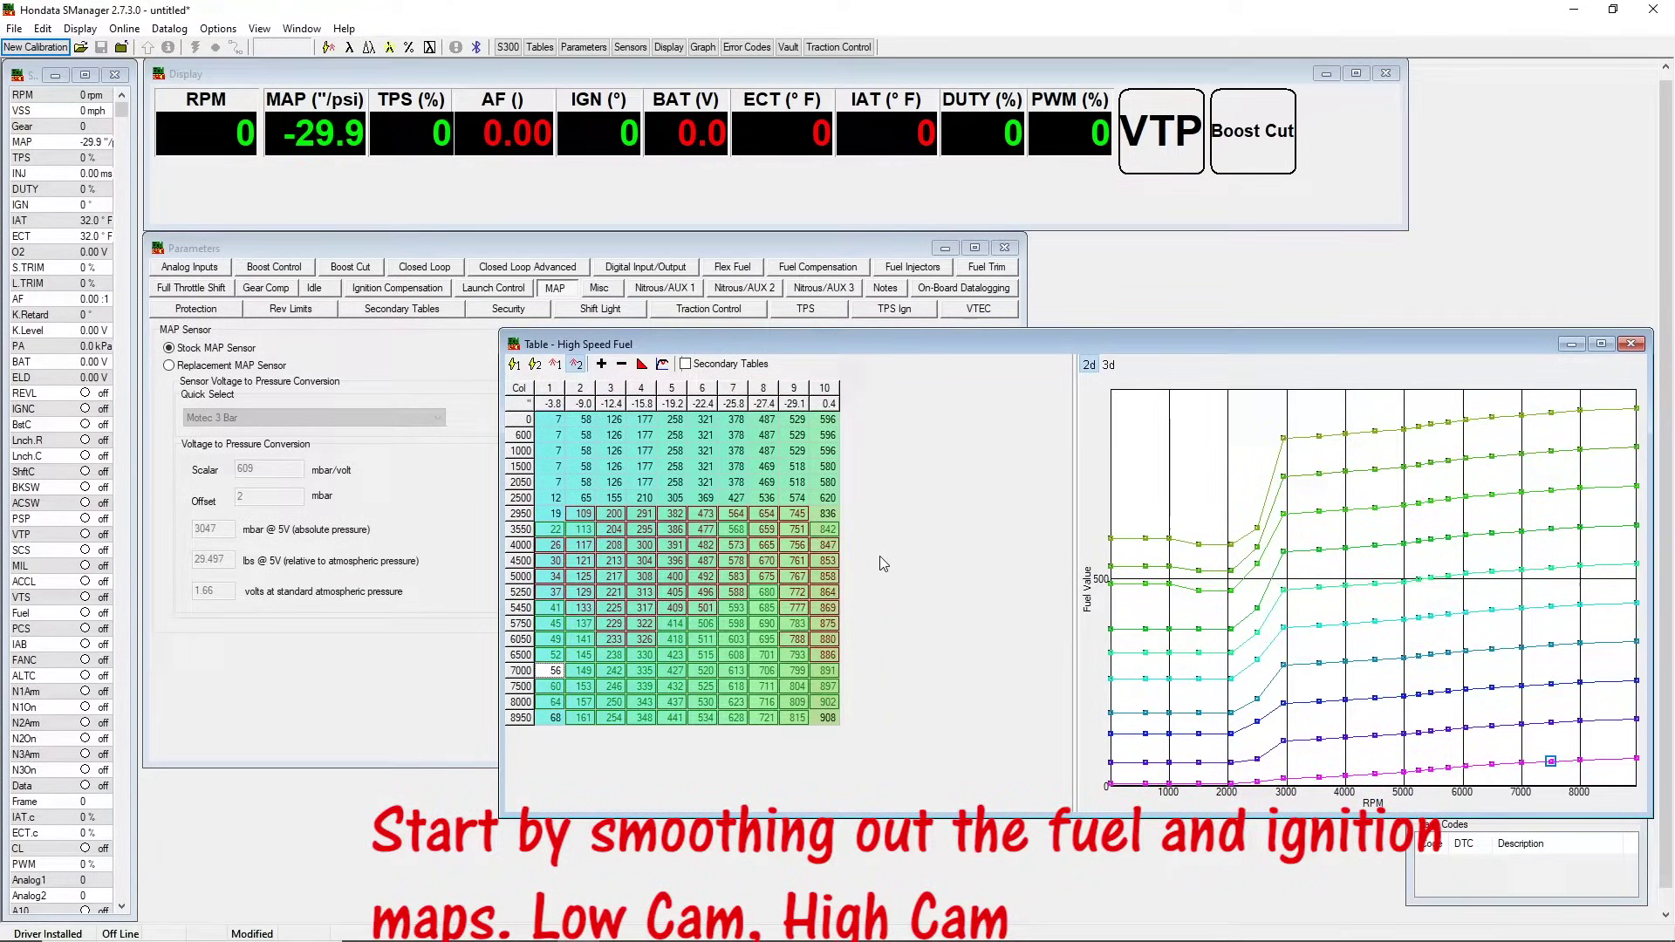
pyautogui.press('Up')
pyautogui.press('Up')
pyautogui.press('Up')
pyautogui.press('Up')
pyautogui.press('Up')
pyautogui.press('Up')
pyautogui.press('Up')
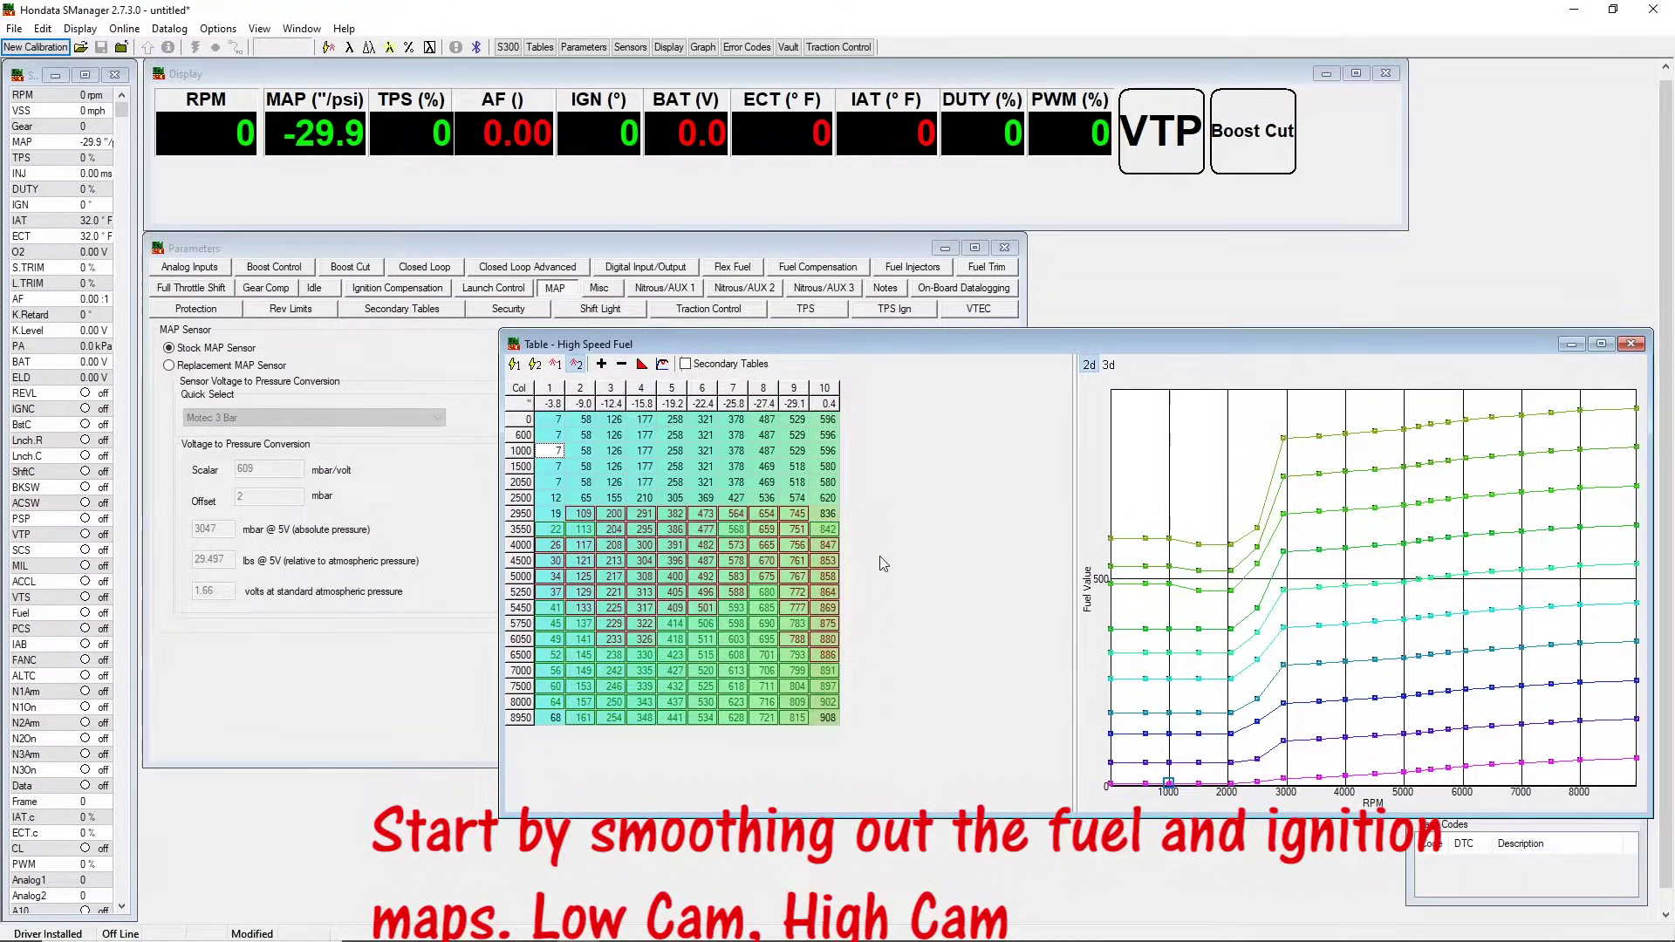
pyautogui.press('Right')
pyautogui.press('Right')
pyautogui.press('Right')
pyautogui.press('Left')
pyautogui.press('Left')
pyautogui.press('Left')
pyautogui.press('Left')
pyautogui.hotkey('shift', 'Right')
pyautogui.hotkey('shift', 'Right')
pyautogui.hotkey('shift', 'Down')
pyautogui.hotkey('shift', 'Right')
pyautogui.hotkey('shift', 'Down')
pyautogui.hotkey('shift', 'Right')
pyautogui.hotkey('shift', 'Down')
pyautogui.hotkey('shift', 'Down')
pyautogui.hotkey('shift', 'Right')
pyautogui.hotkey('shift', 'Right')
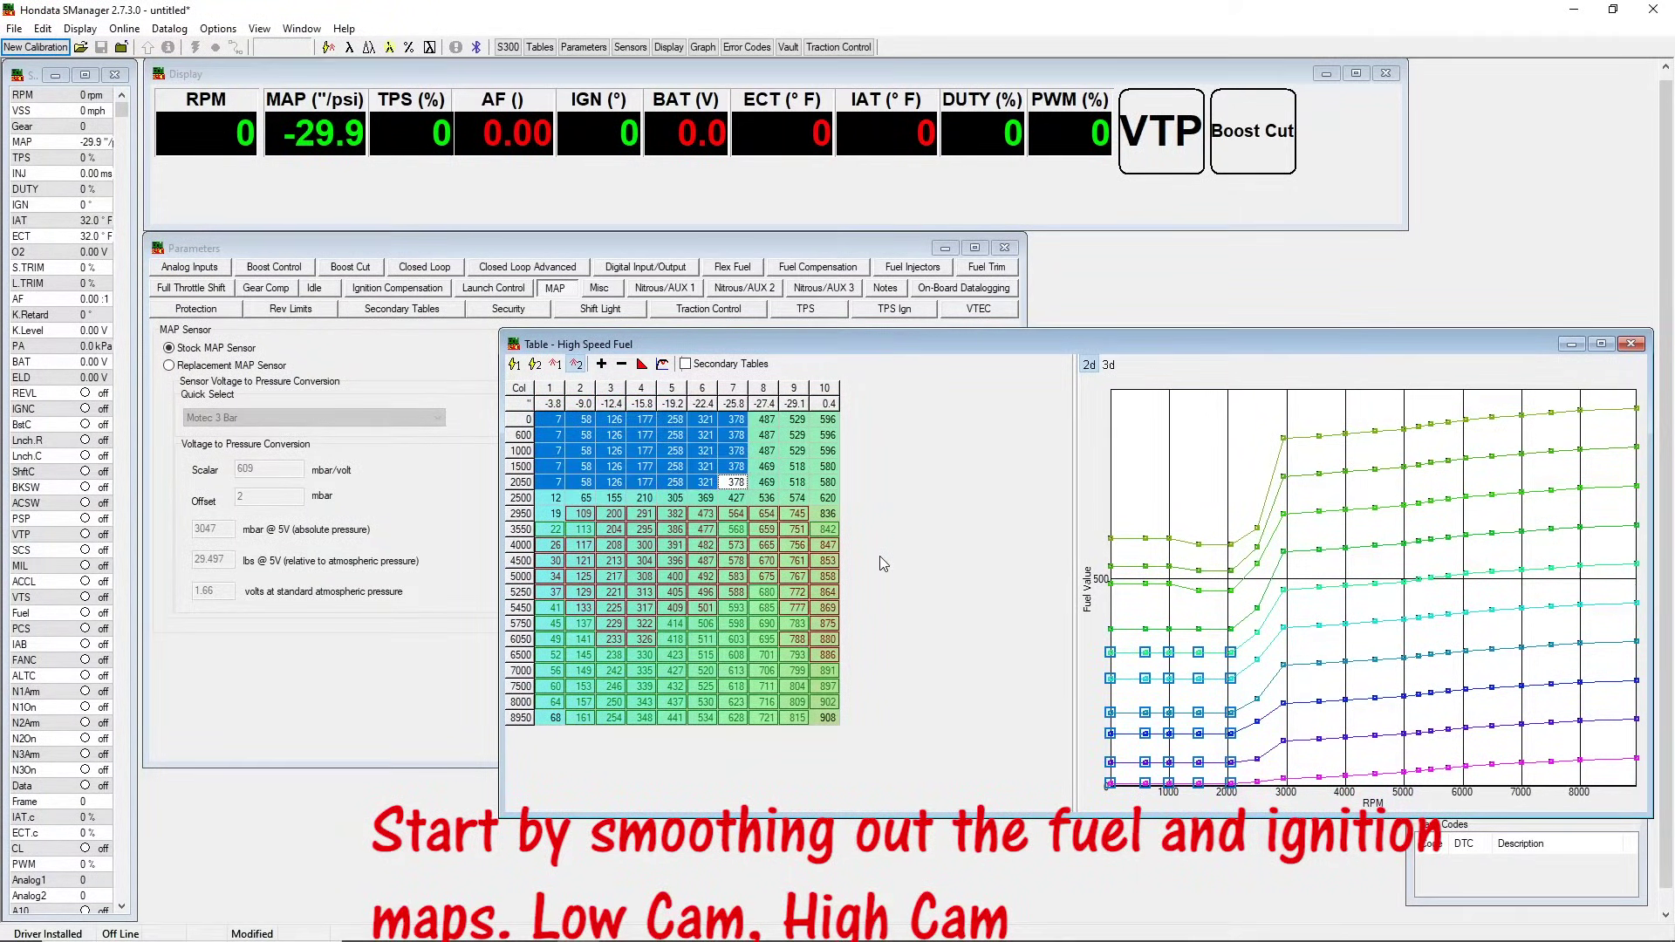
pyautogui.hotkey('shift', 'Down')
pyautogui.hotkey('shift', 'Right')
pyautogui.hotkey('shift', 'Right')
pyautogui.hotkey('shift', 'Down')
pyautogui.hotkey('shift', 'Right')
pyautogui.press('b')
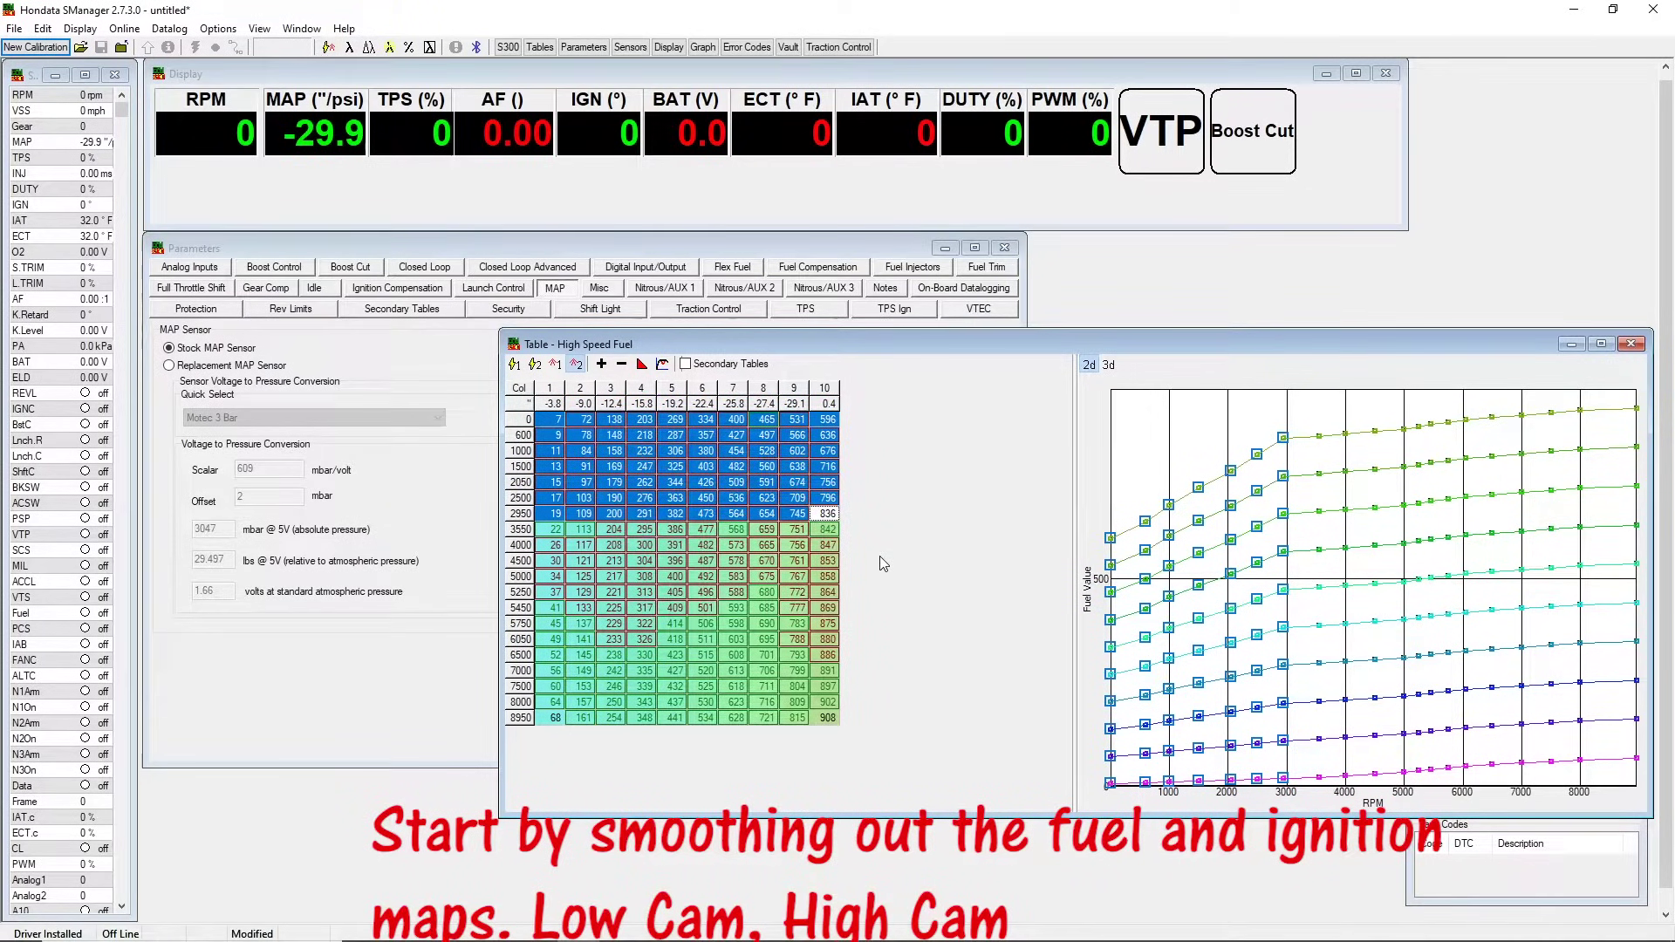
pyautogui.click(804, 547)
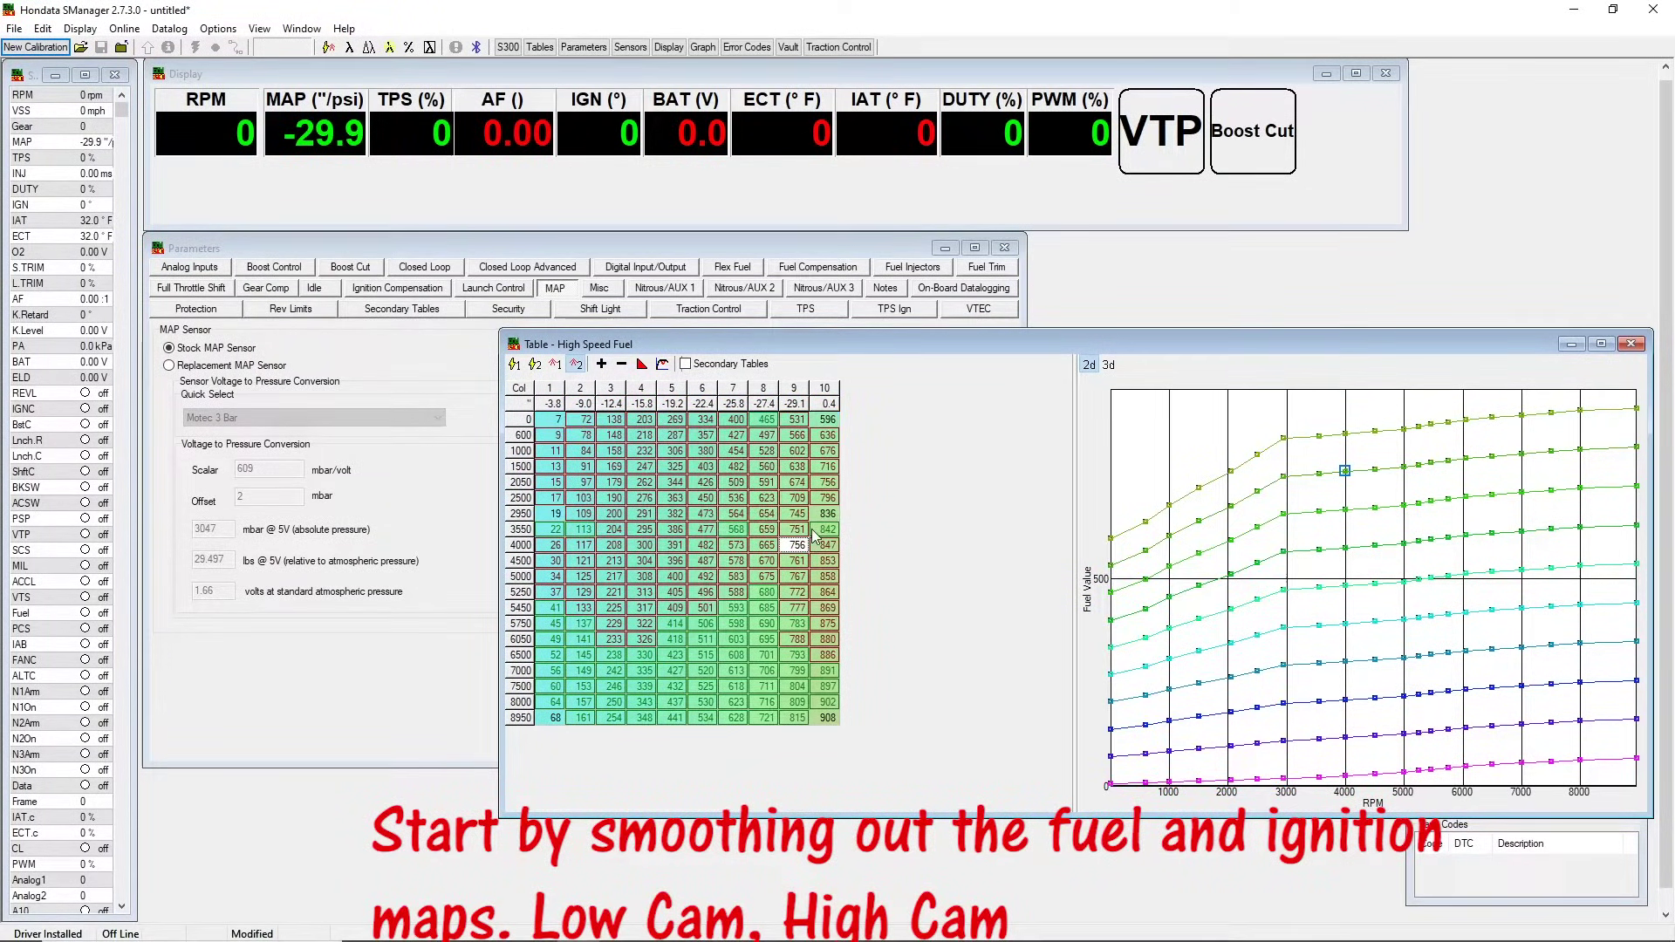
# - Set High Speed Ignition column 10 cells from 4500 to 8950 rpm to 24
pyautogui.click(535, 365)
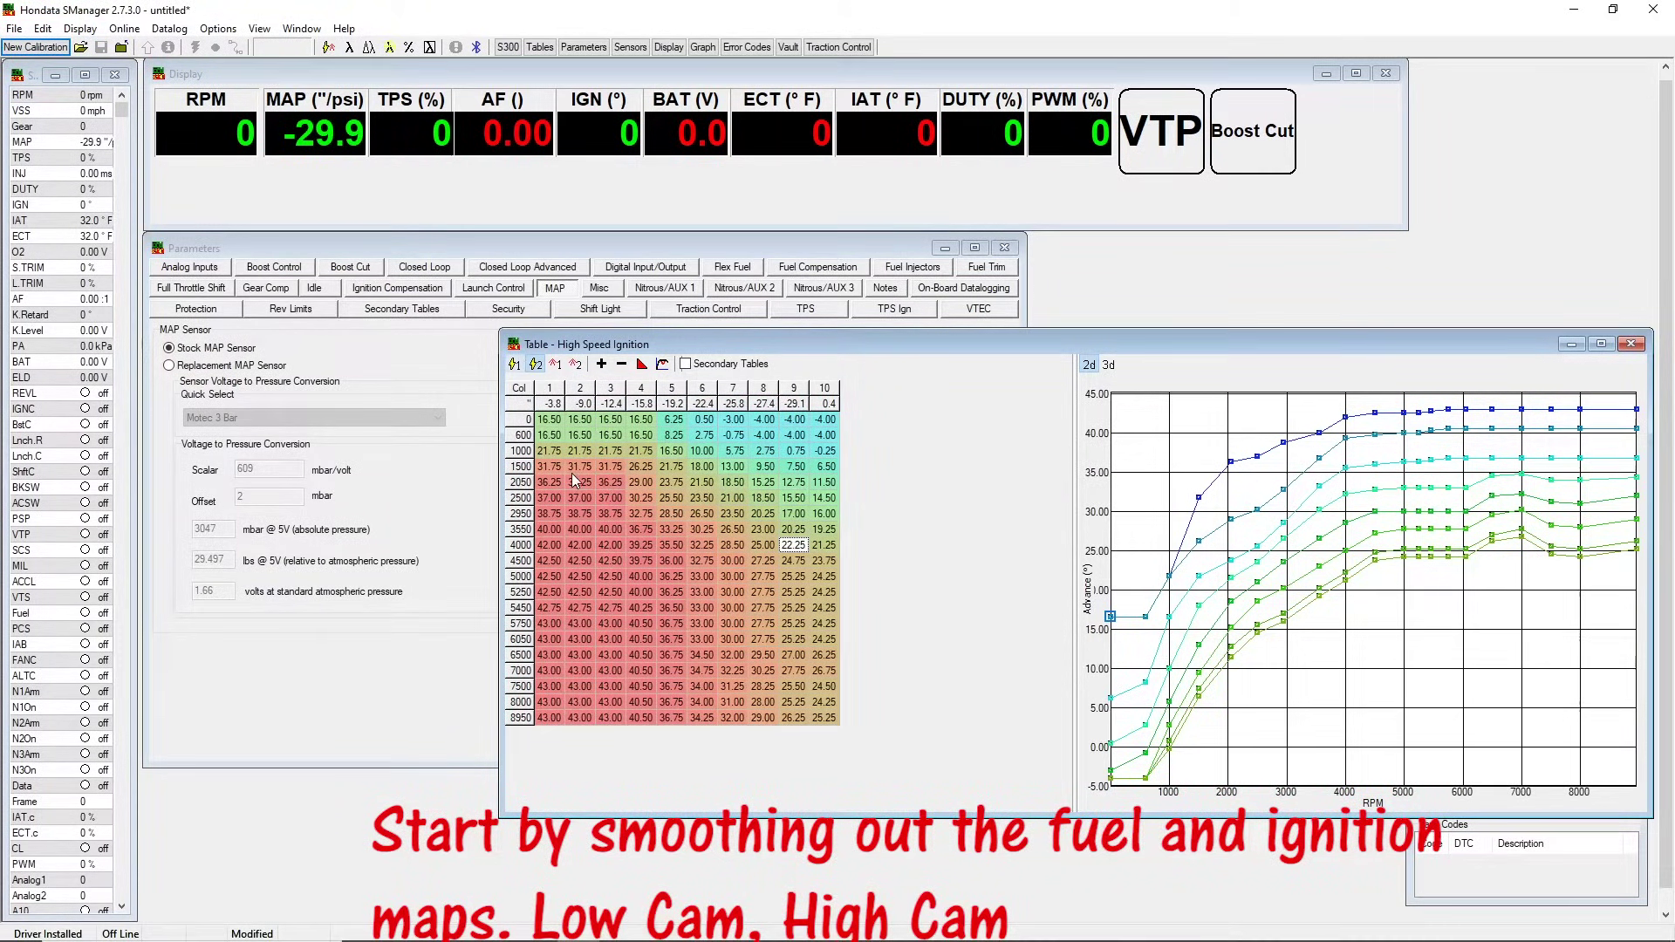
pyautogui.moveTo(828, 720); pyautogui.dragTo(833, 568)
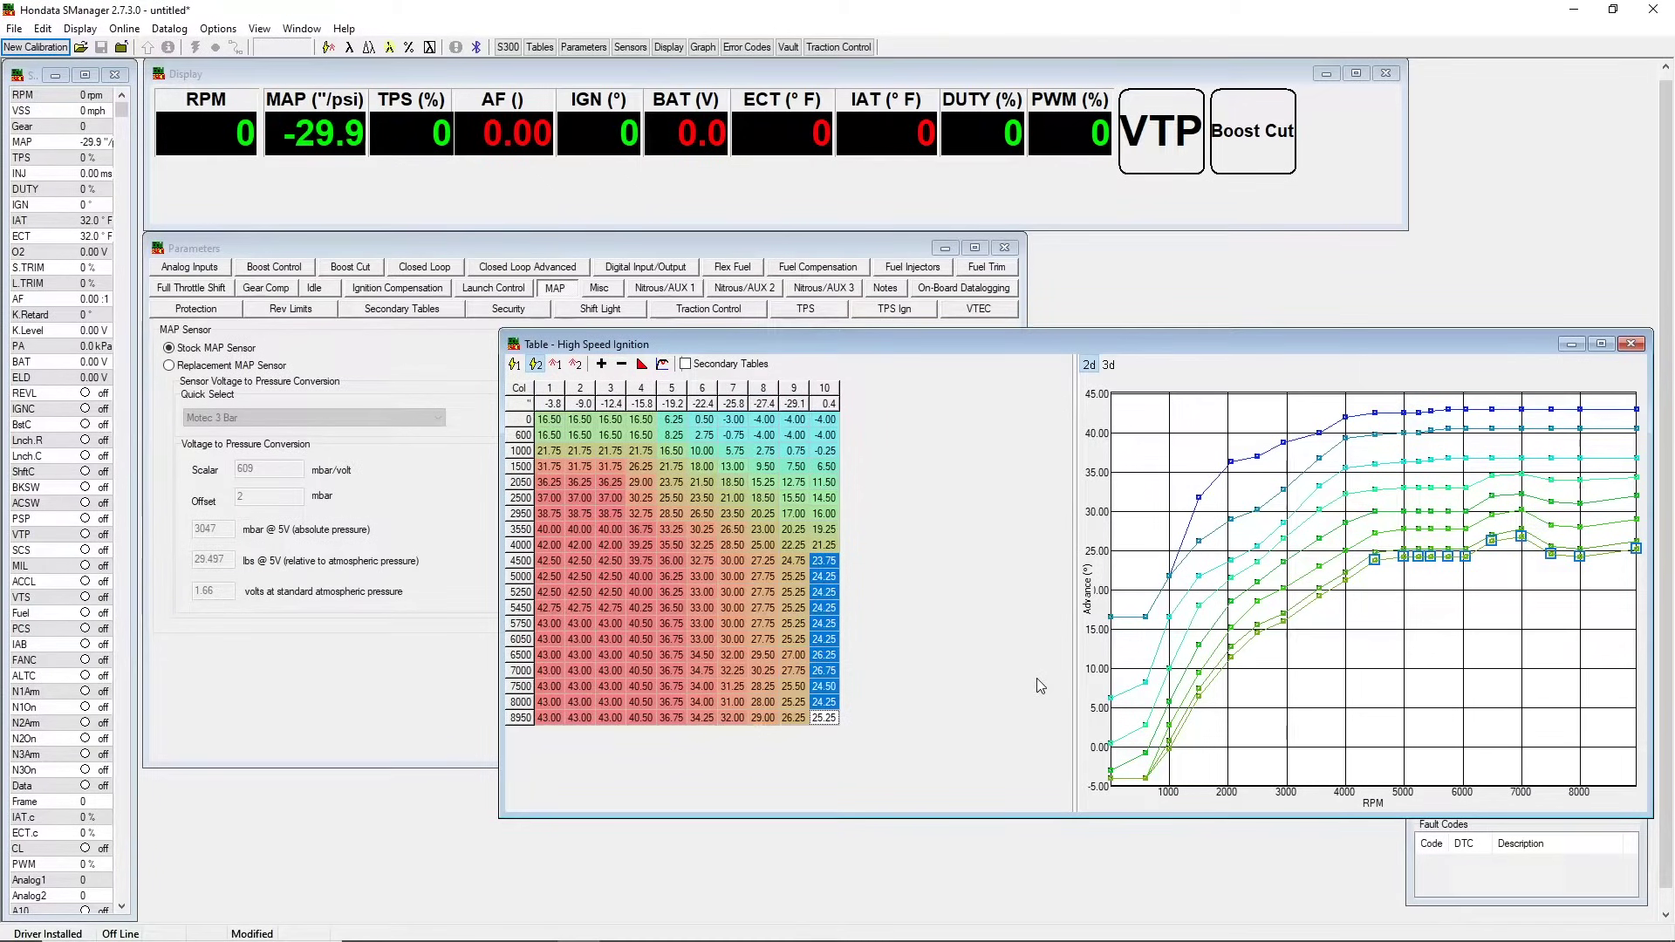
pyautogui.press('=')
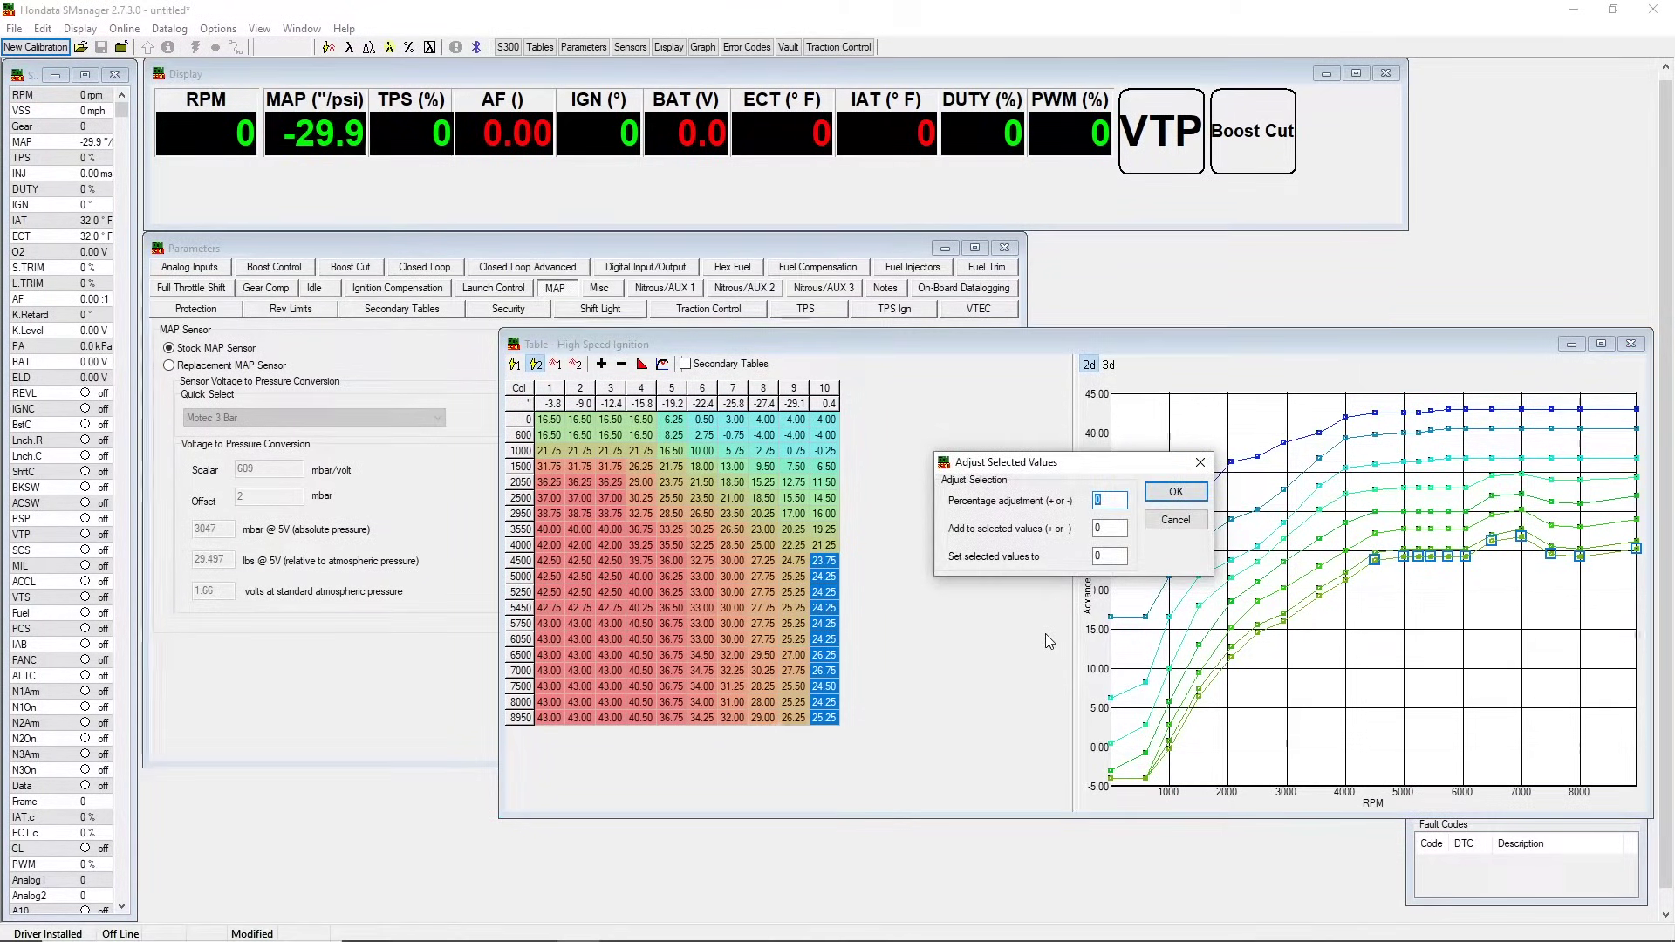
pyautogui.click(1105, 556)
pyautogui.press('Return')
# - Set column 9 cells from 4500 to 8950 rpm to 24
pyautogui.click(793, 719)
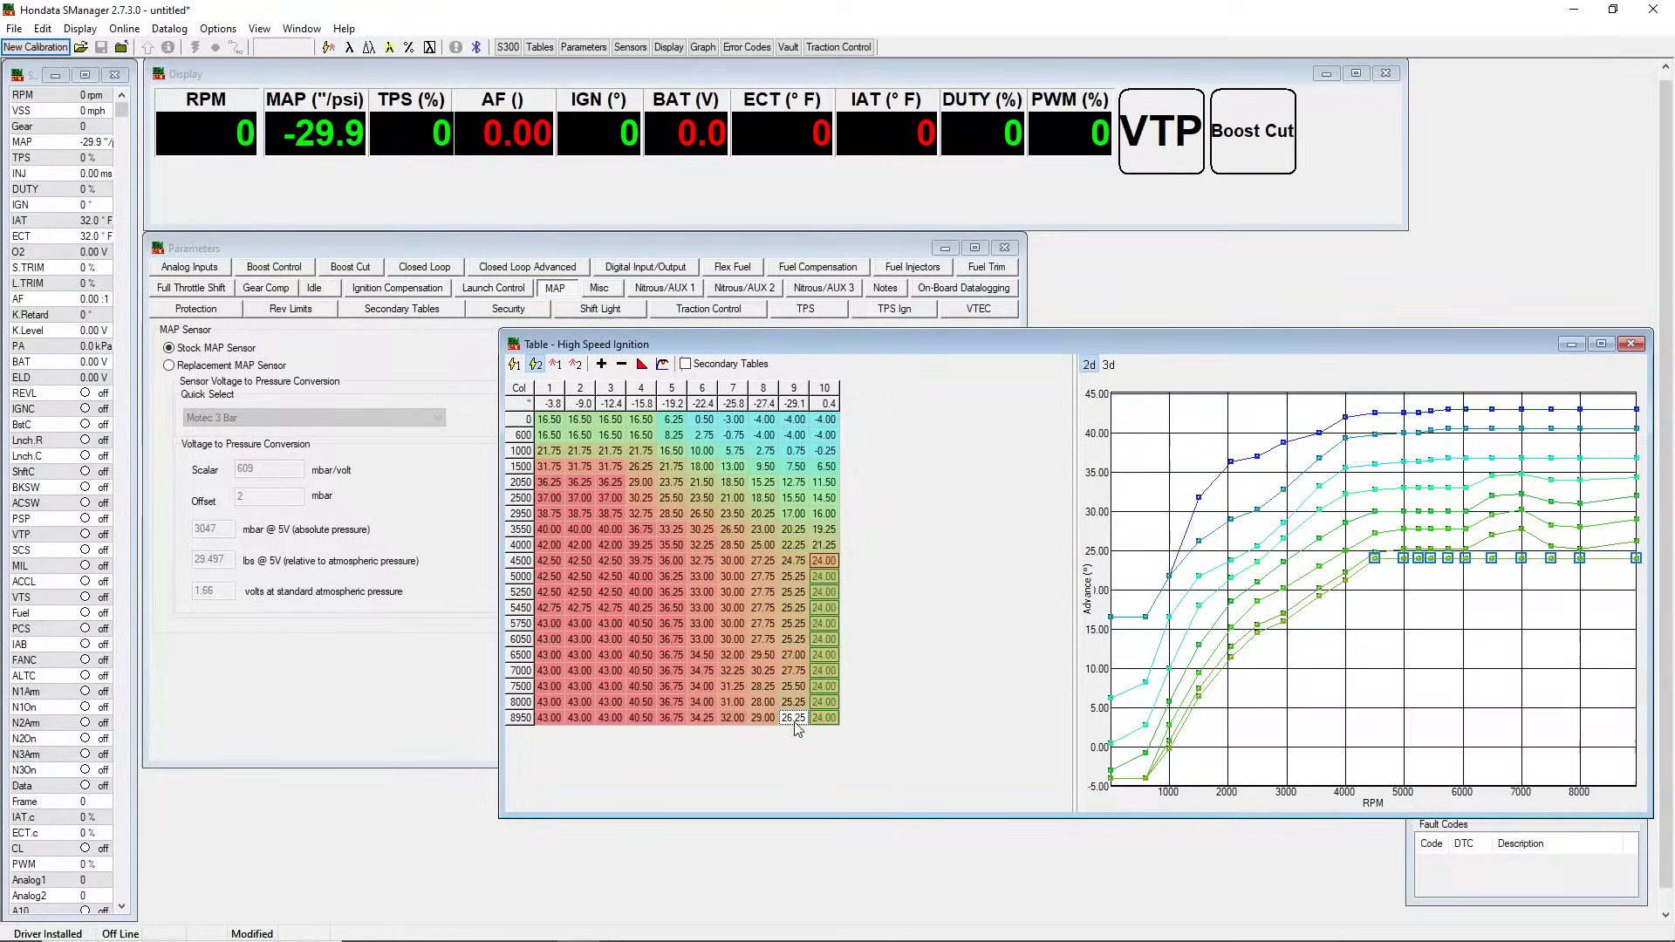
pyautogui.moveTo(793, 702); pyautogui.dragTo(793, 561)
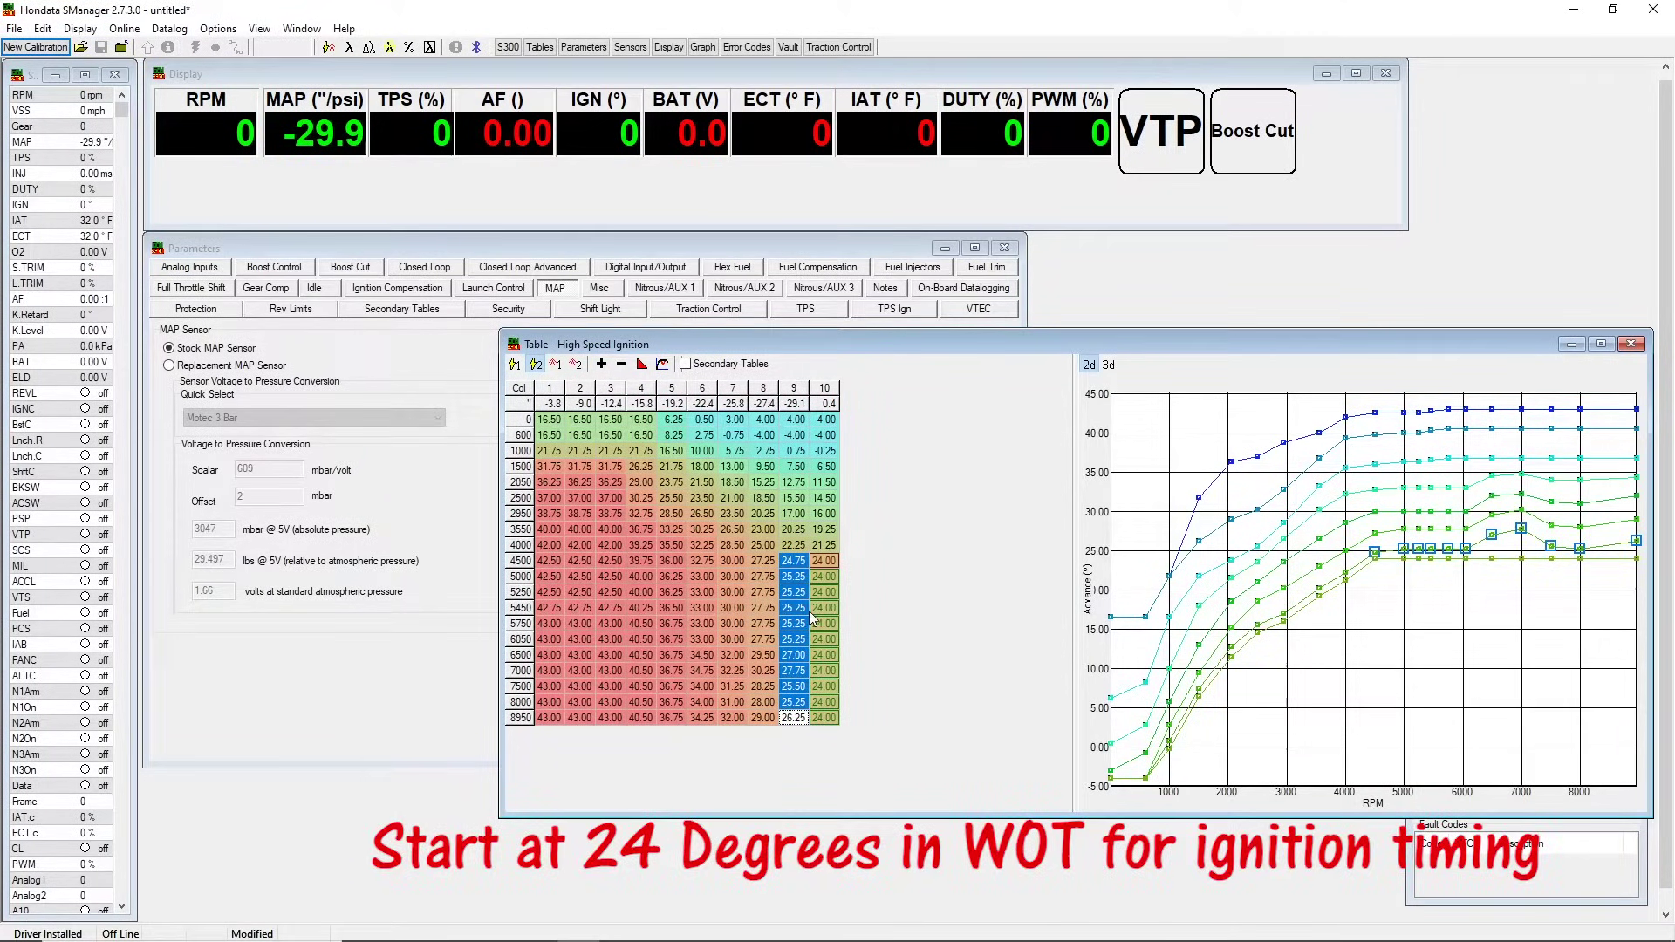
pyautogui.press('Return')
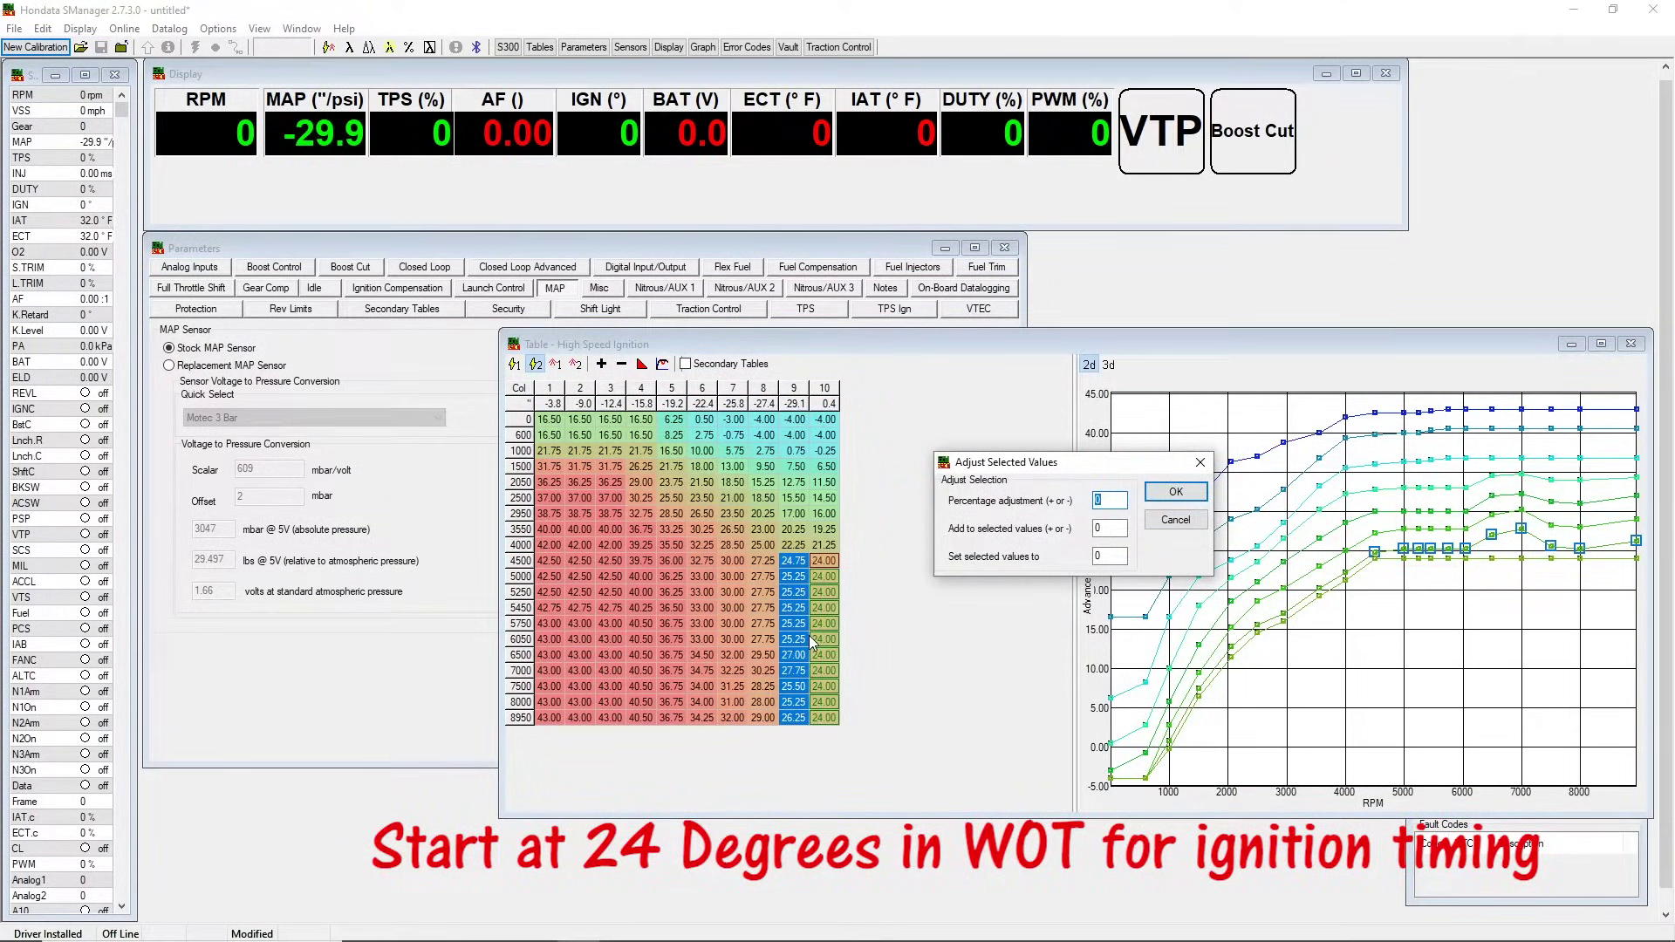
pyautogui.press('Tab')
pyautogui.press('Tab')
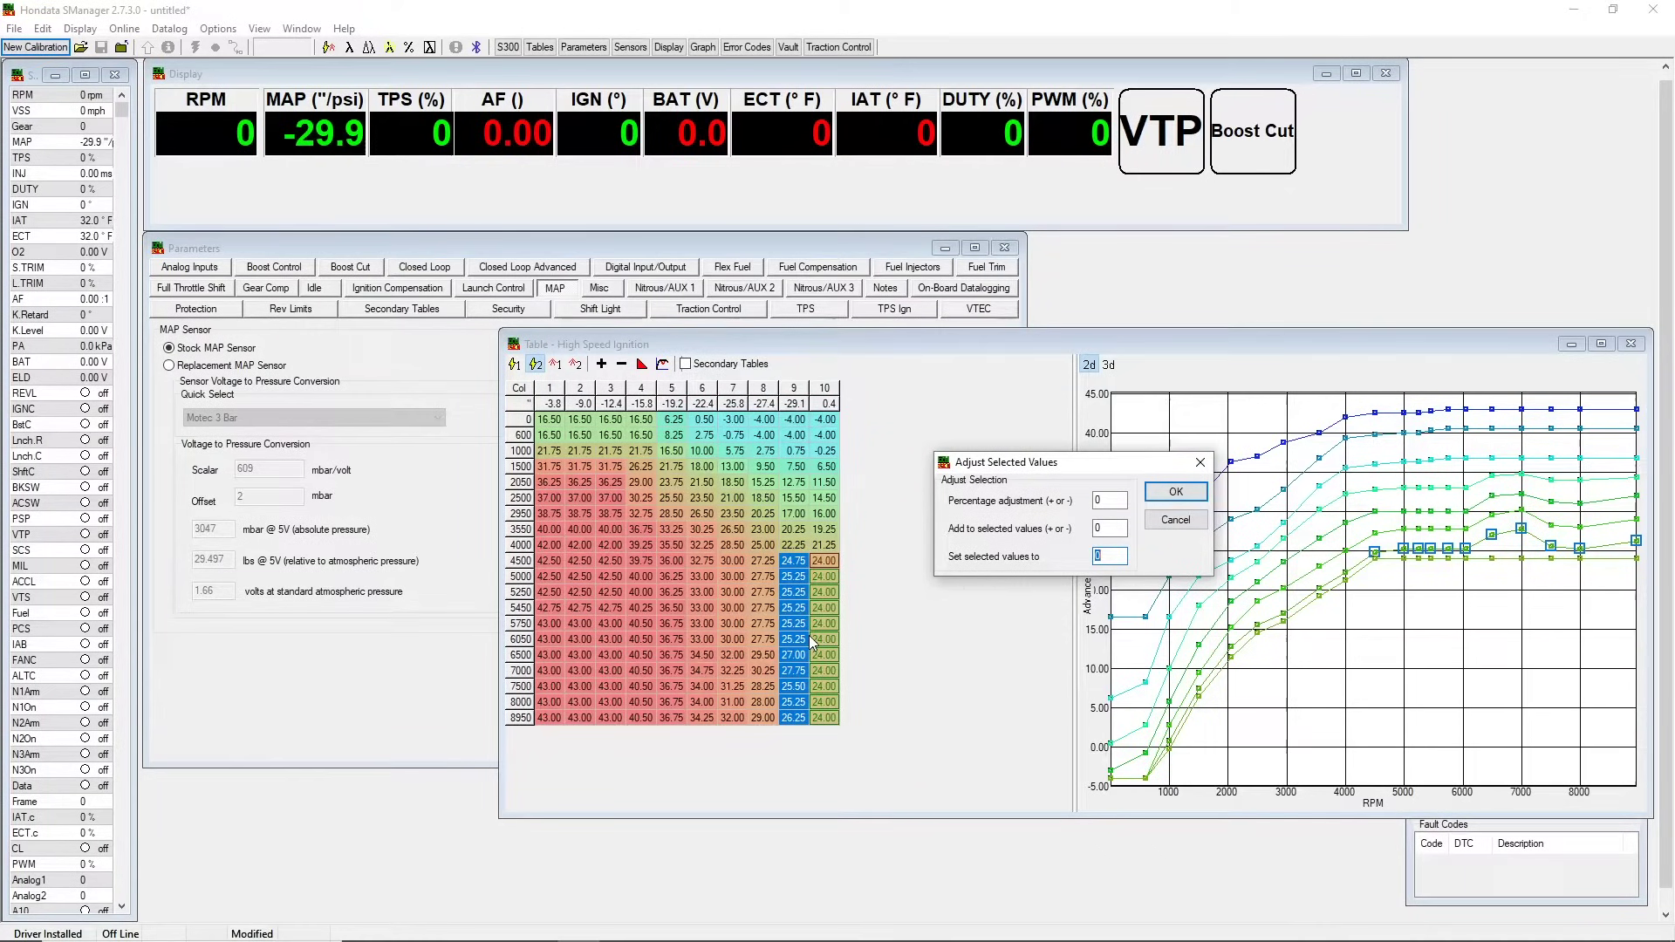
pyautogui.write('24.5')
pyautogui.press('Return')
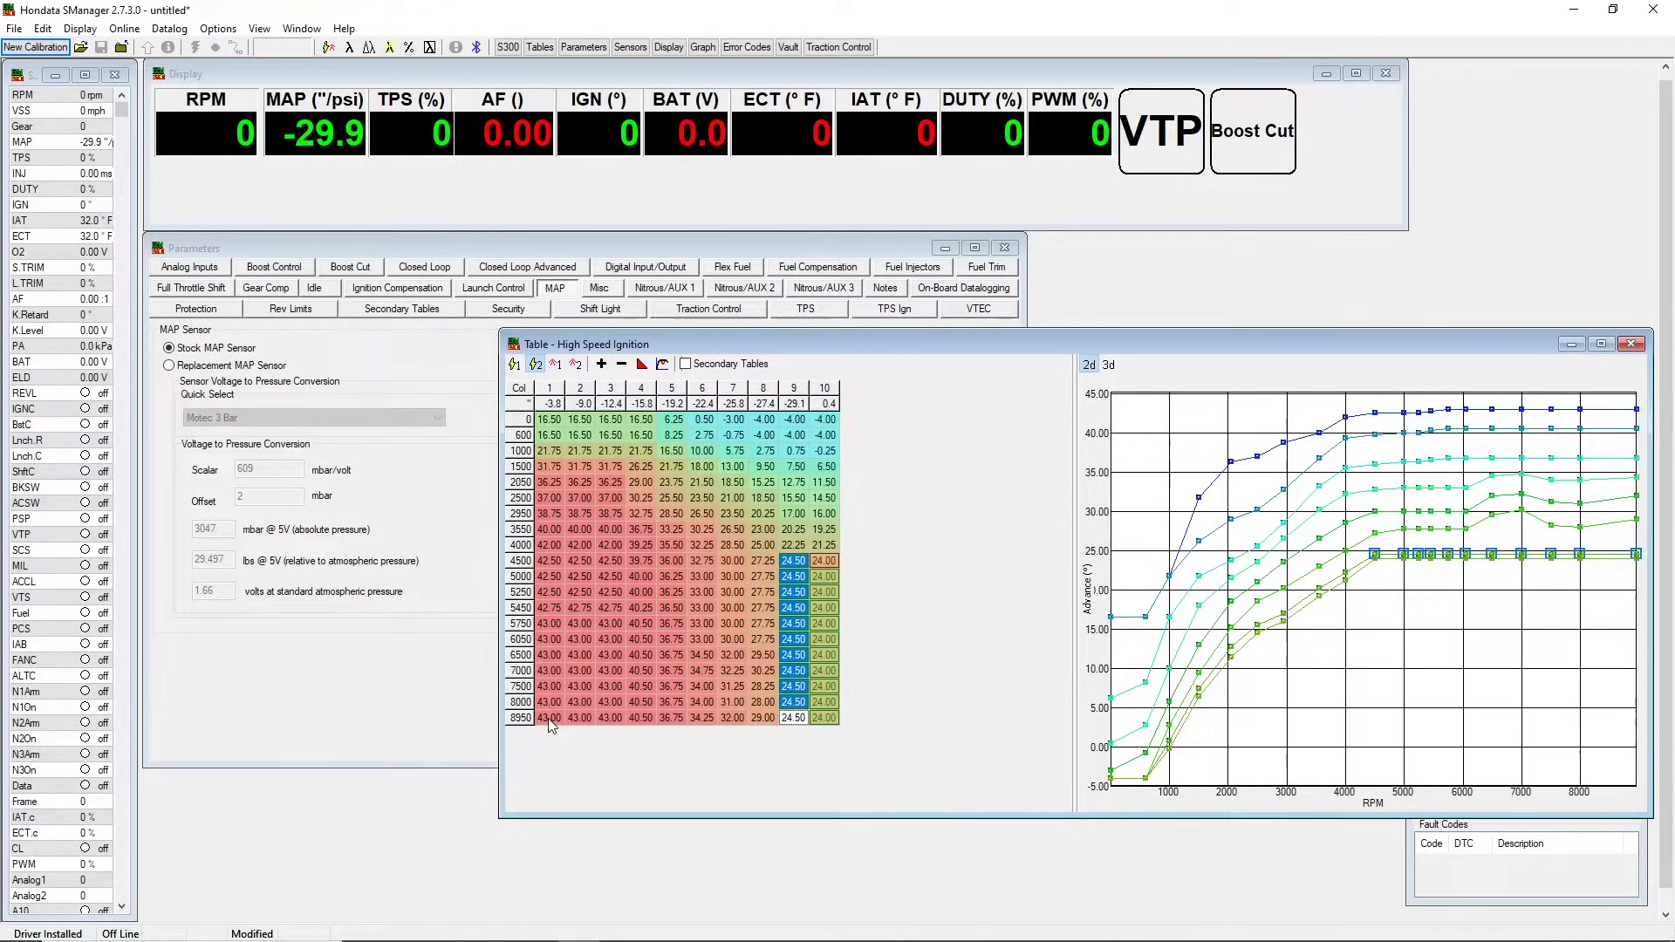
# - Smooth High Speed Ignition columns 6–8 from 6050 to 8000 rpm into even steps
pyautogui.moveTo(549, 719); pyautogui.dragTo(767, 559)
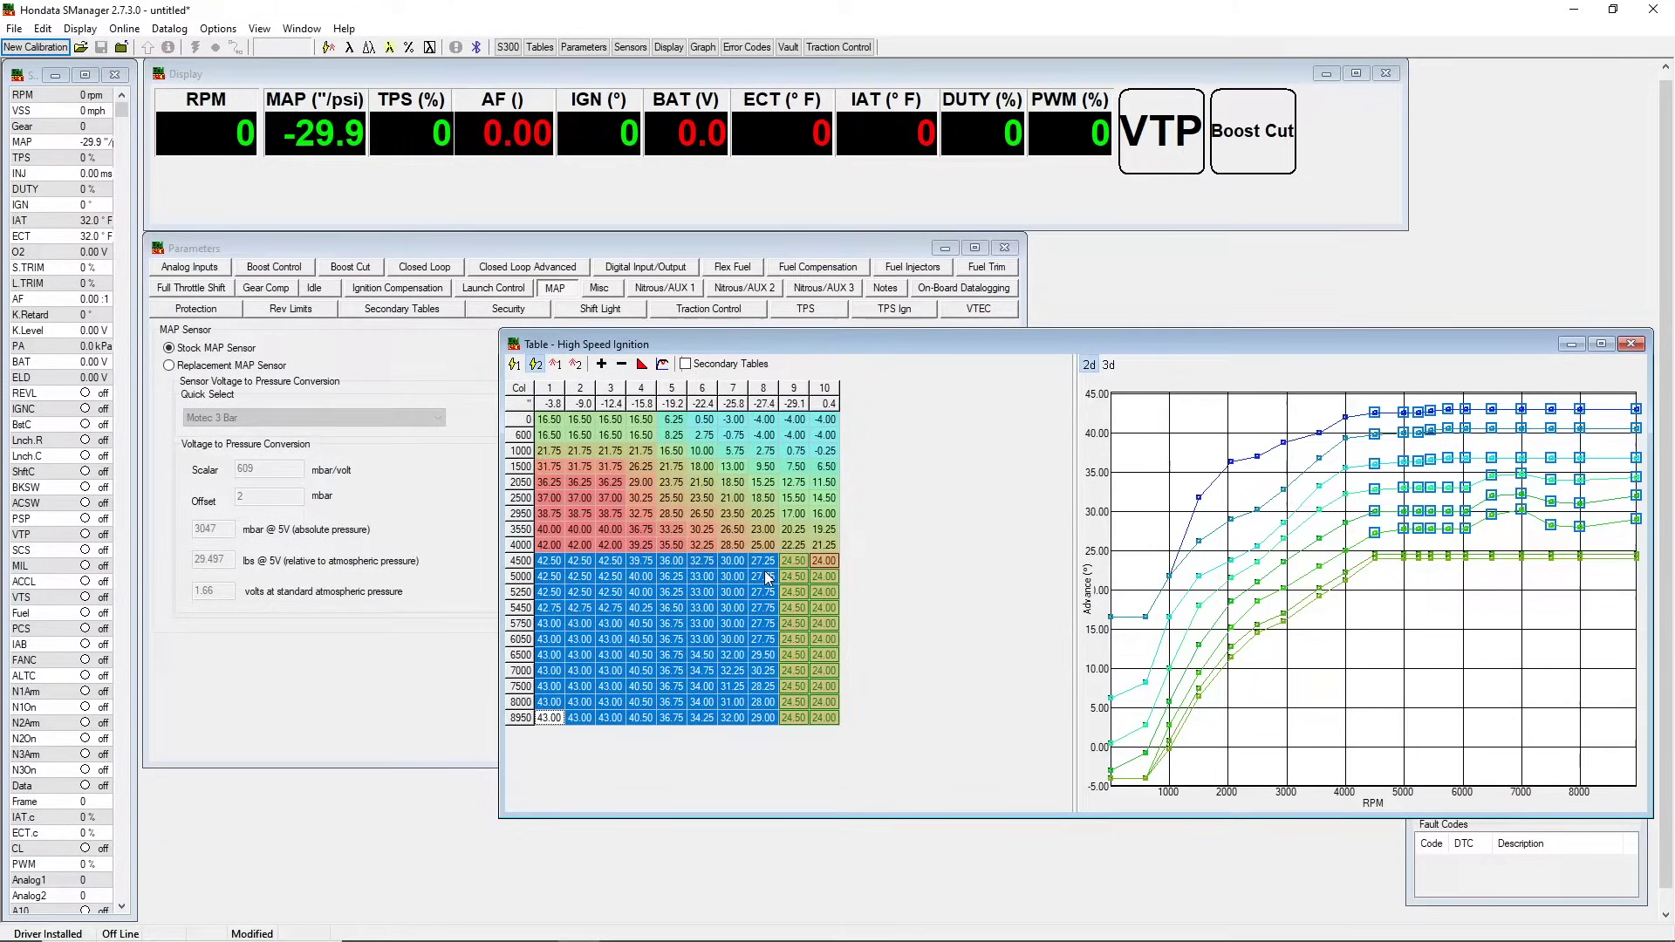
pyautogui.click(723, 611)
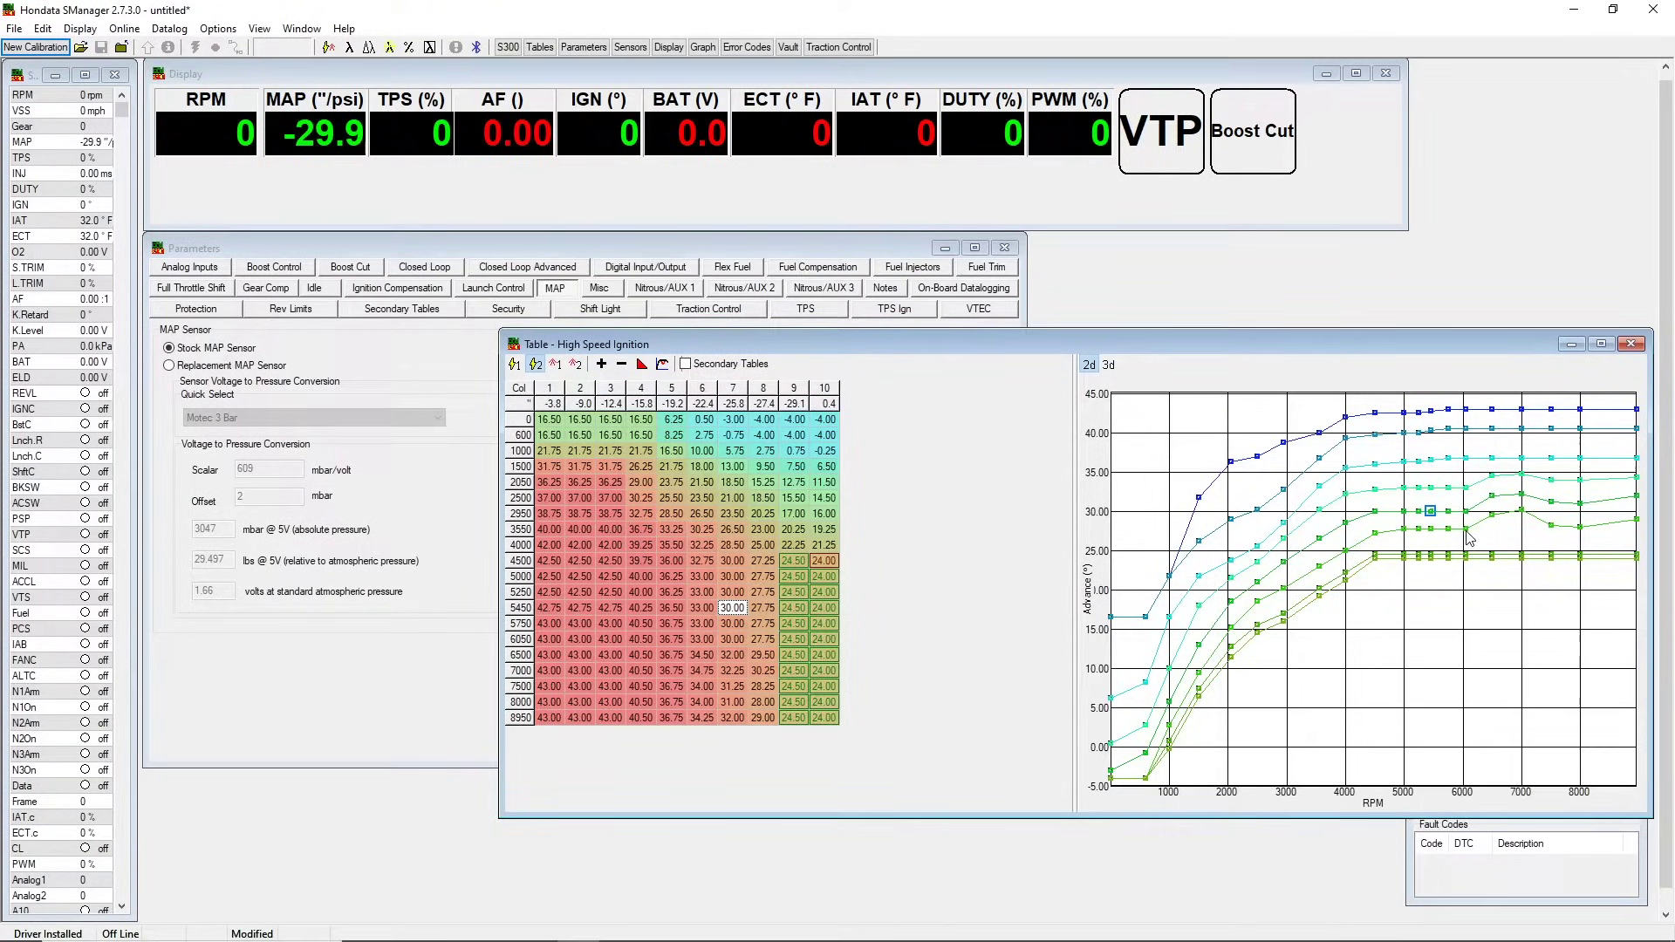
pyautogui.moveTo(1466, 529); pyautogui.dragTo(1467, 529)
pyautogui.moveTo(757, 641); pyautogui.dragTo(756, 711)
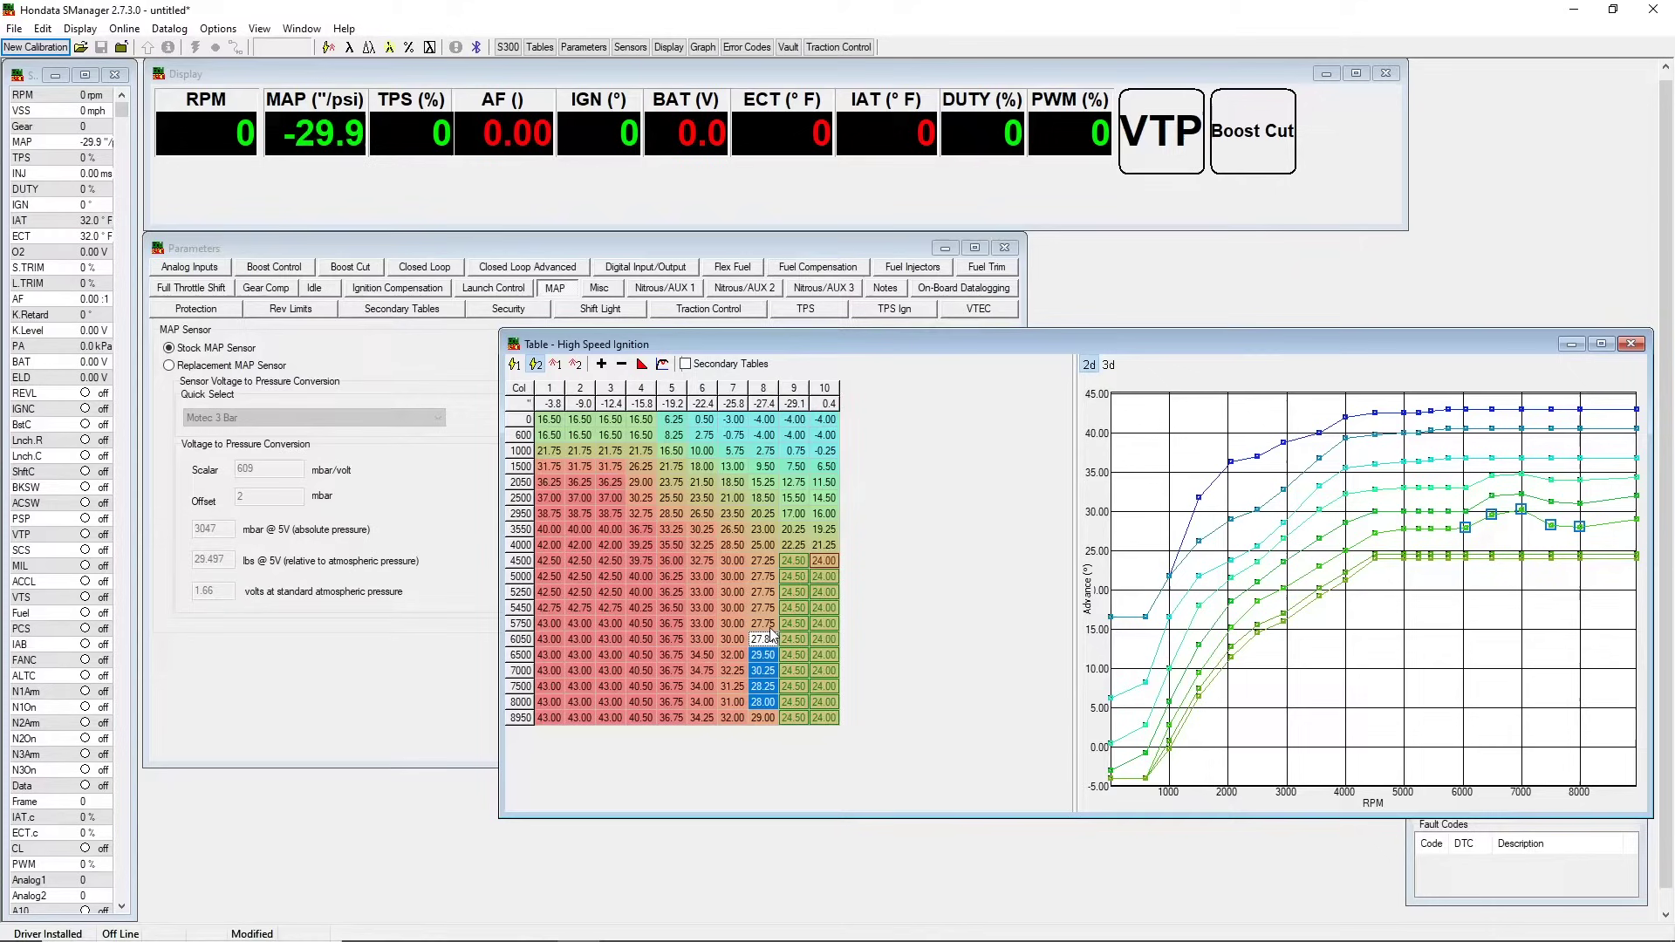
pyautogui.moveTo(767, 639); pyautogui.dragTo(683, 711)
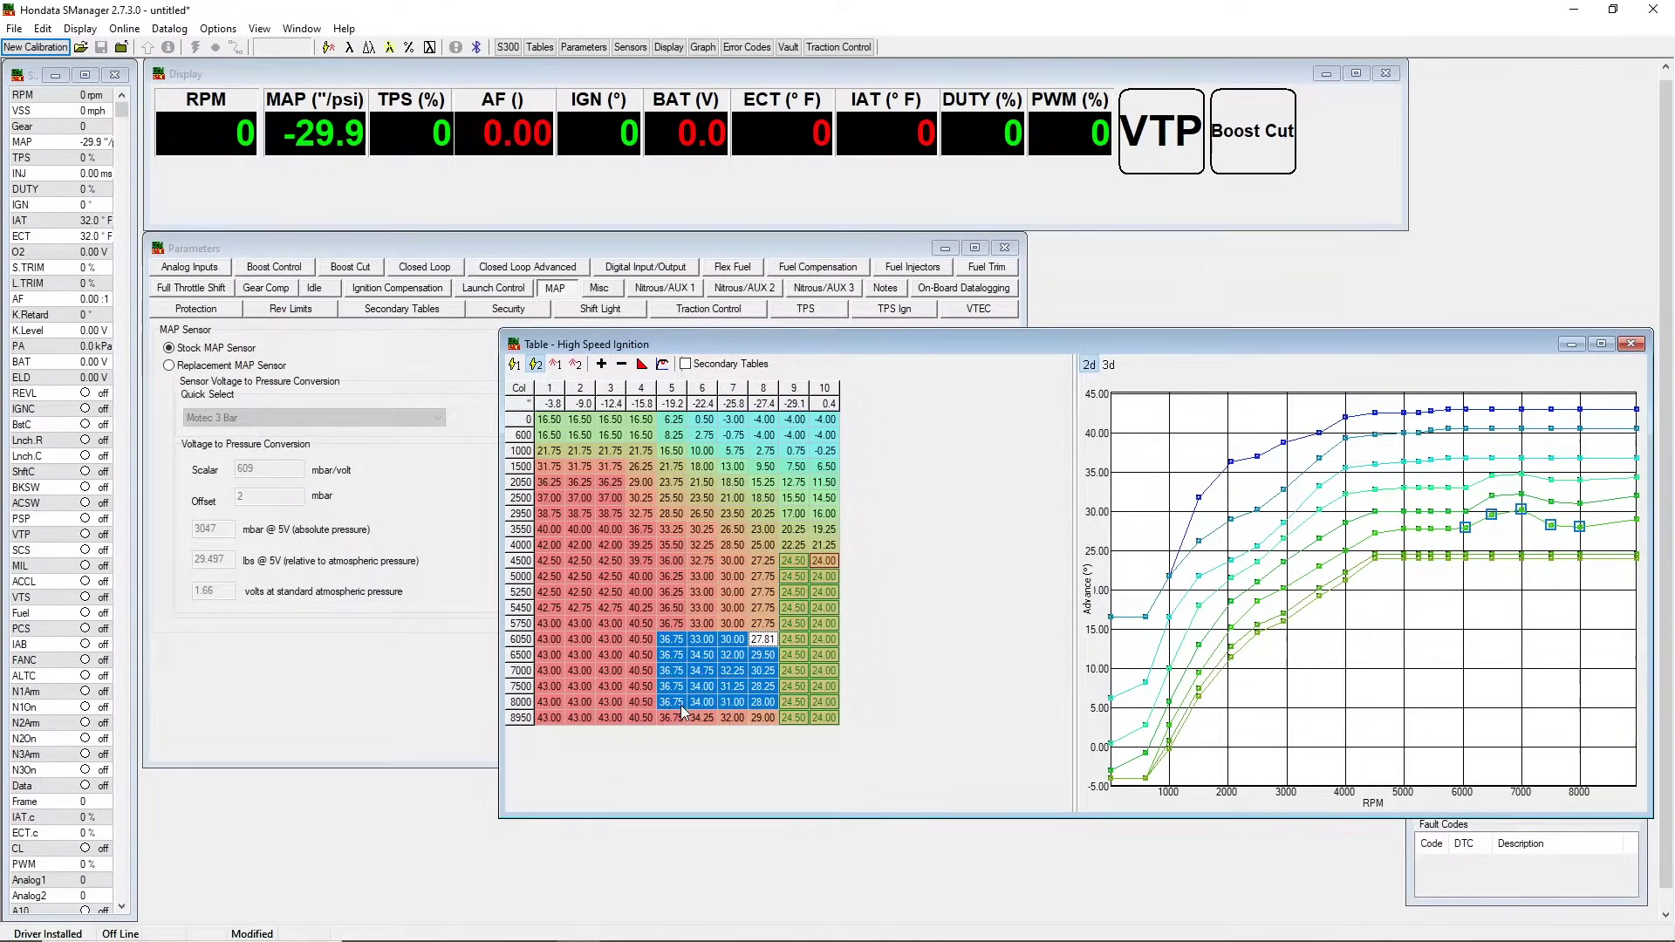
pyautogui.click(771, 643)
pyautogui.moveTo(771, 644); pyautogui.dragTo(715, 706)
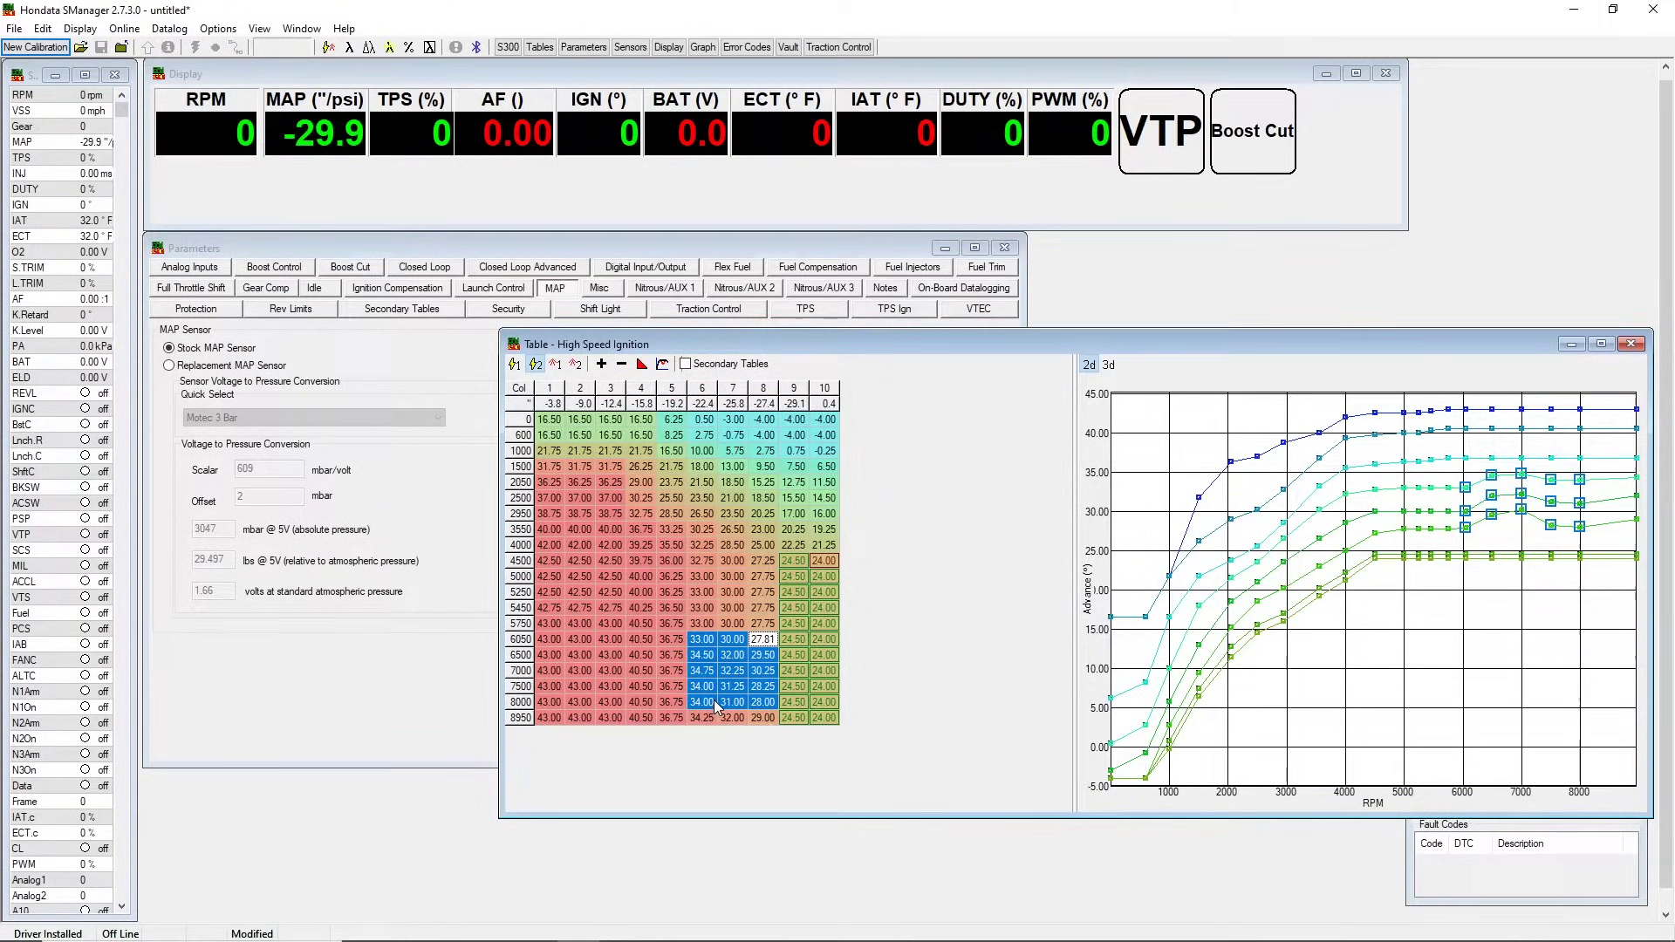
pyautogui.press('v')
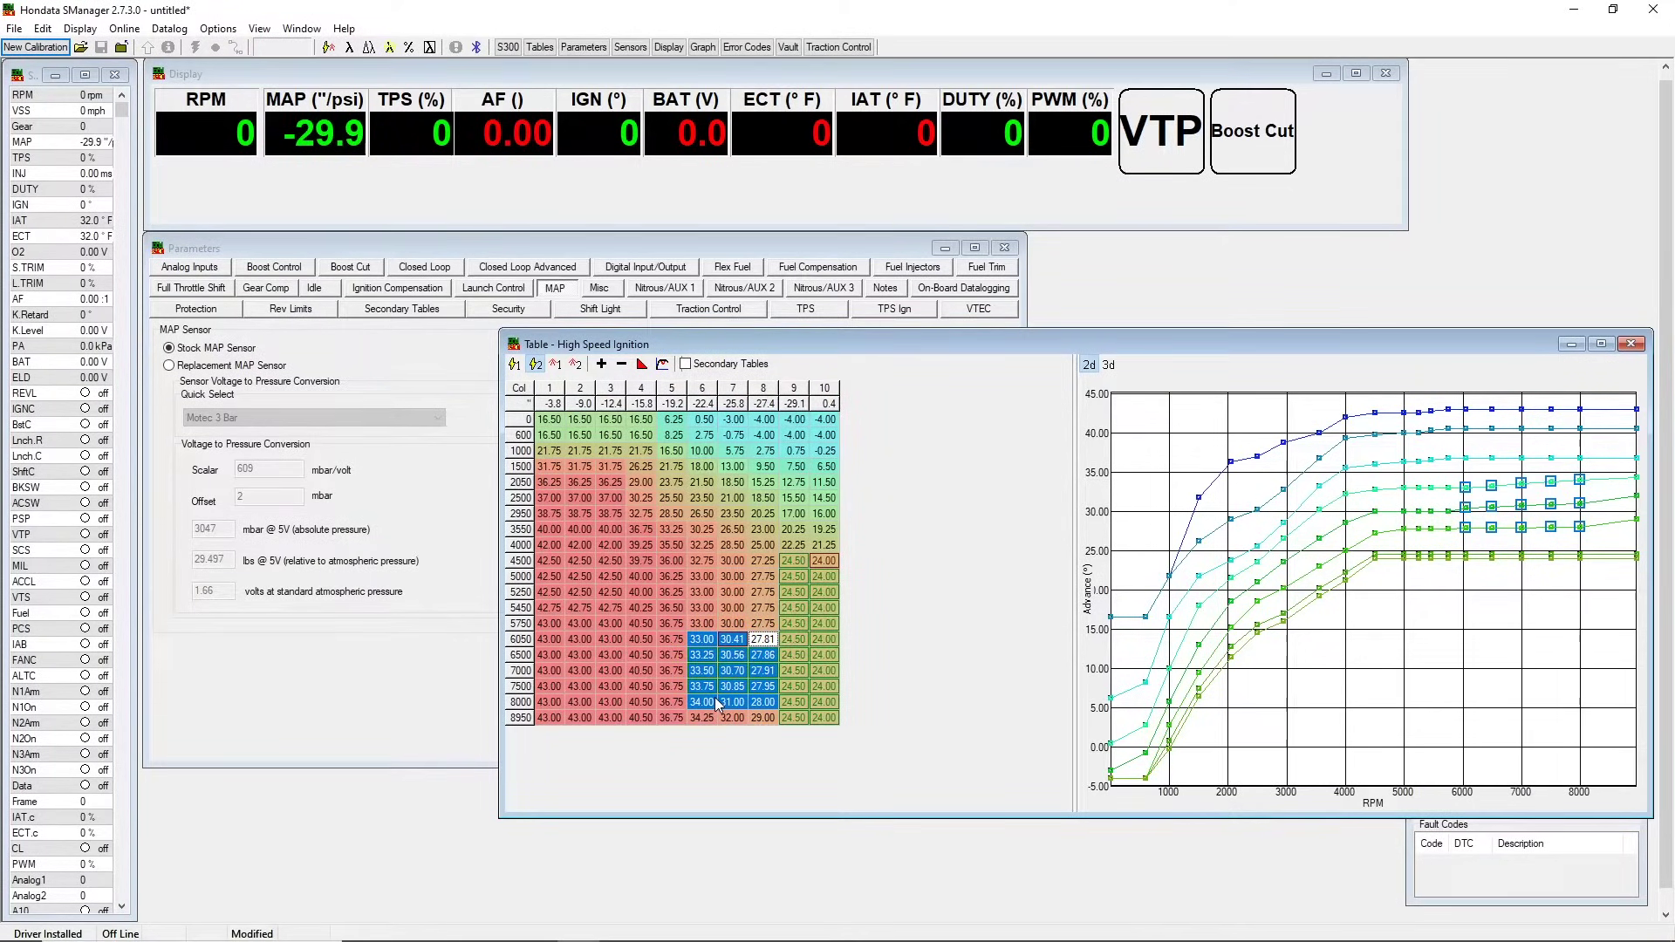
# - Lower the 8950 rpm row in columns 6–8 by one degree
pyautogui.moveTo(763, 717); pyautogui.dragTo(703, 717)
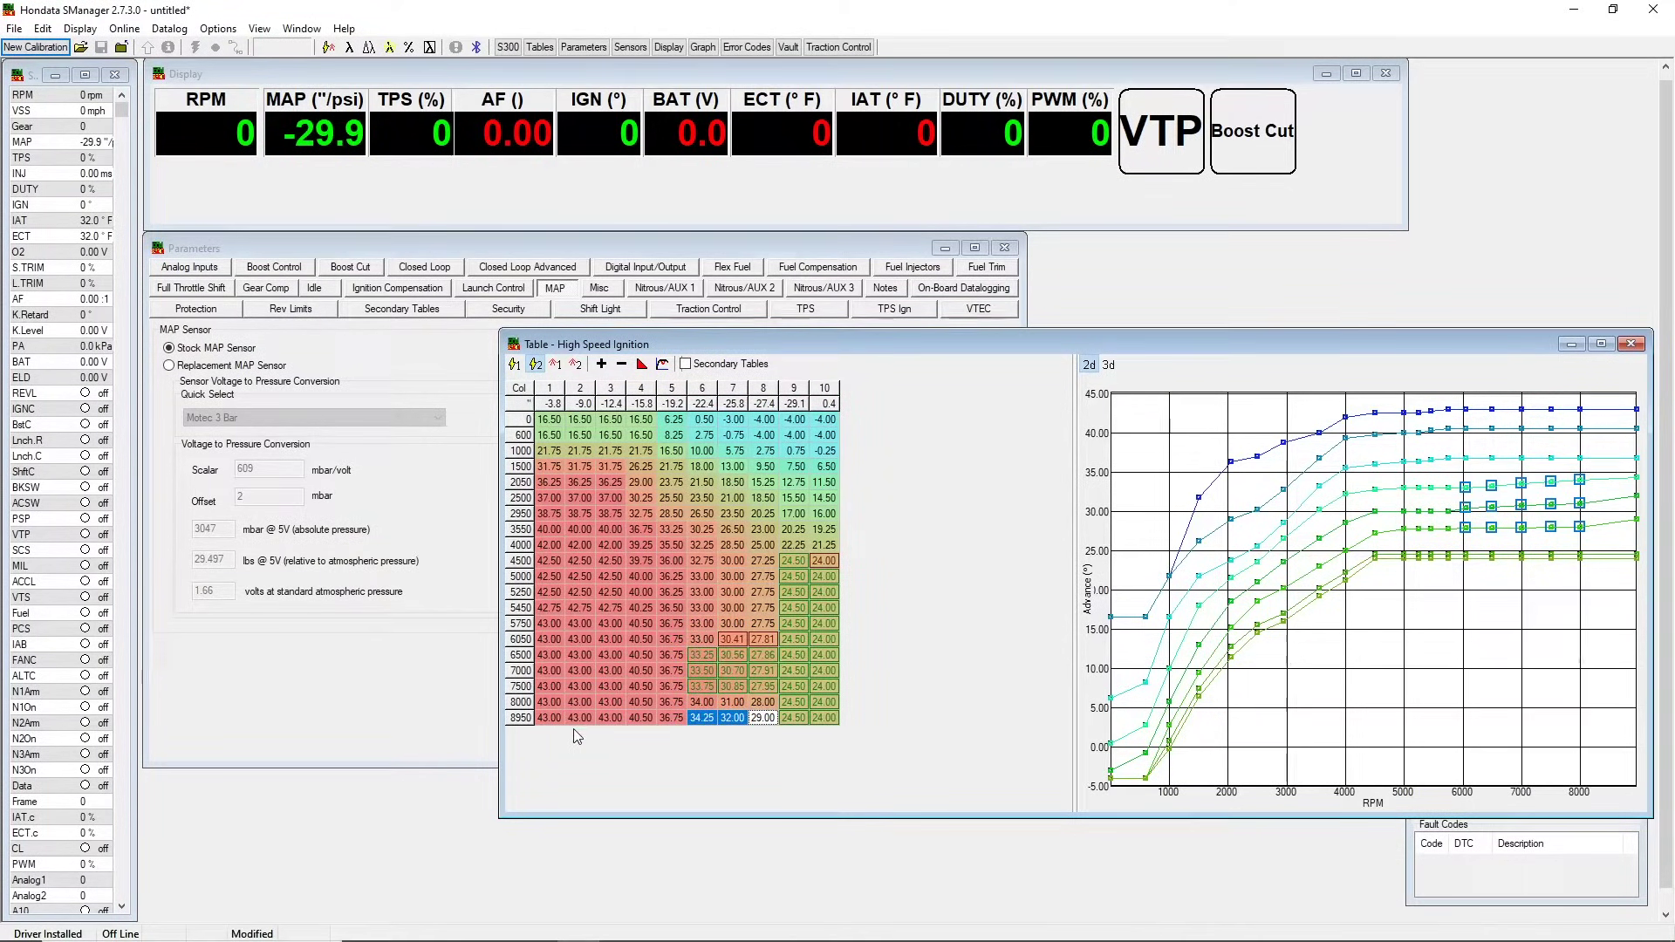
pyautogui.moveTo(576, 737); pyautogui.dragTo(714, 729)
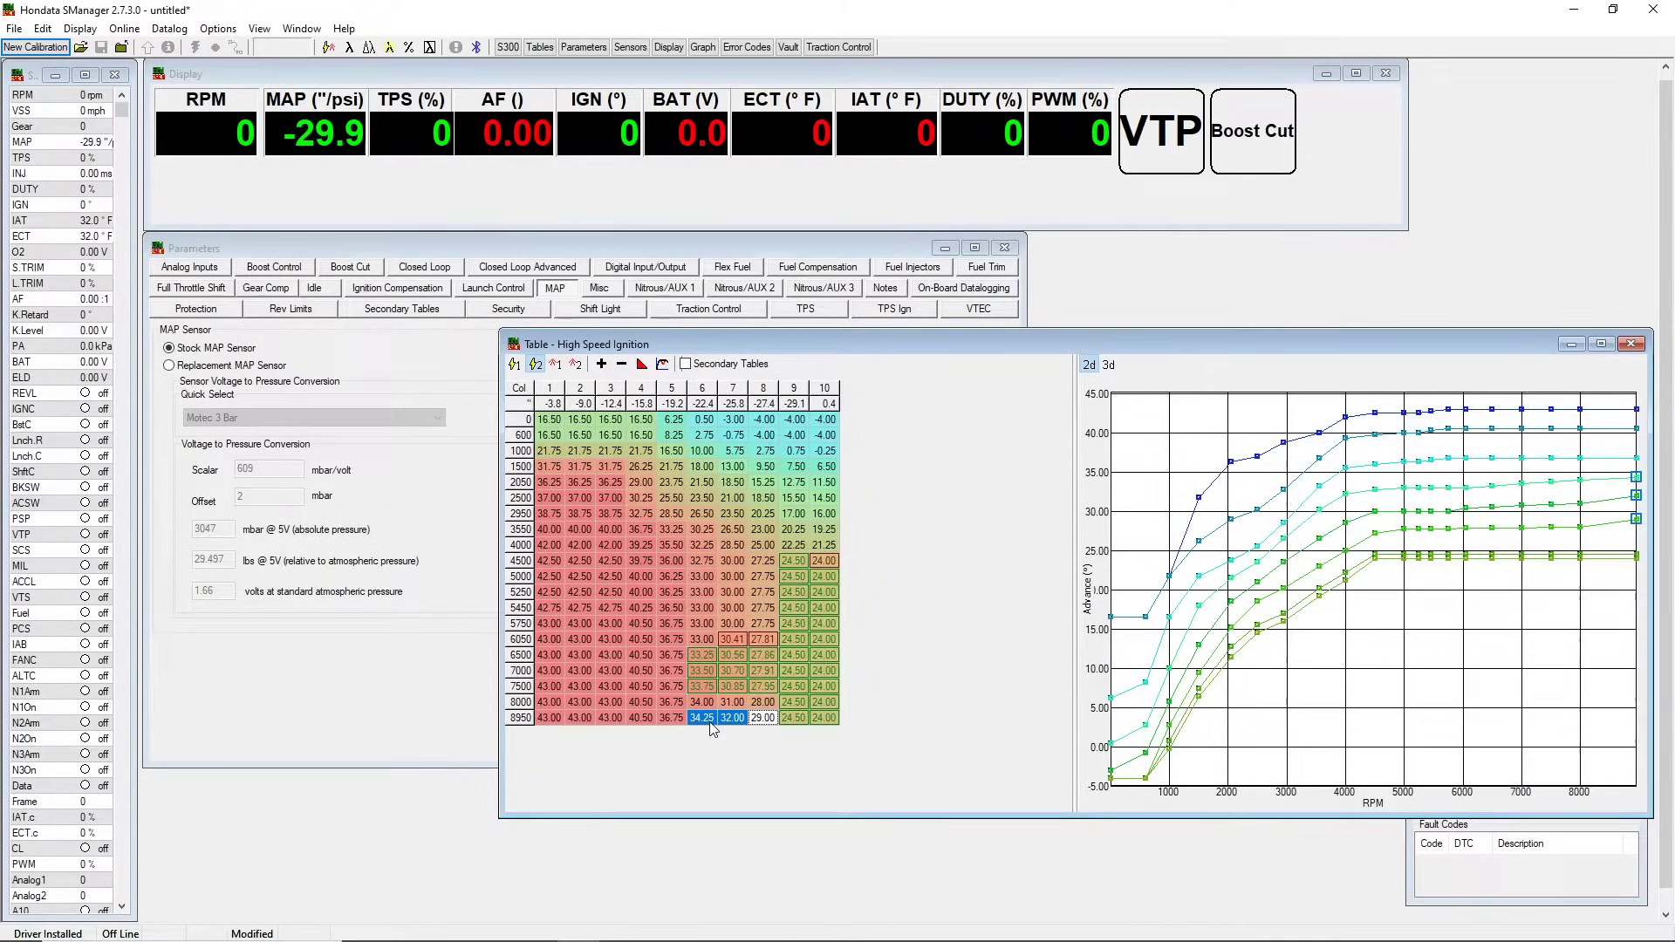
pyautogui.press('Return')
pyautogui.press('Tab')
pyautogui.write('-1')
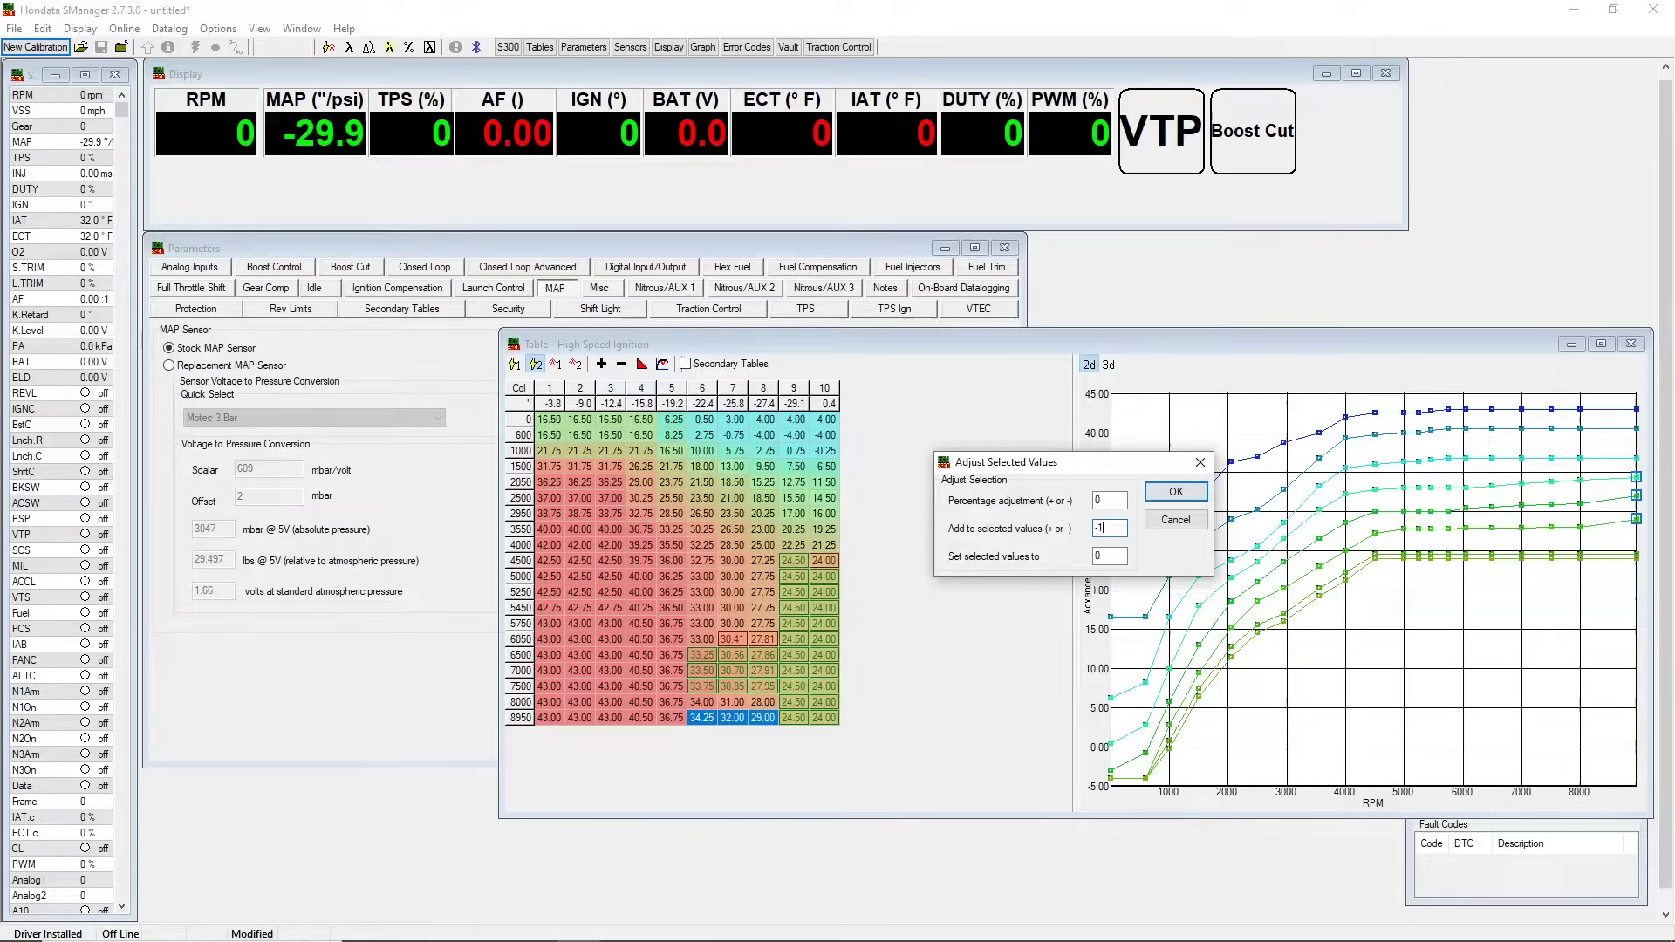
pyautogui.press('Return')
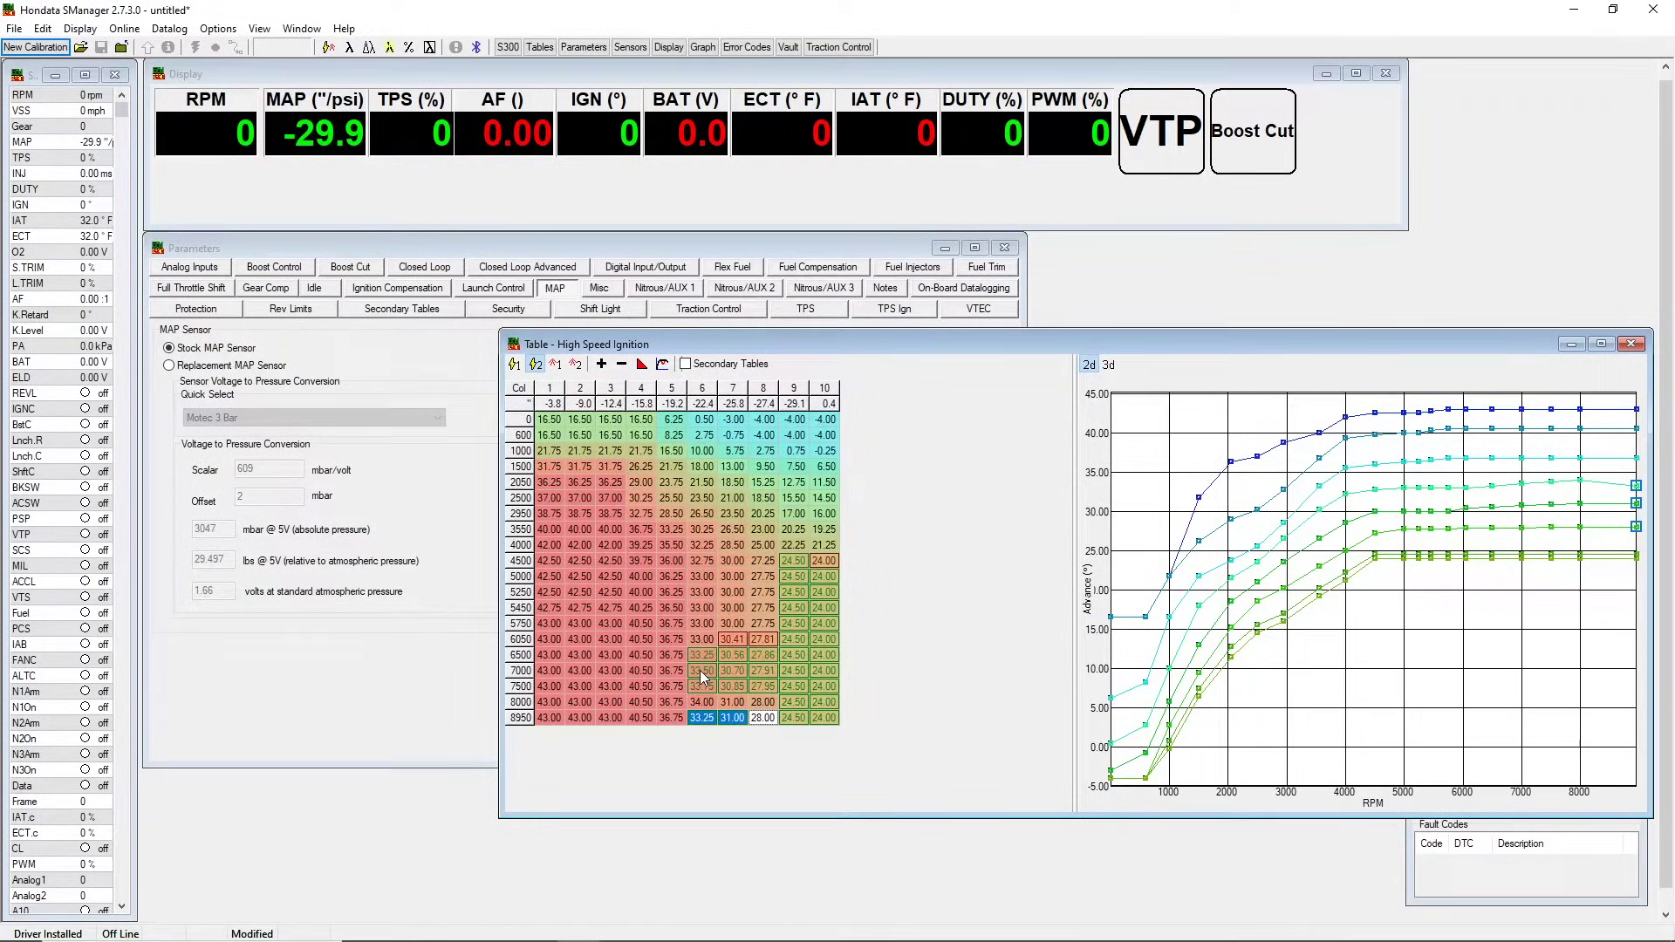
# - Lower columns 1–6 from 1500 to 8950 rpm by one degree
pyautogui.moveTo(530, 722); pyautogui.dragTo(522, 561)
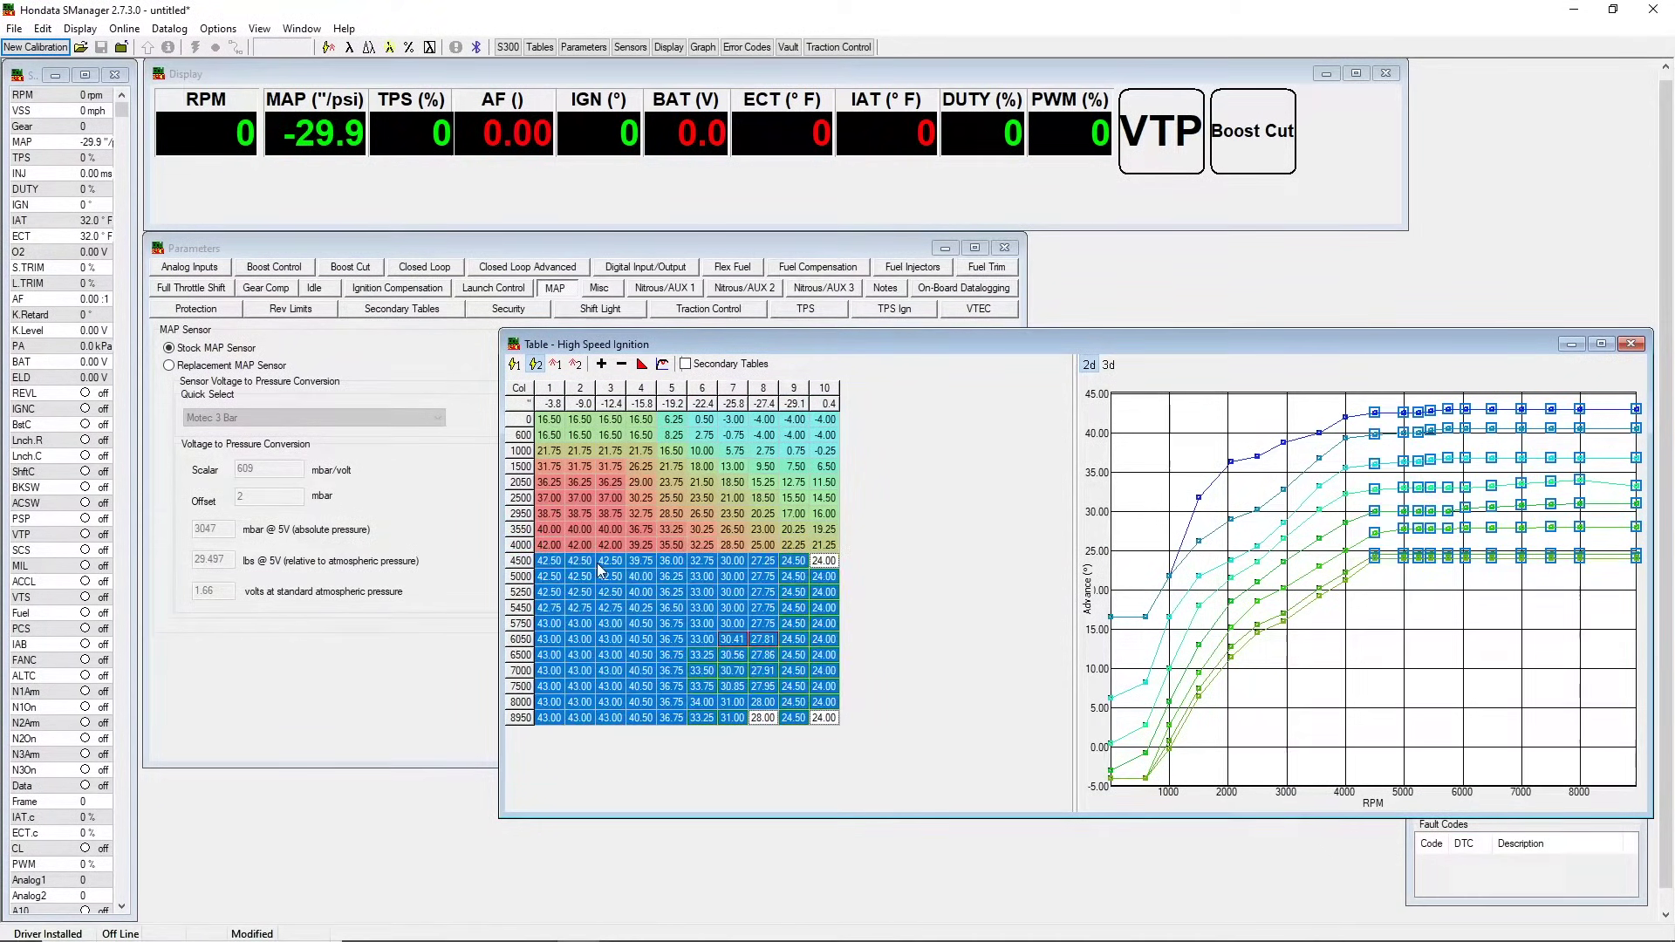
pyautogui.click(609, 561)
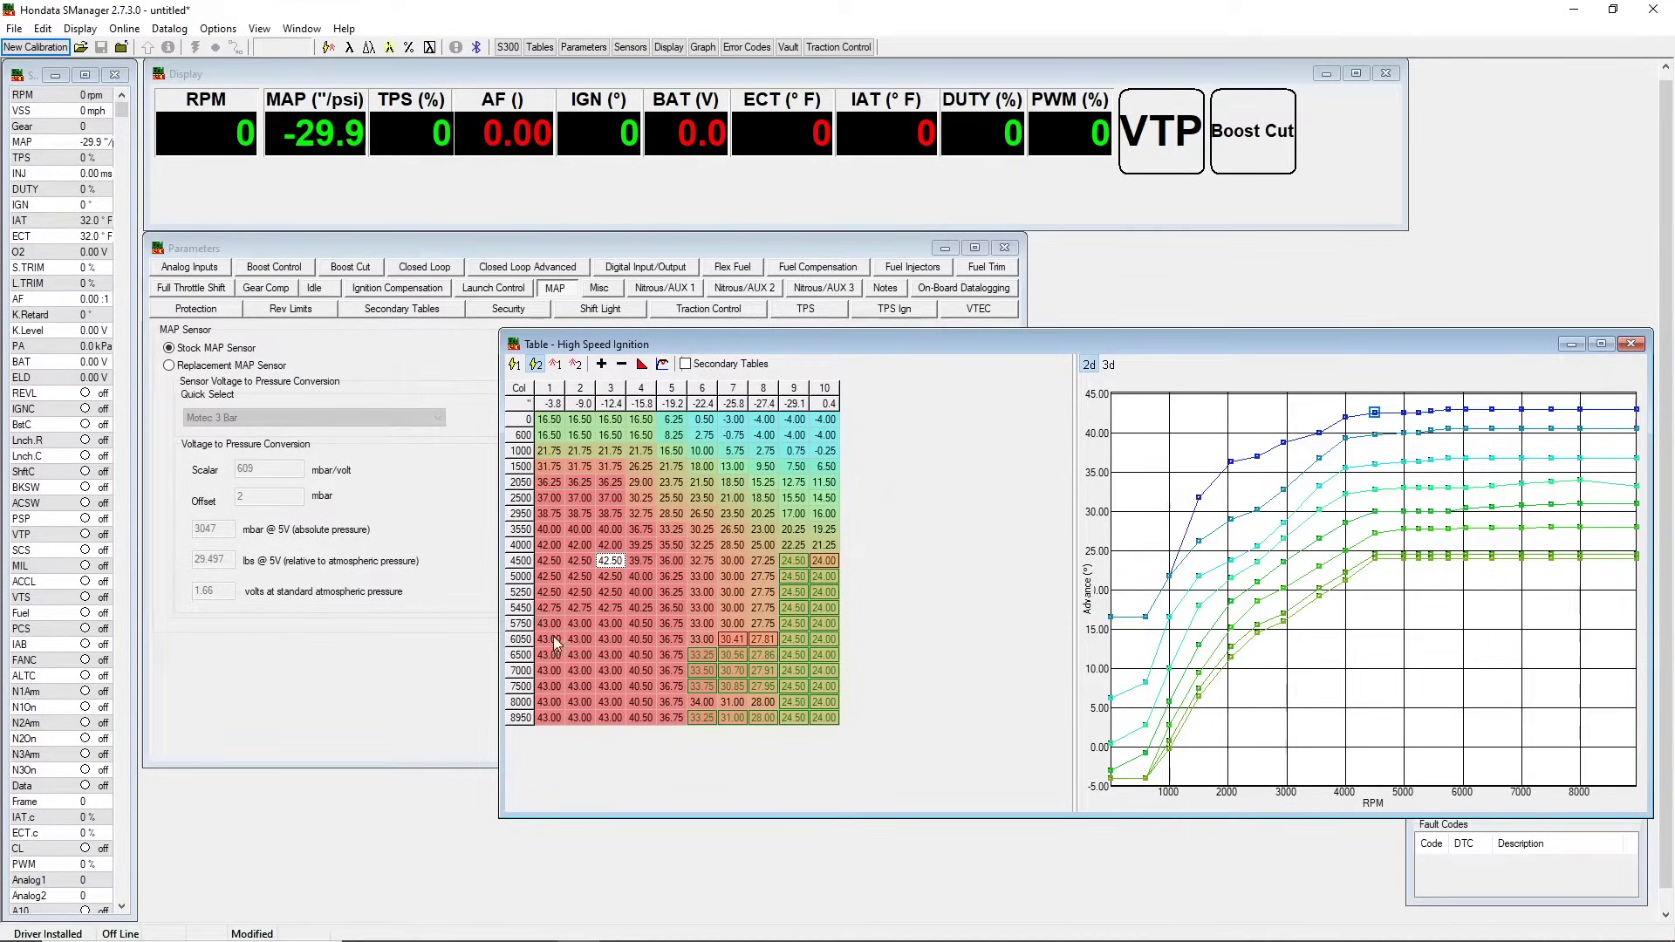
pyautogui.moveTo(546, 720); pyautogui.dragTo(704, 472)
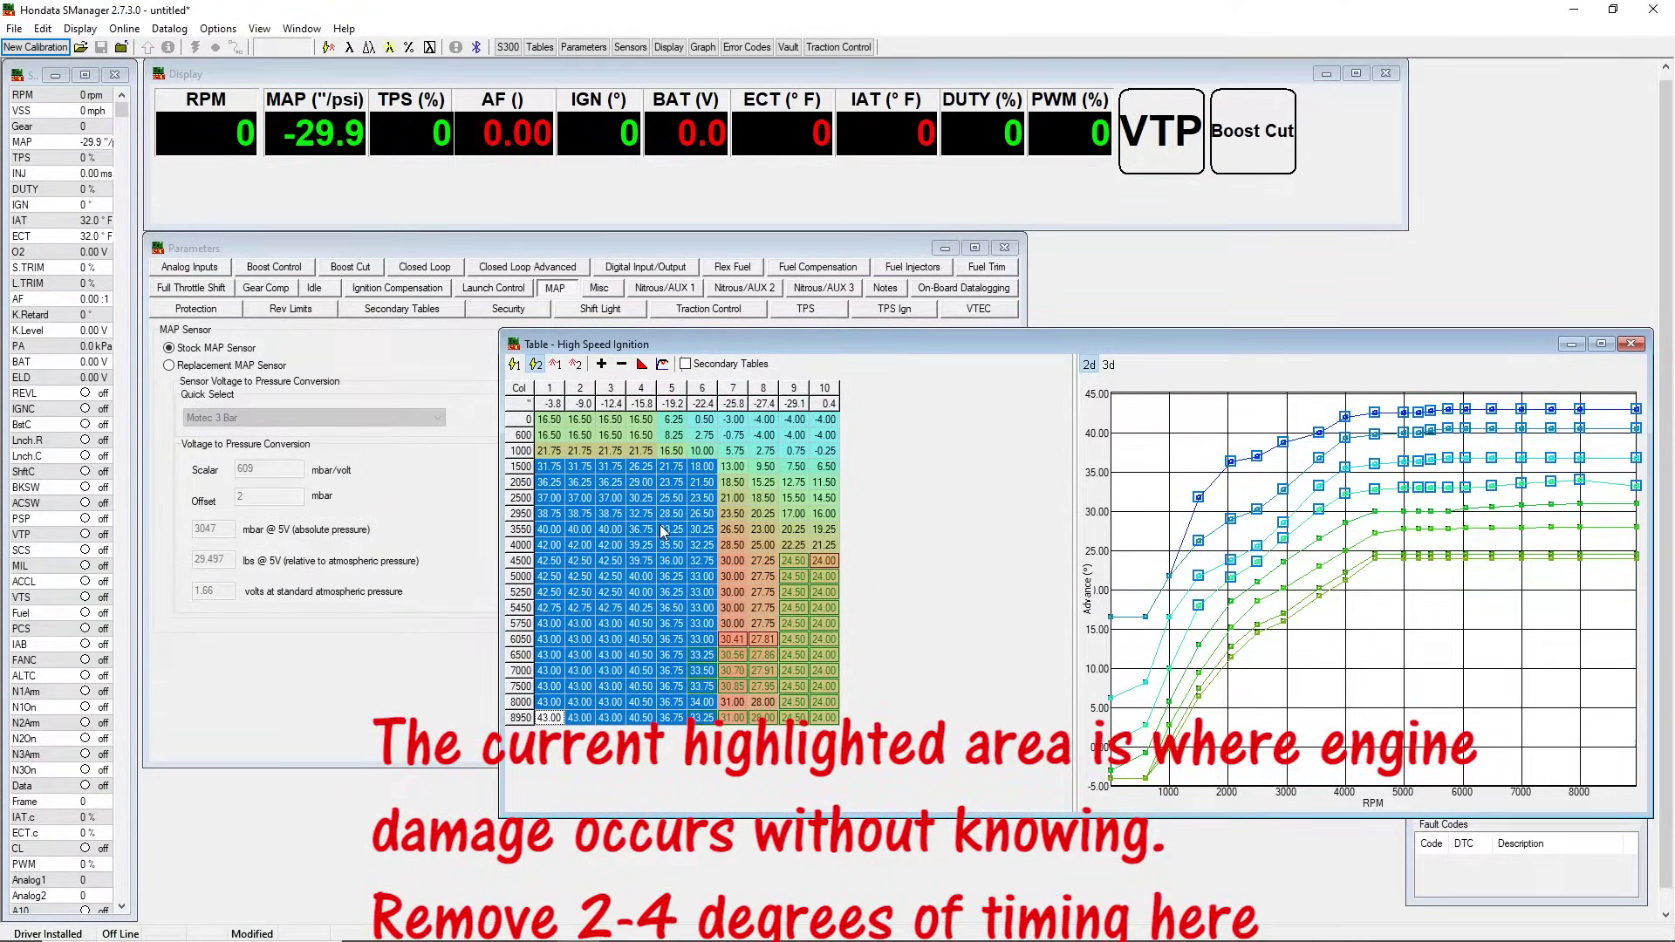
pyautogui.hotkey('ctrl', 'a')
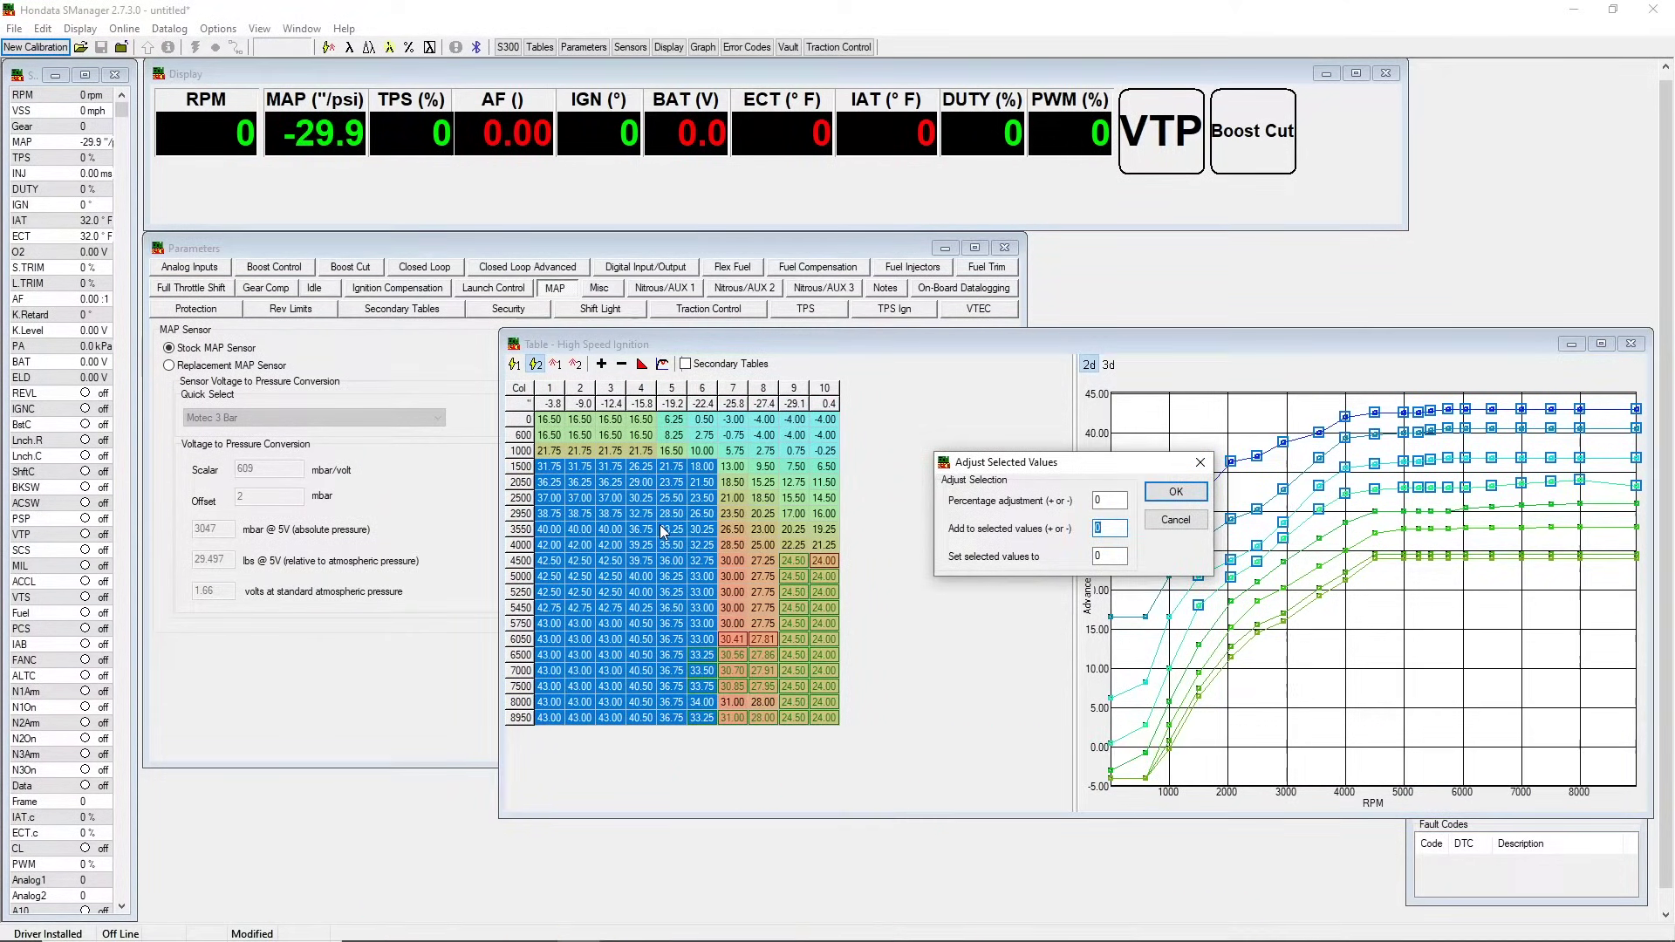
pyautogui.write('-1')
pyautogui.press('Return')
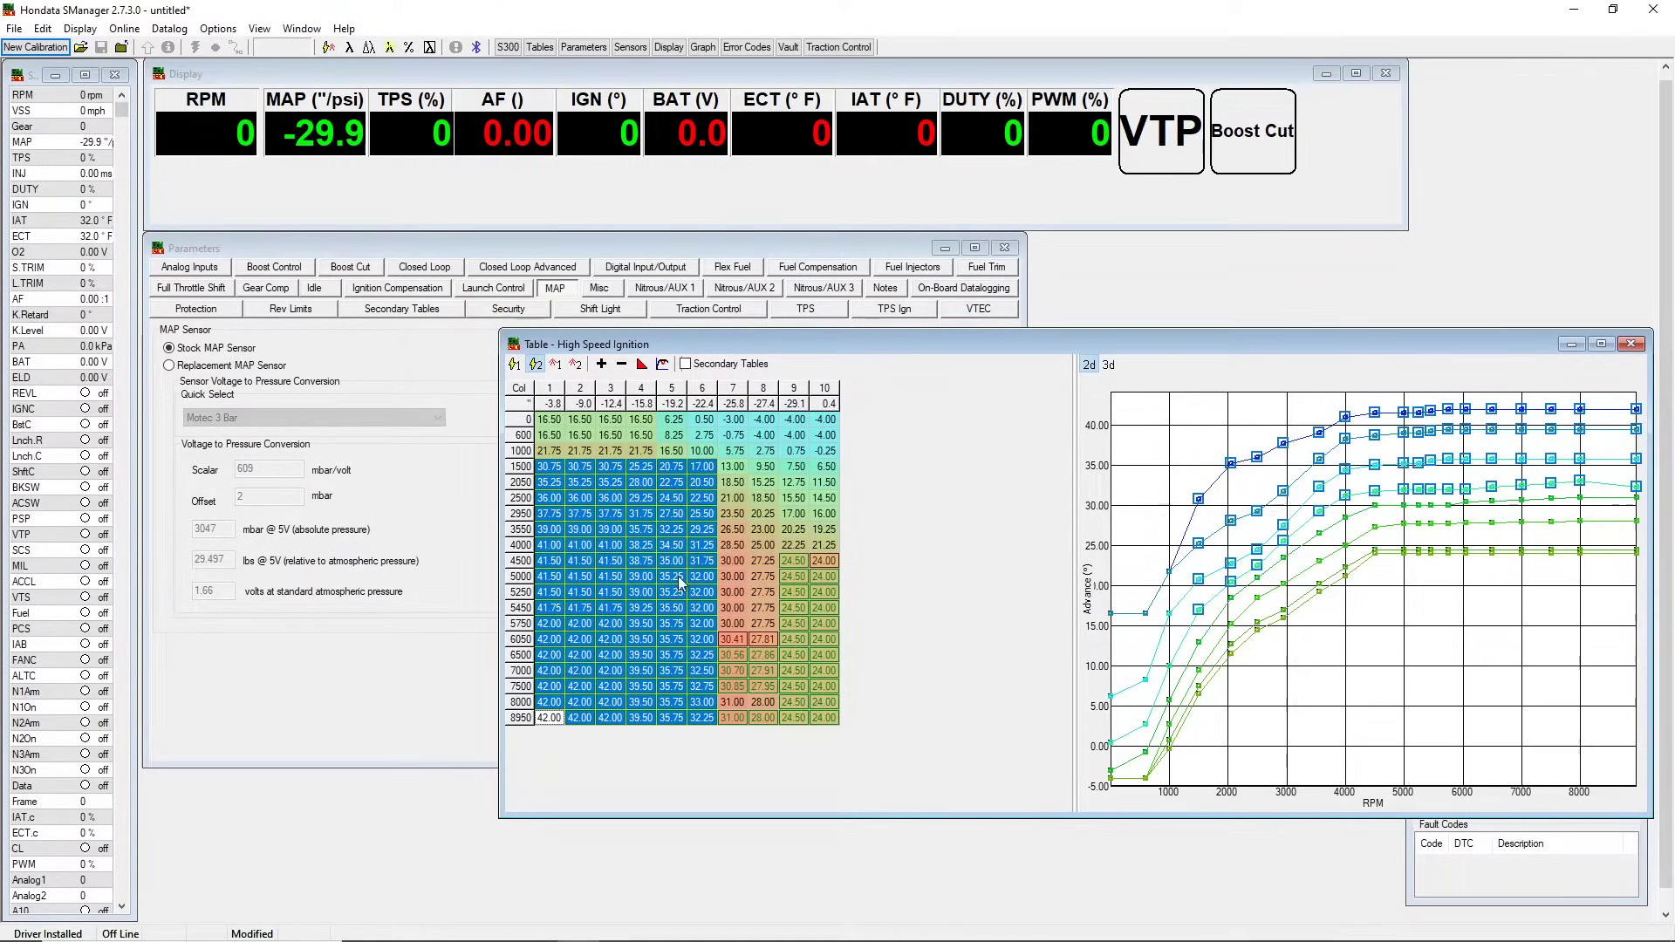
pyautogui.click(634, 663)
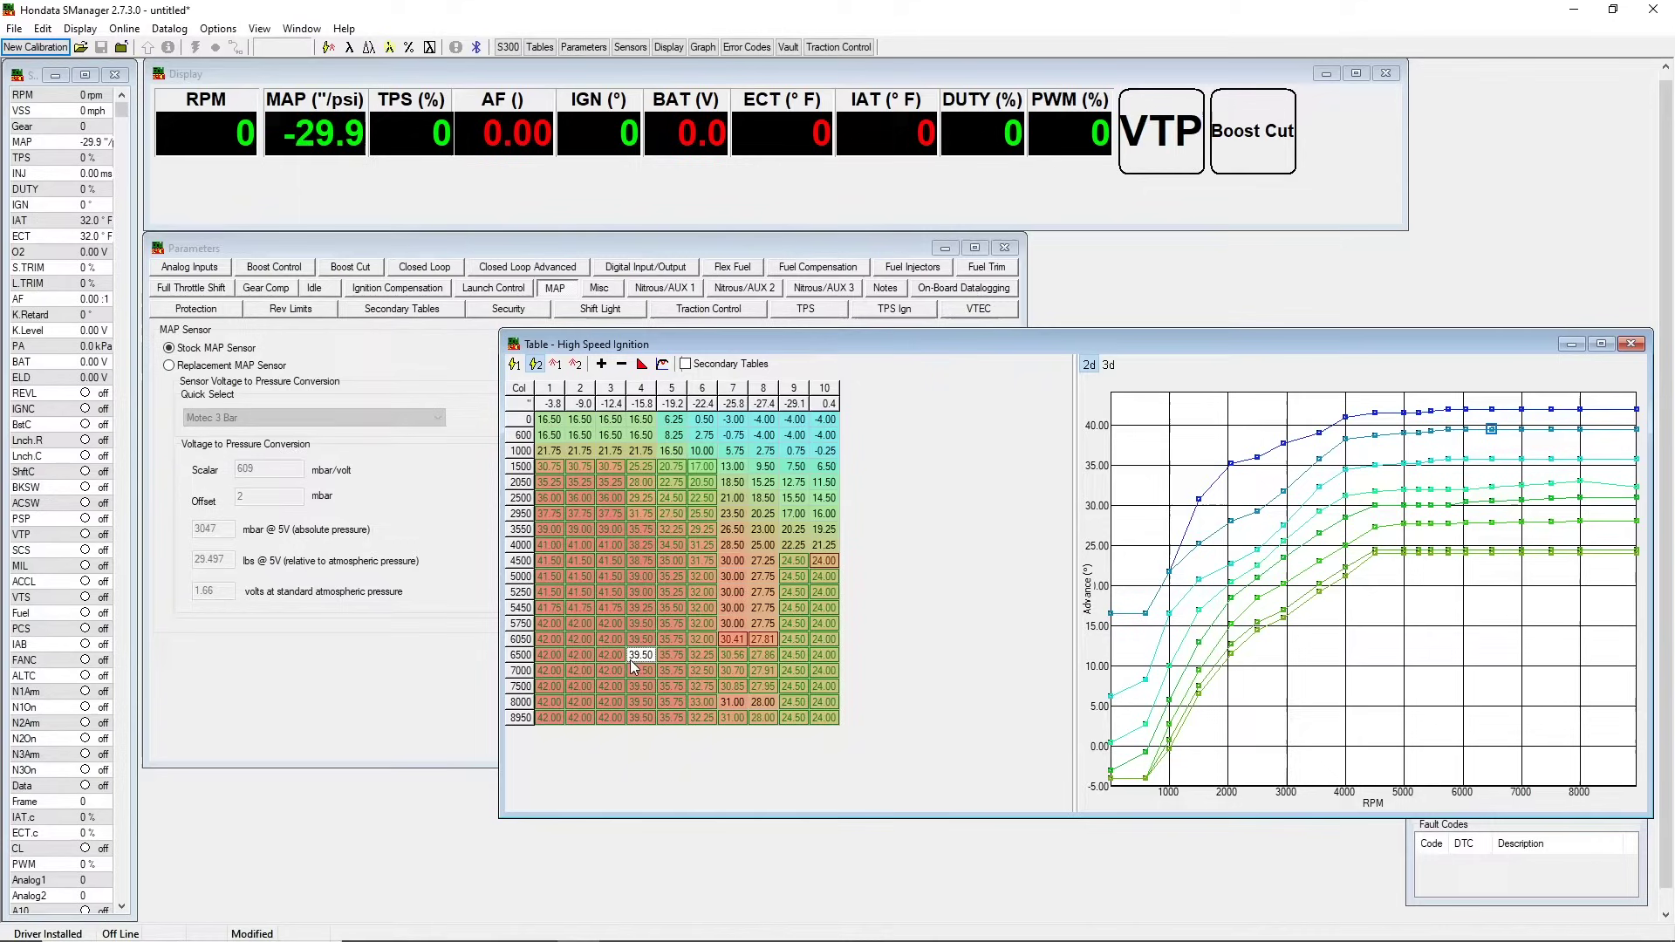
pyautogui.click(703, 718)
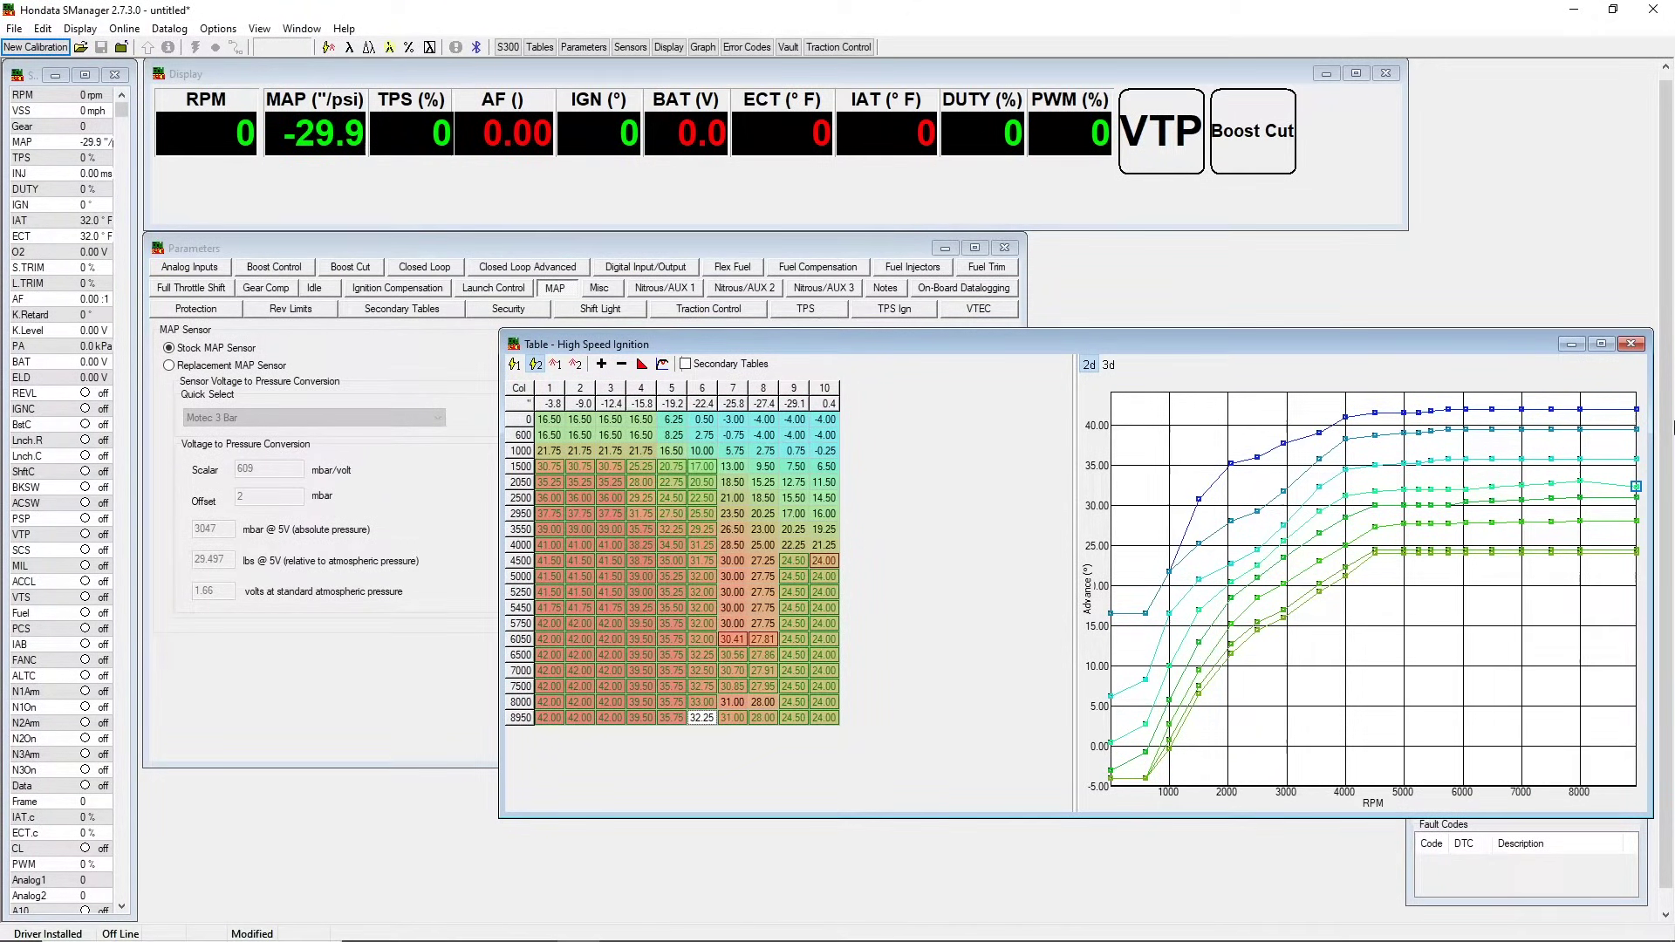
# - Set the Low Speed Ignition idle cells, 500–900 rpm in columns 1–4, to 16.5
pyautogui.hotkey('ctrl', 'Home')
pyautogui.moveTo(1638, 492); pyautogui.dragTo(1635, 481)
pyautogui.click(517, 364)
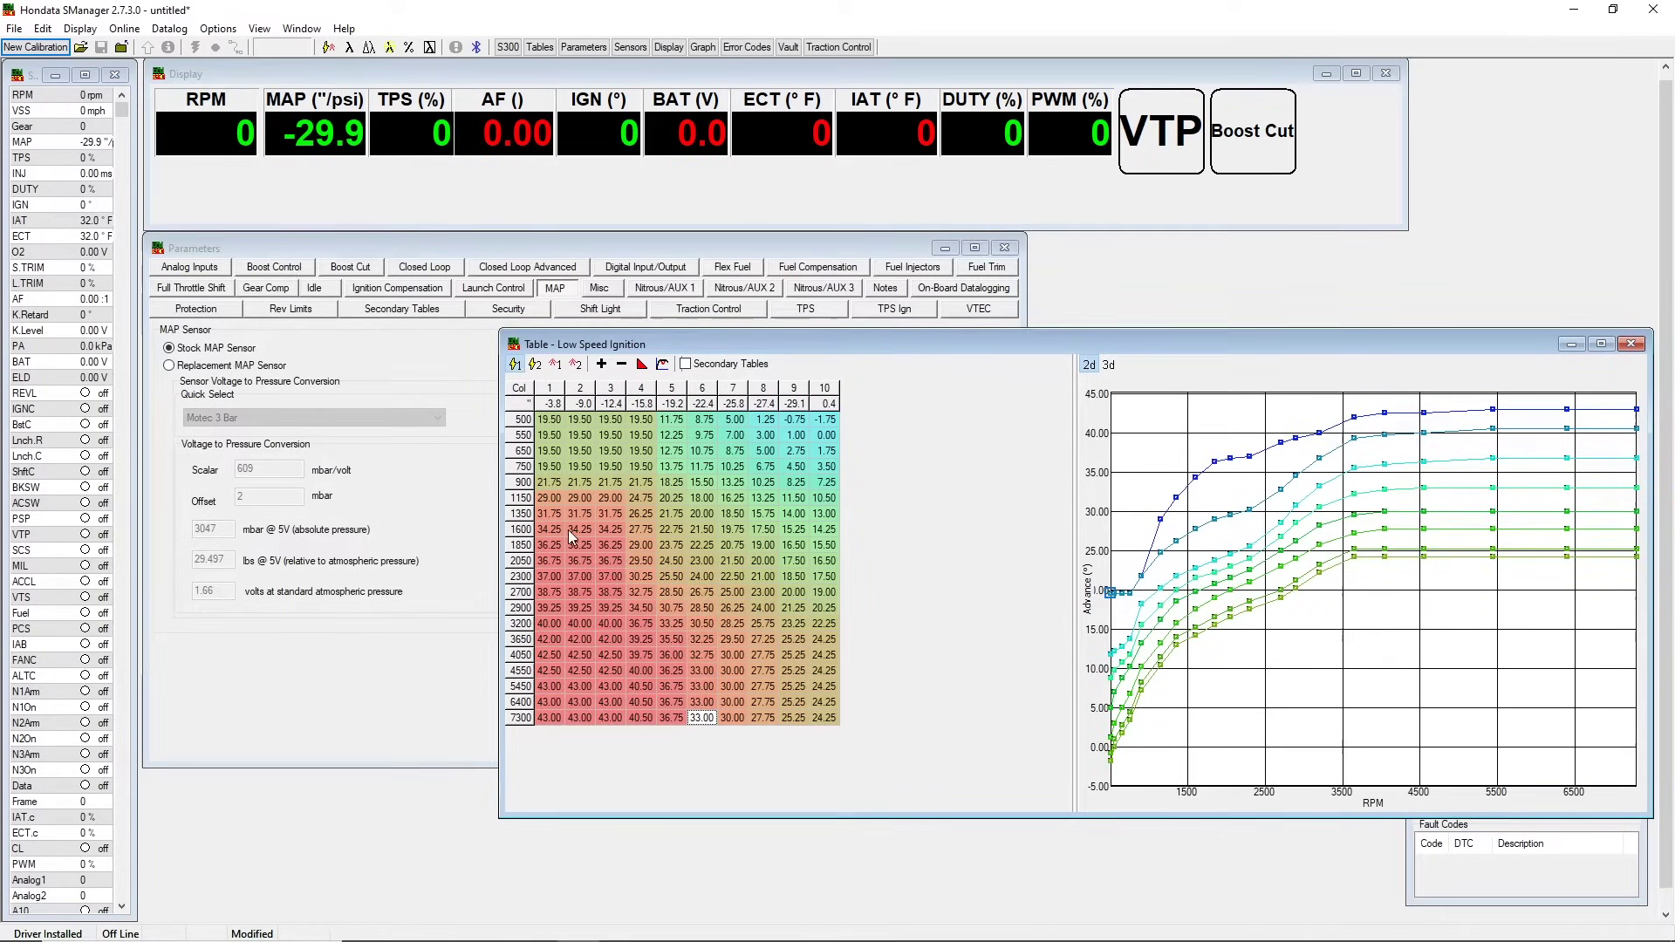
pyautogui.moveTo(548, 420); pyautogui.dragTo(649, 487)
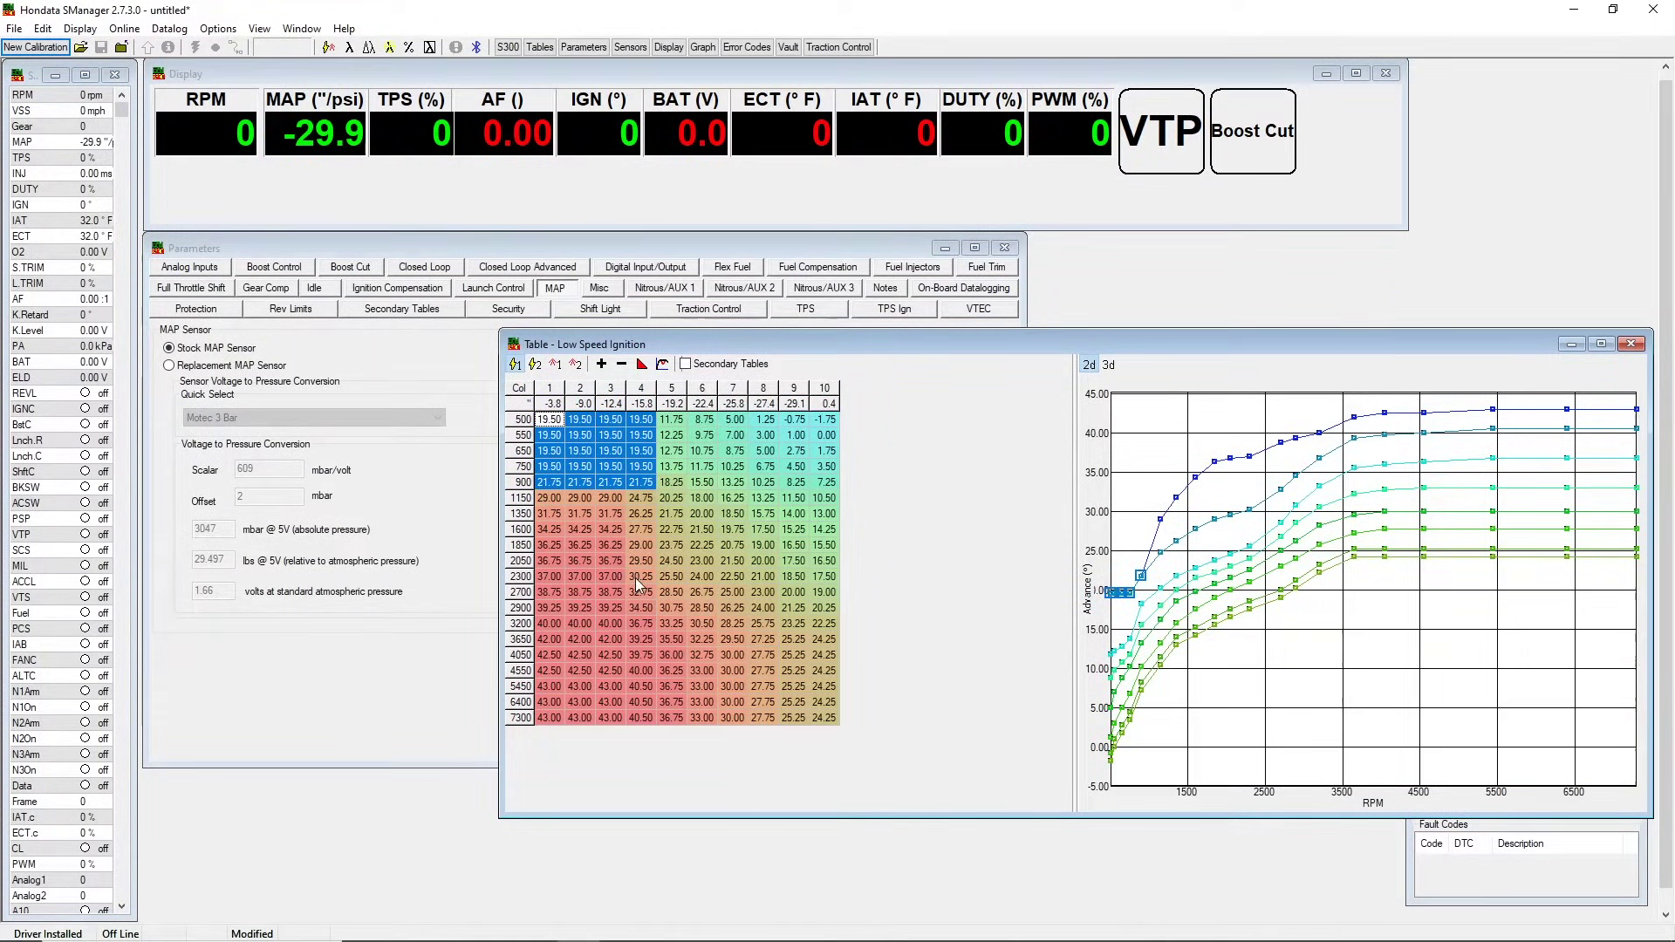
pyautogui.write('a')
pyautogui.write('16')
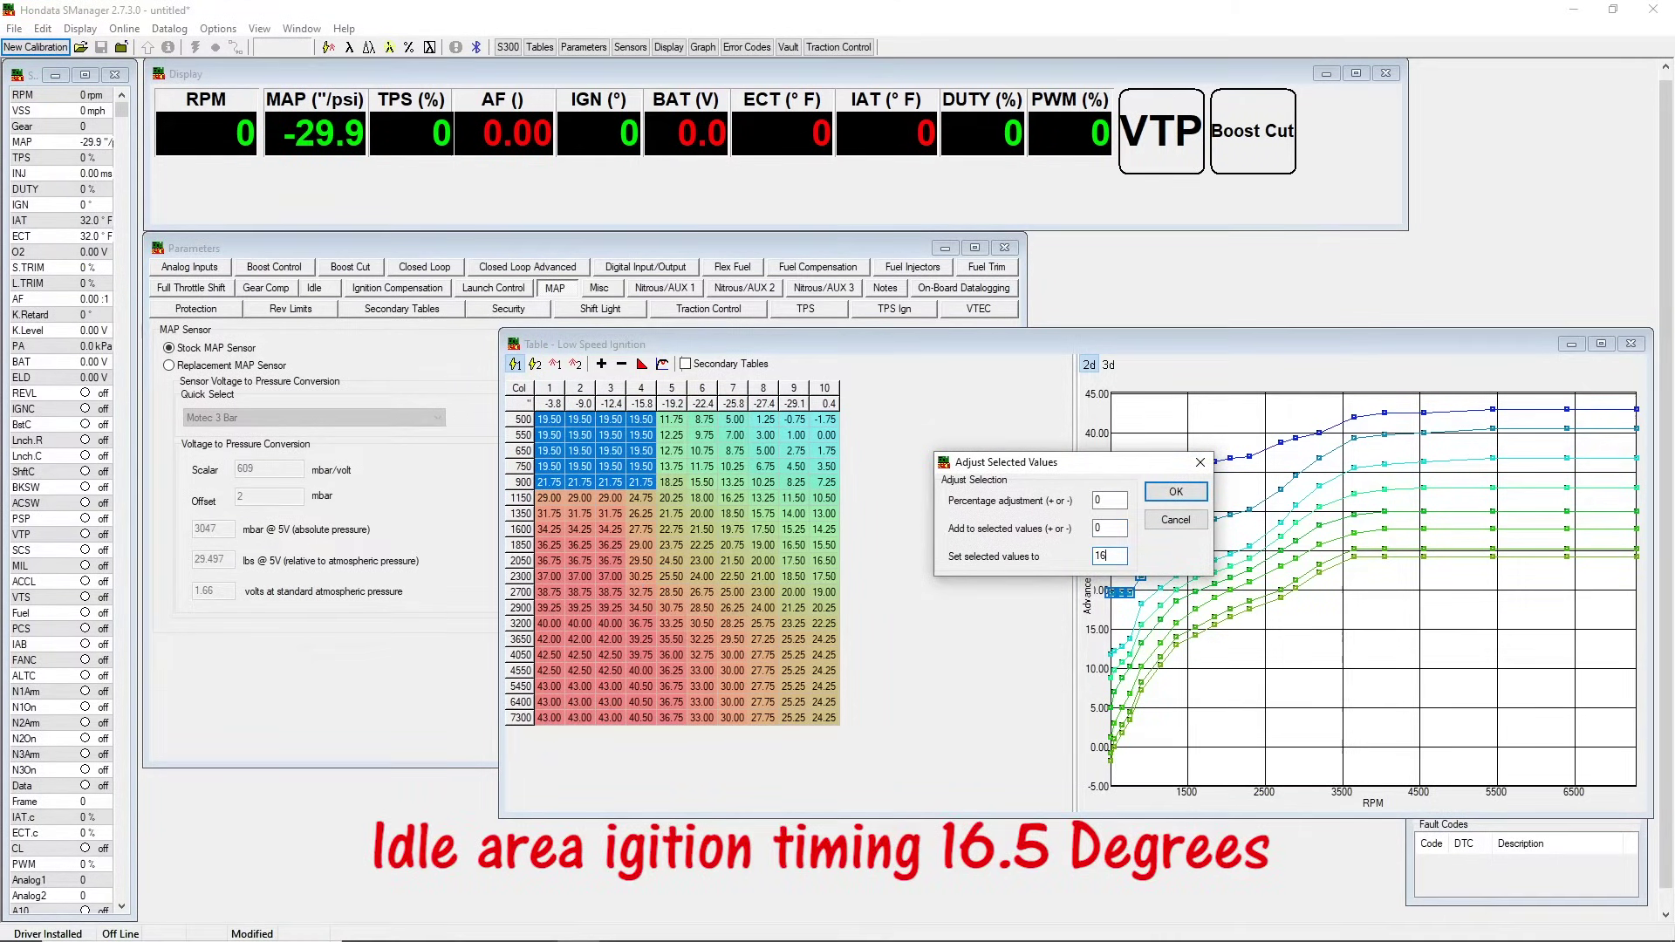
pyautogui.write('.5')
pyautogui.press('Return')
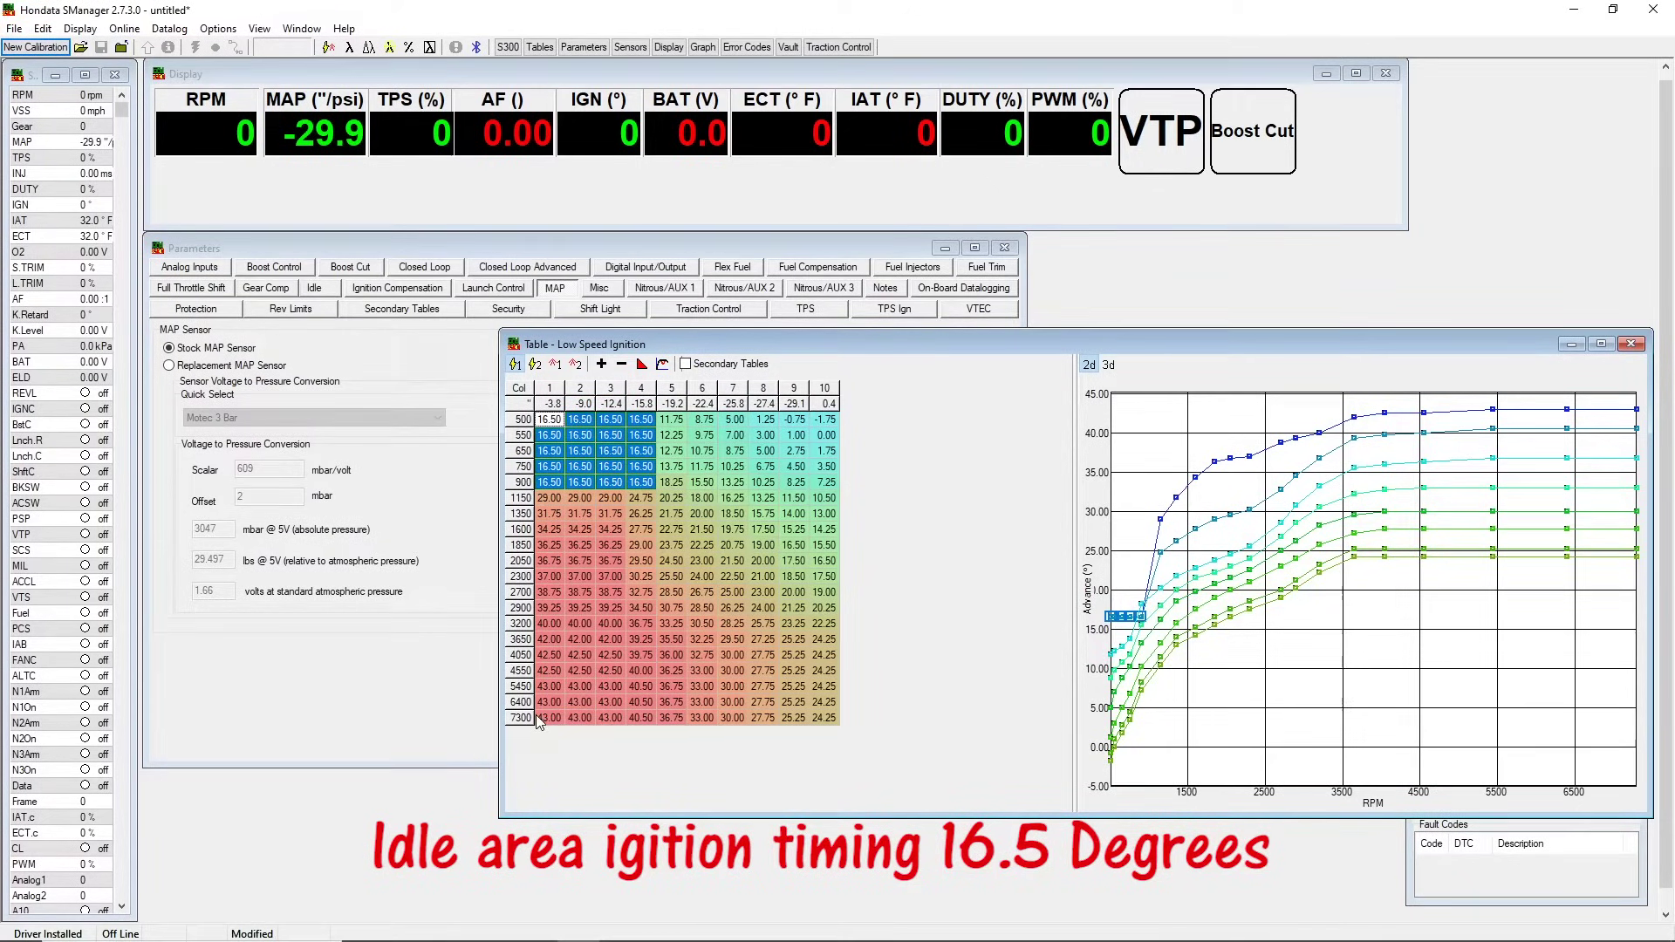
pyautogui.moveTo(545, 717); pyautogui.dragTo(766, 501)
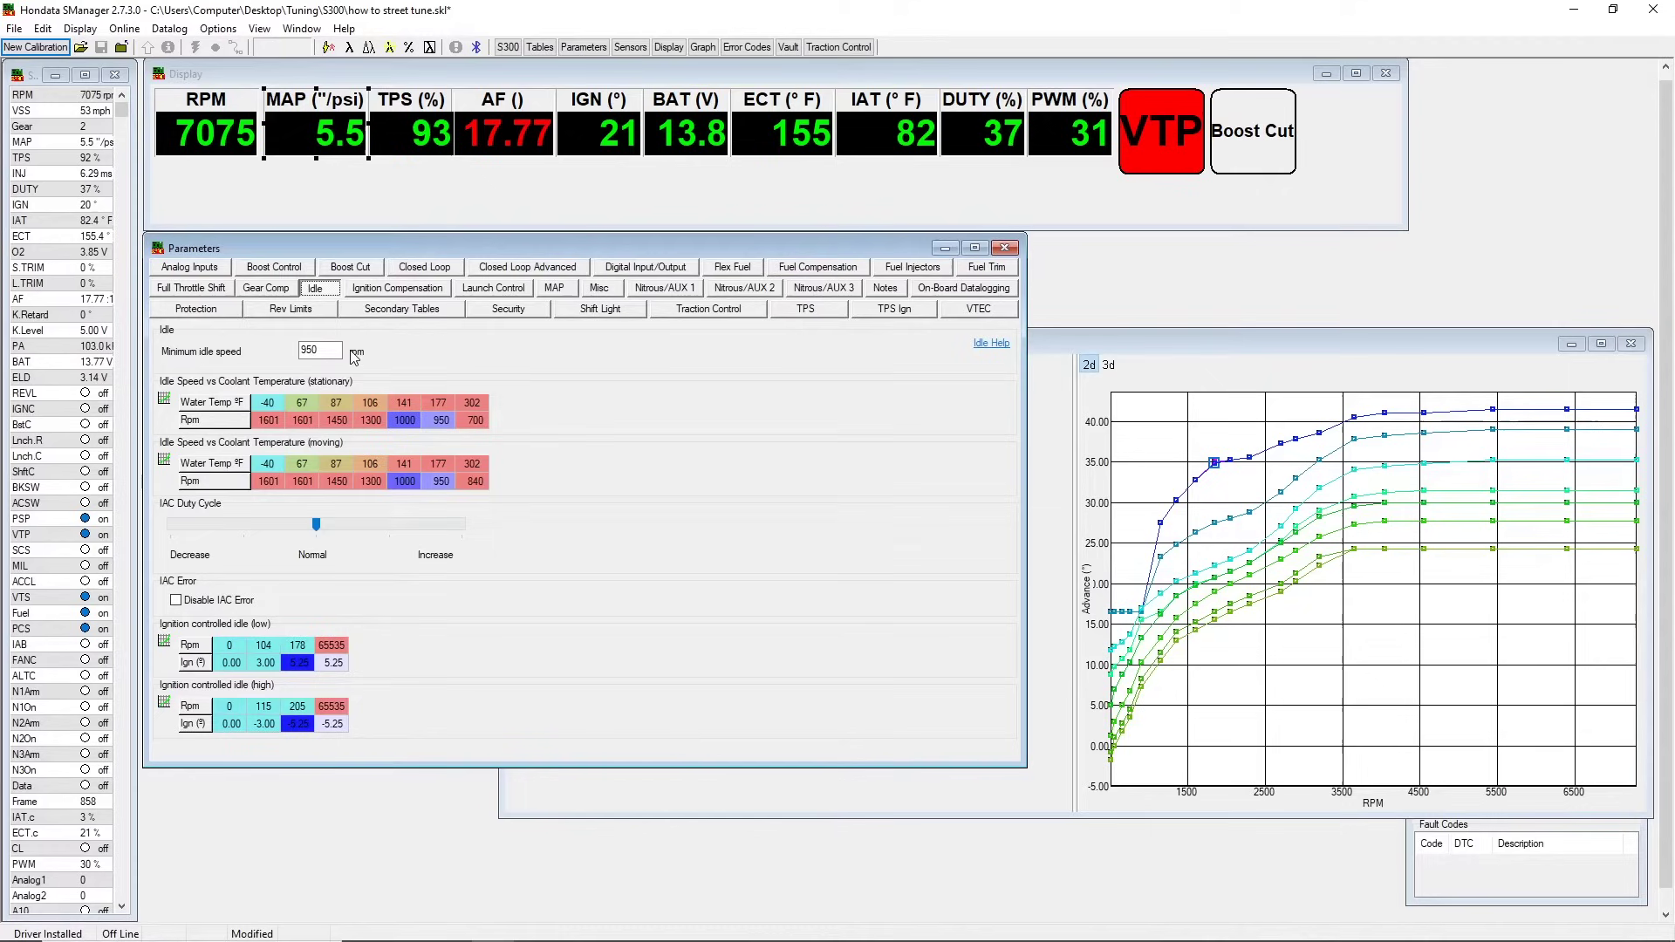
# - Commit the 950 rpm minimum idle speed and display the VTEC page with its 5200 rpm window
pyautogui.click(448, 424)
pyautogui.click(957, 314)
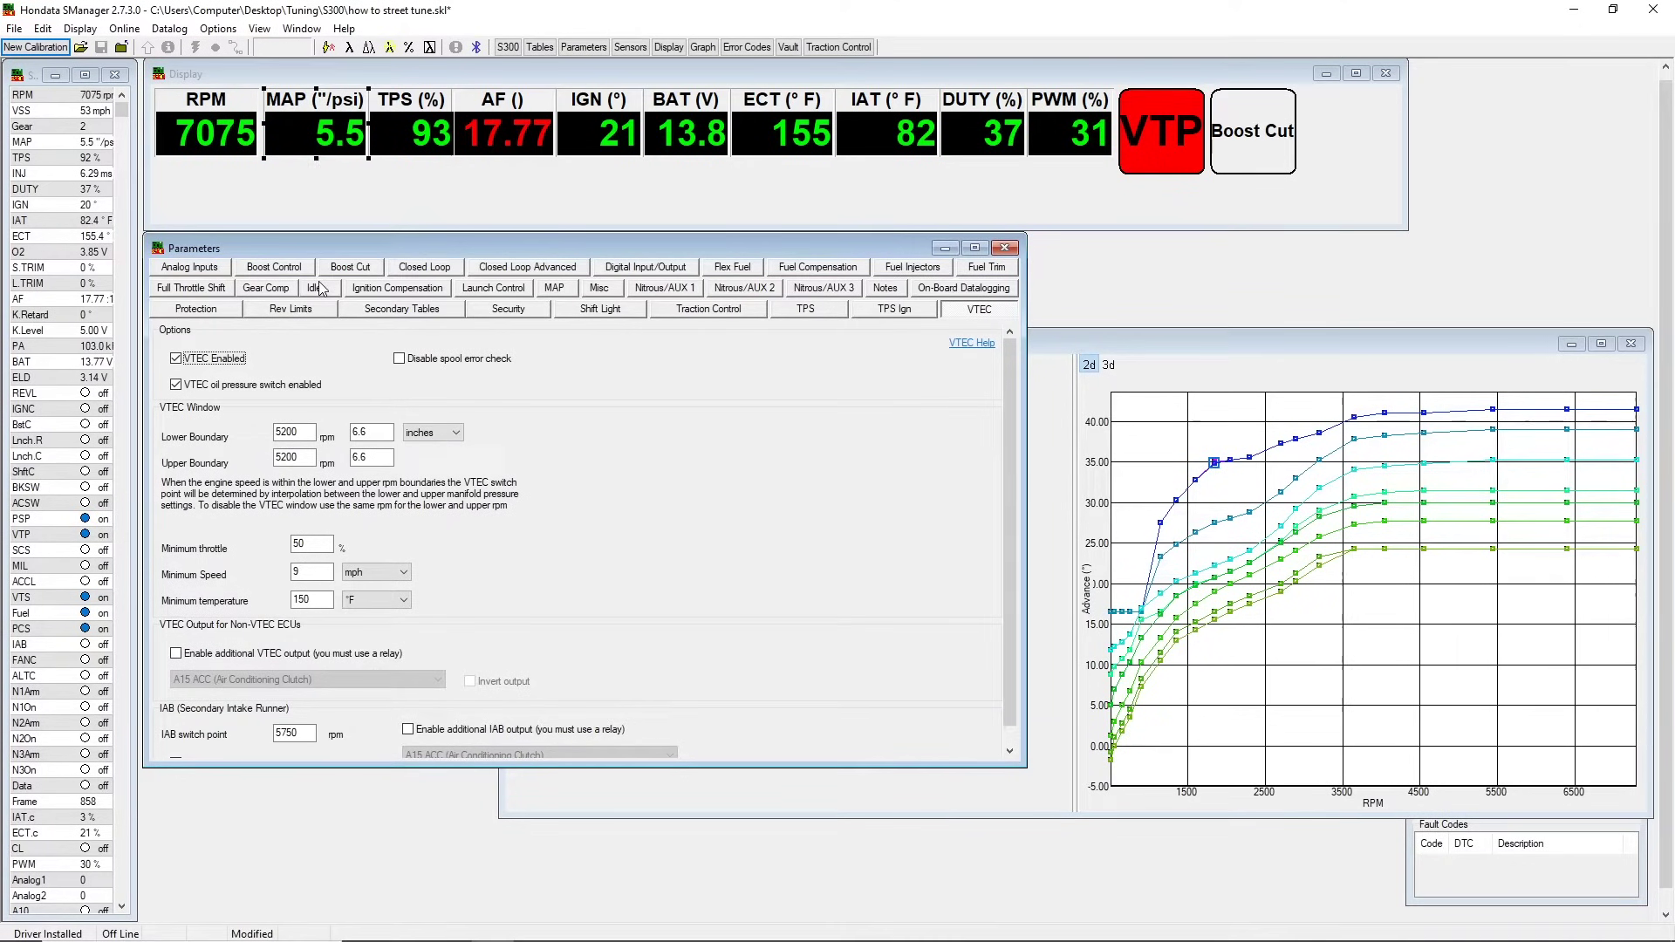
# - Keep the 8012 rpm rev limit for all gears, set mid-range power reduction and fuel-only cut
pyautogui.click(312, 310)
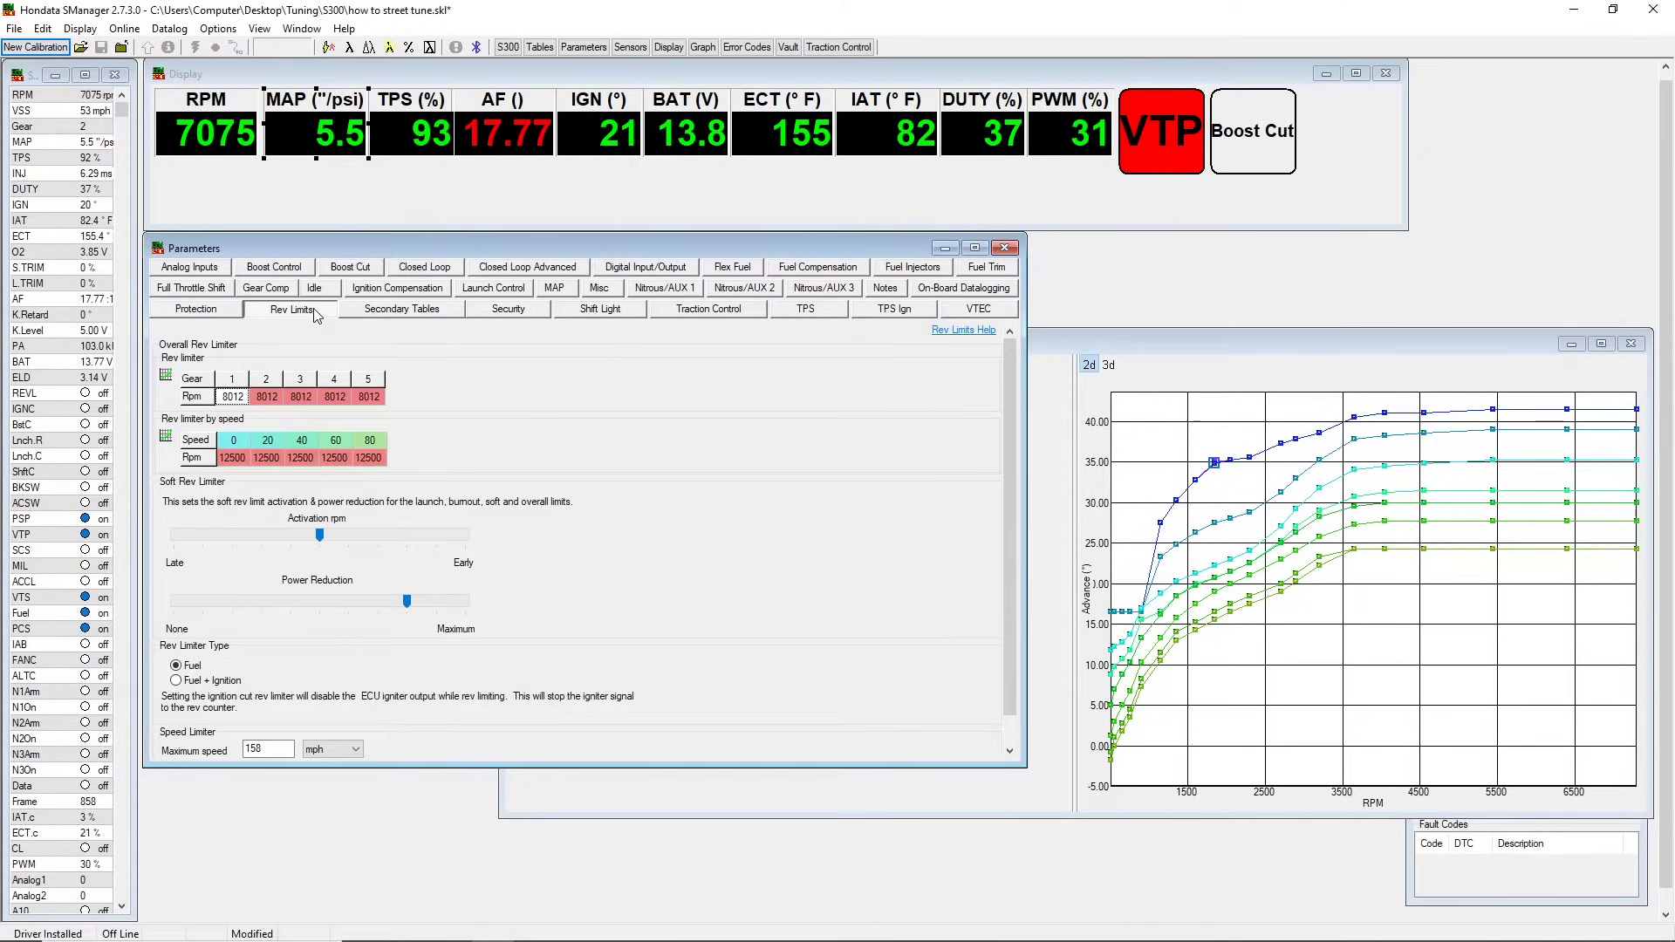
pyautogui.moveTo(266, 397); pyautogui.dragTo(376, 406)
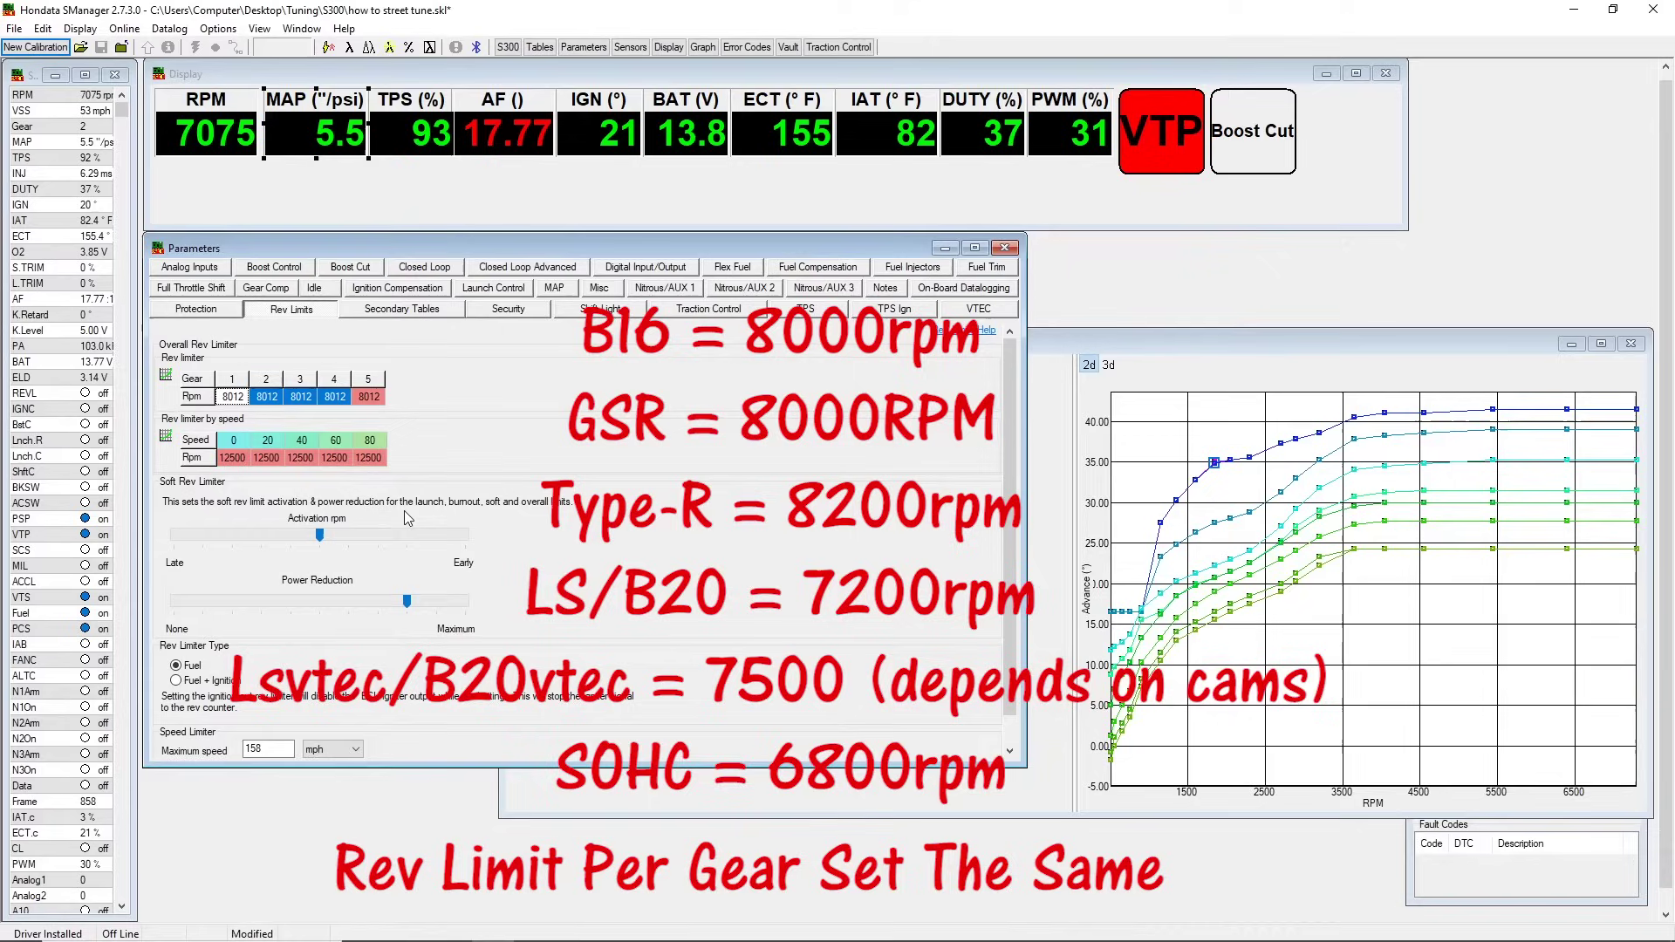
pyautogui.moveTo(406, 602); pyautogui.dragTo(320, 602)
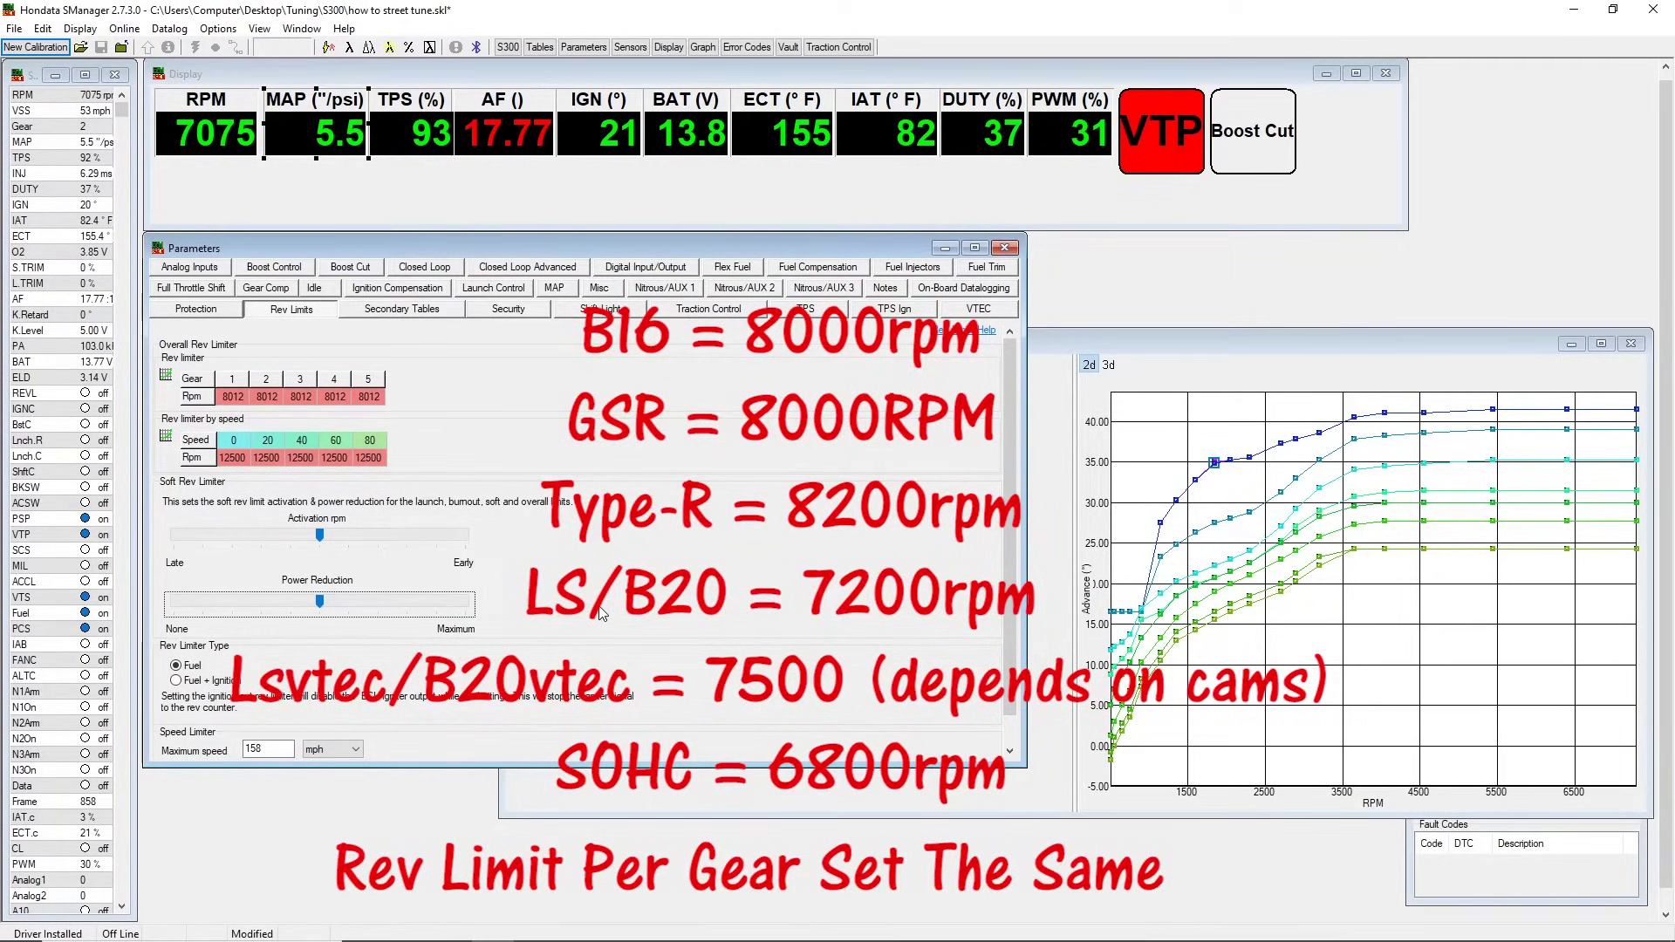
pyautogui.press('End')
pyautogui.press('Left')
pyautogui.press('Left')
pyautogui.press('Left')
pyautogui.press('Left')
pyautogui.press('Left')
pyautogui.press('Left')
pyautogui.press('Left')
pyautogui.press('Left')
pyautogui.press('Left')
pyautogui.press('Right')
pyautogui.press('Right')
pyautogui.press('Right')
pyautogui.press('Right')
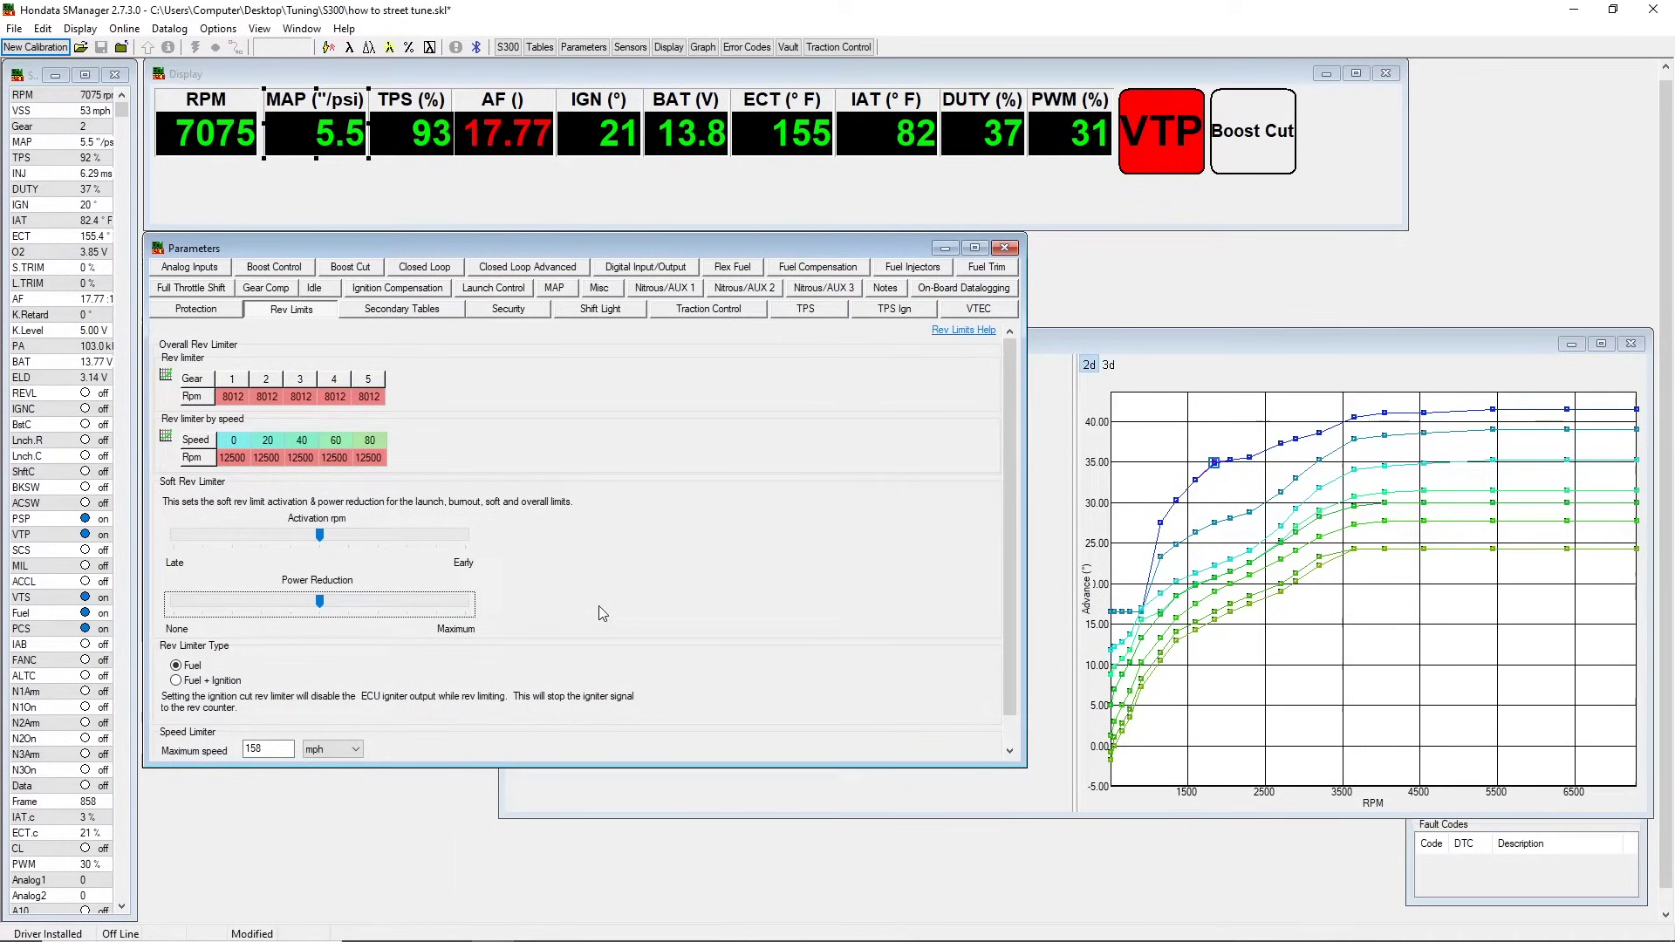
pyautogui.click(188, 681)
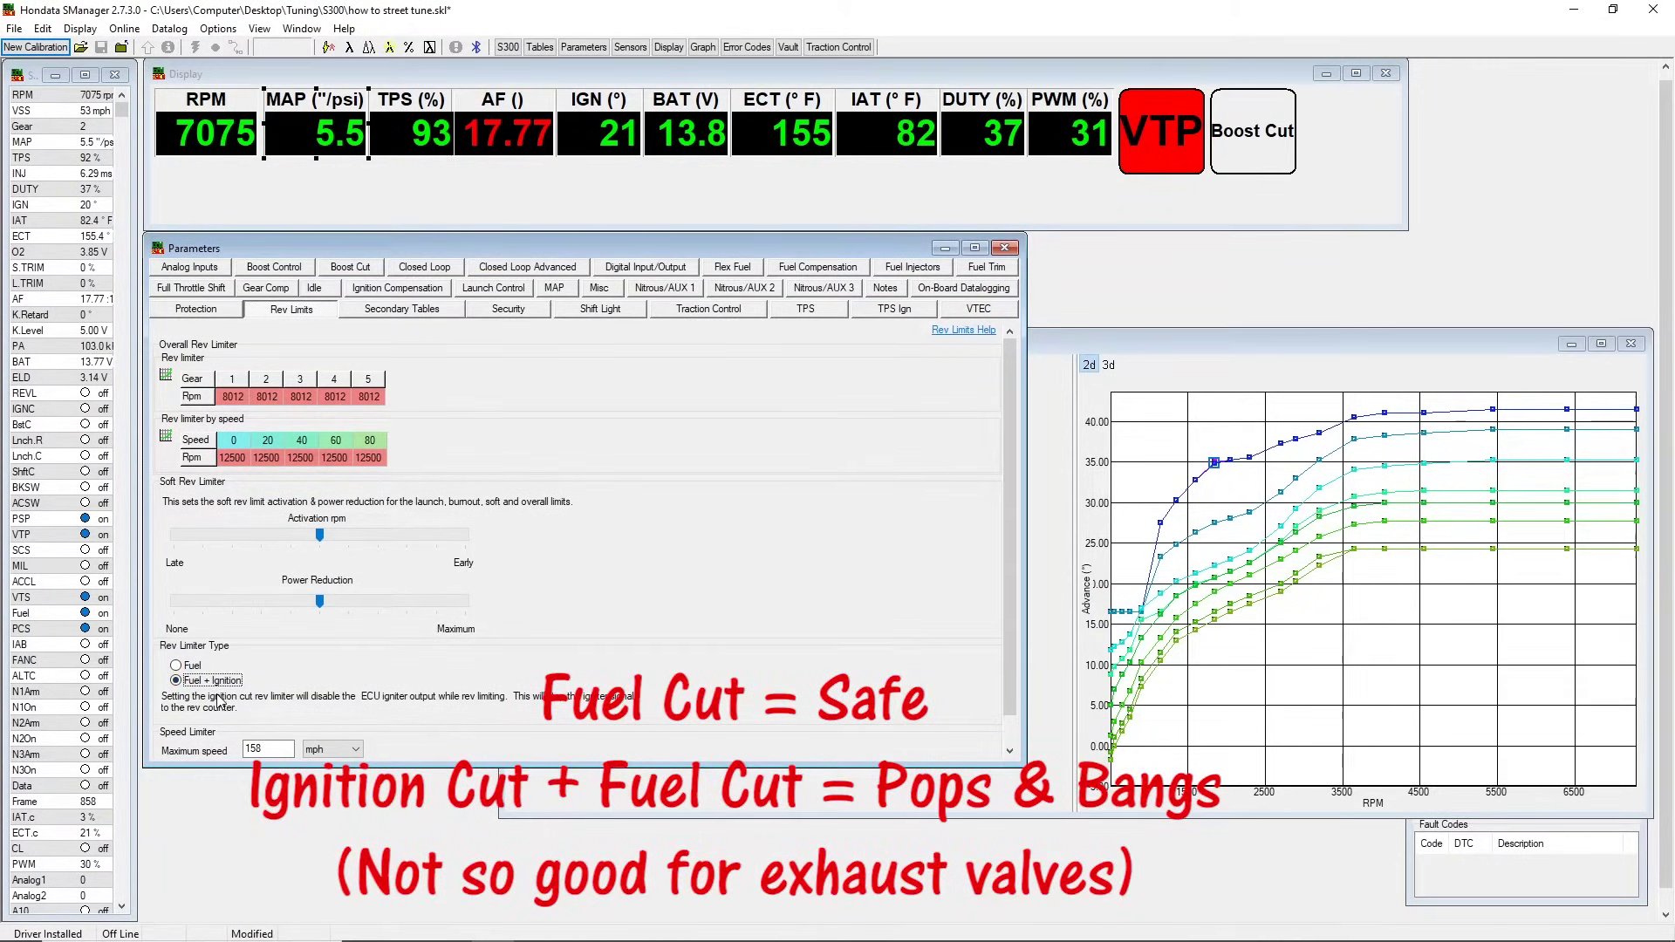
pyautogui.click(197, 666)
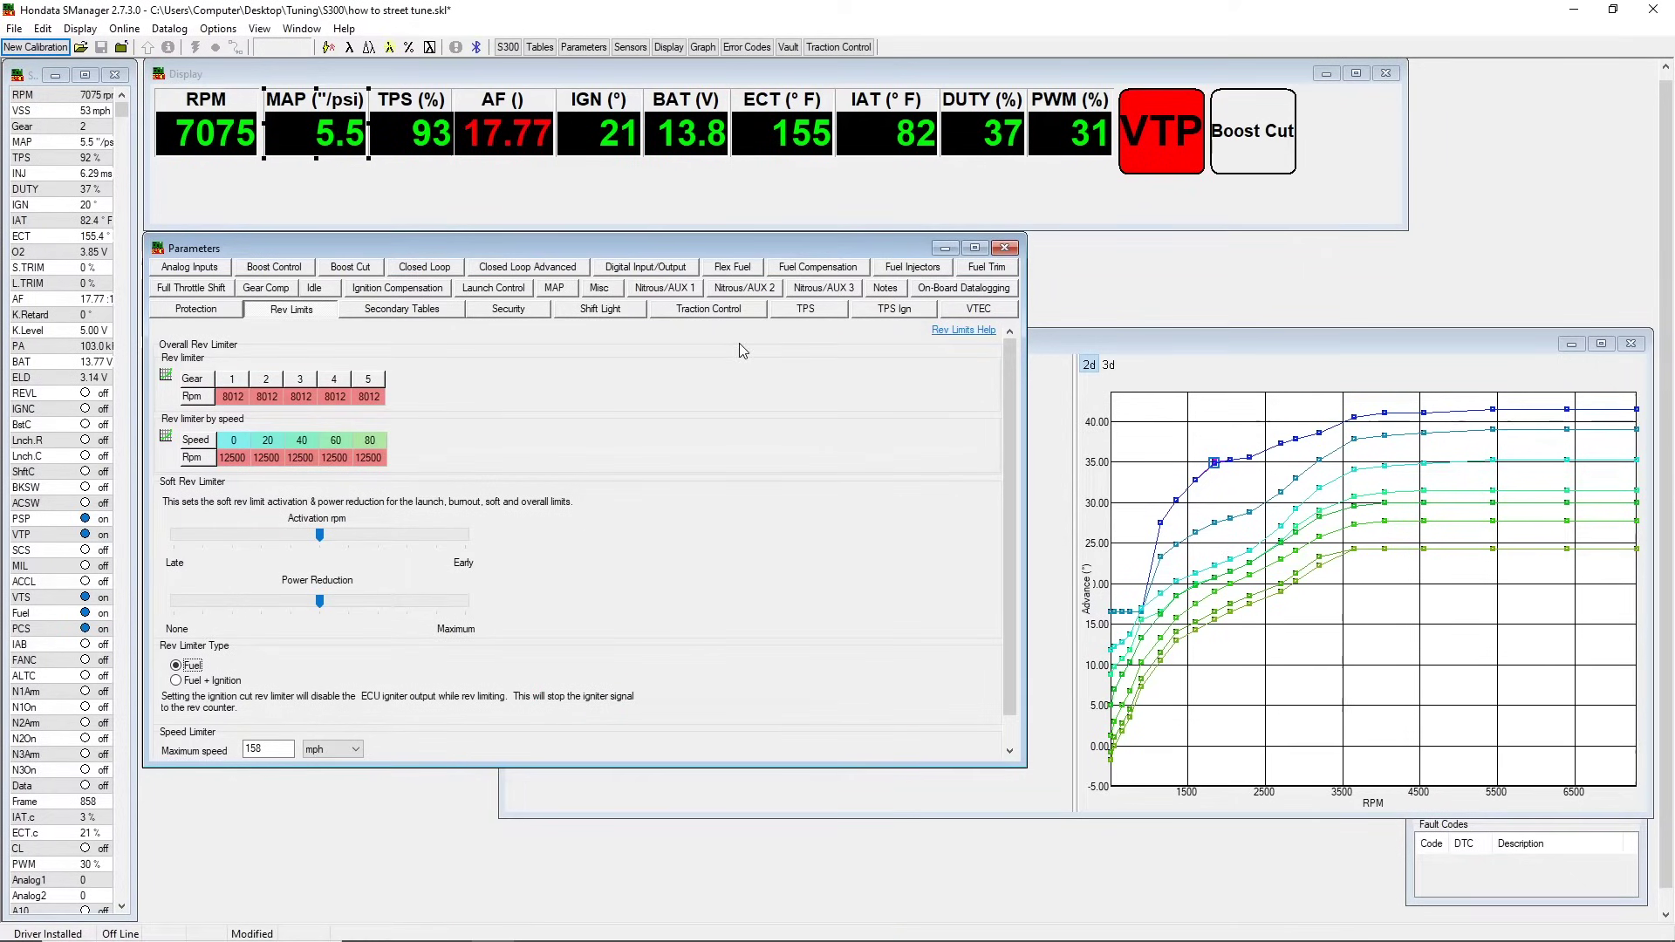
# - Keep D14 O2 as the wideband input with a 0 V offset
pyautogui.click(571, 269)
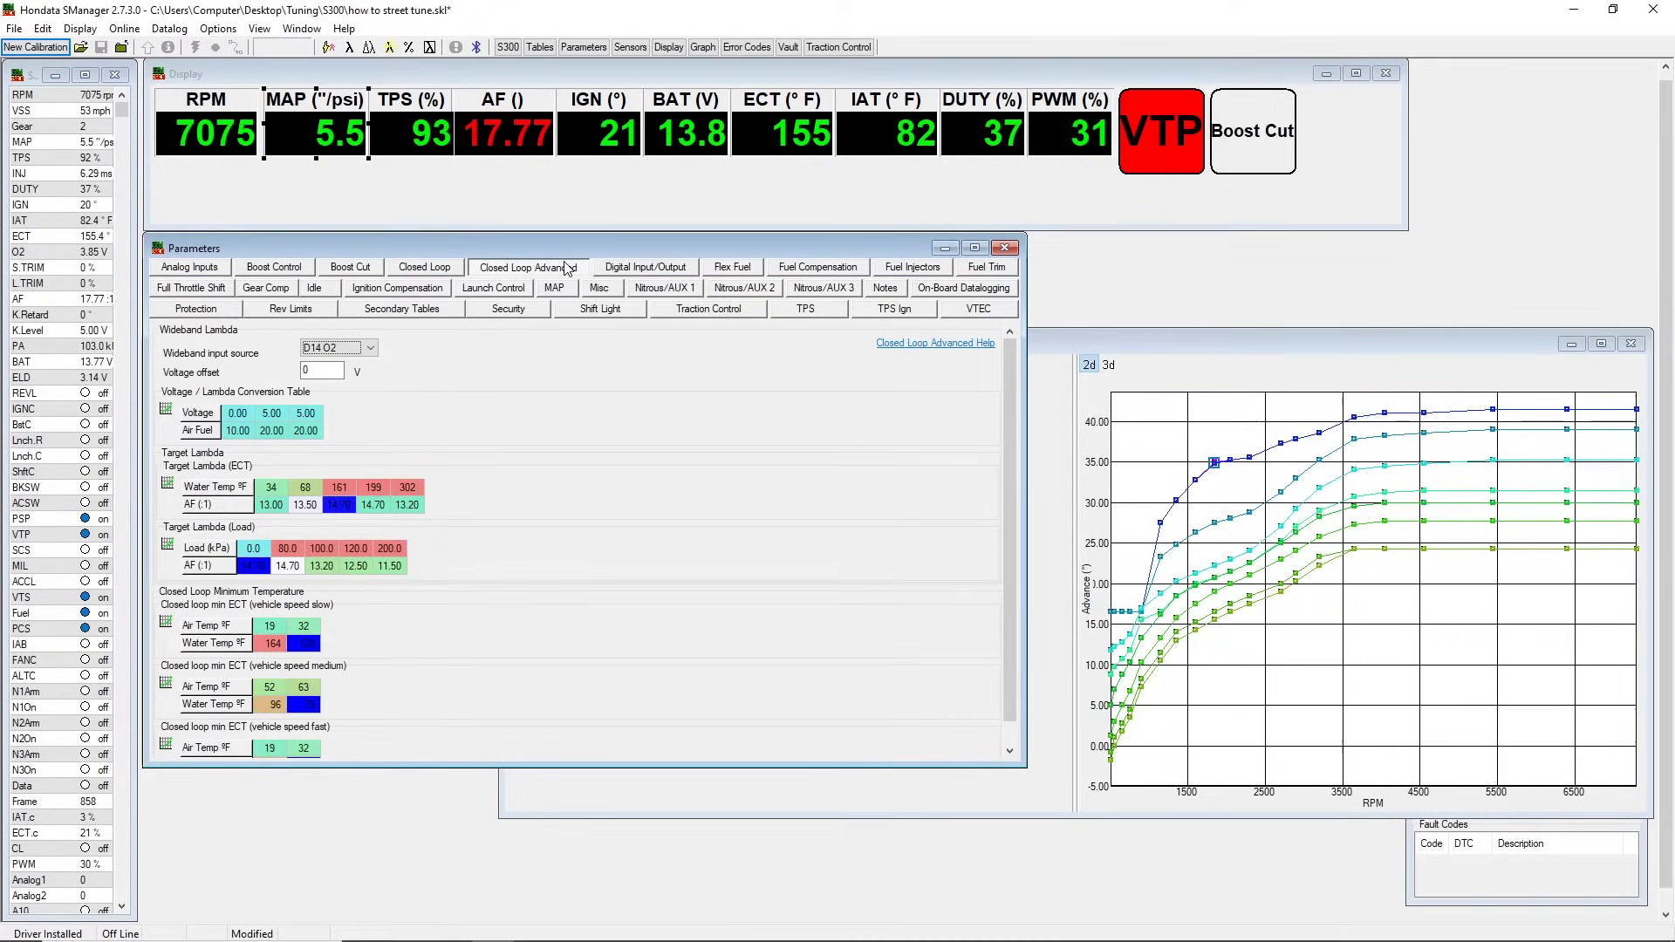
pyautogui.click(376, 349)
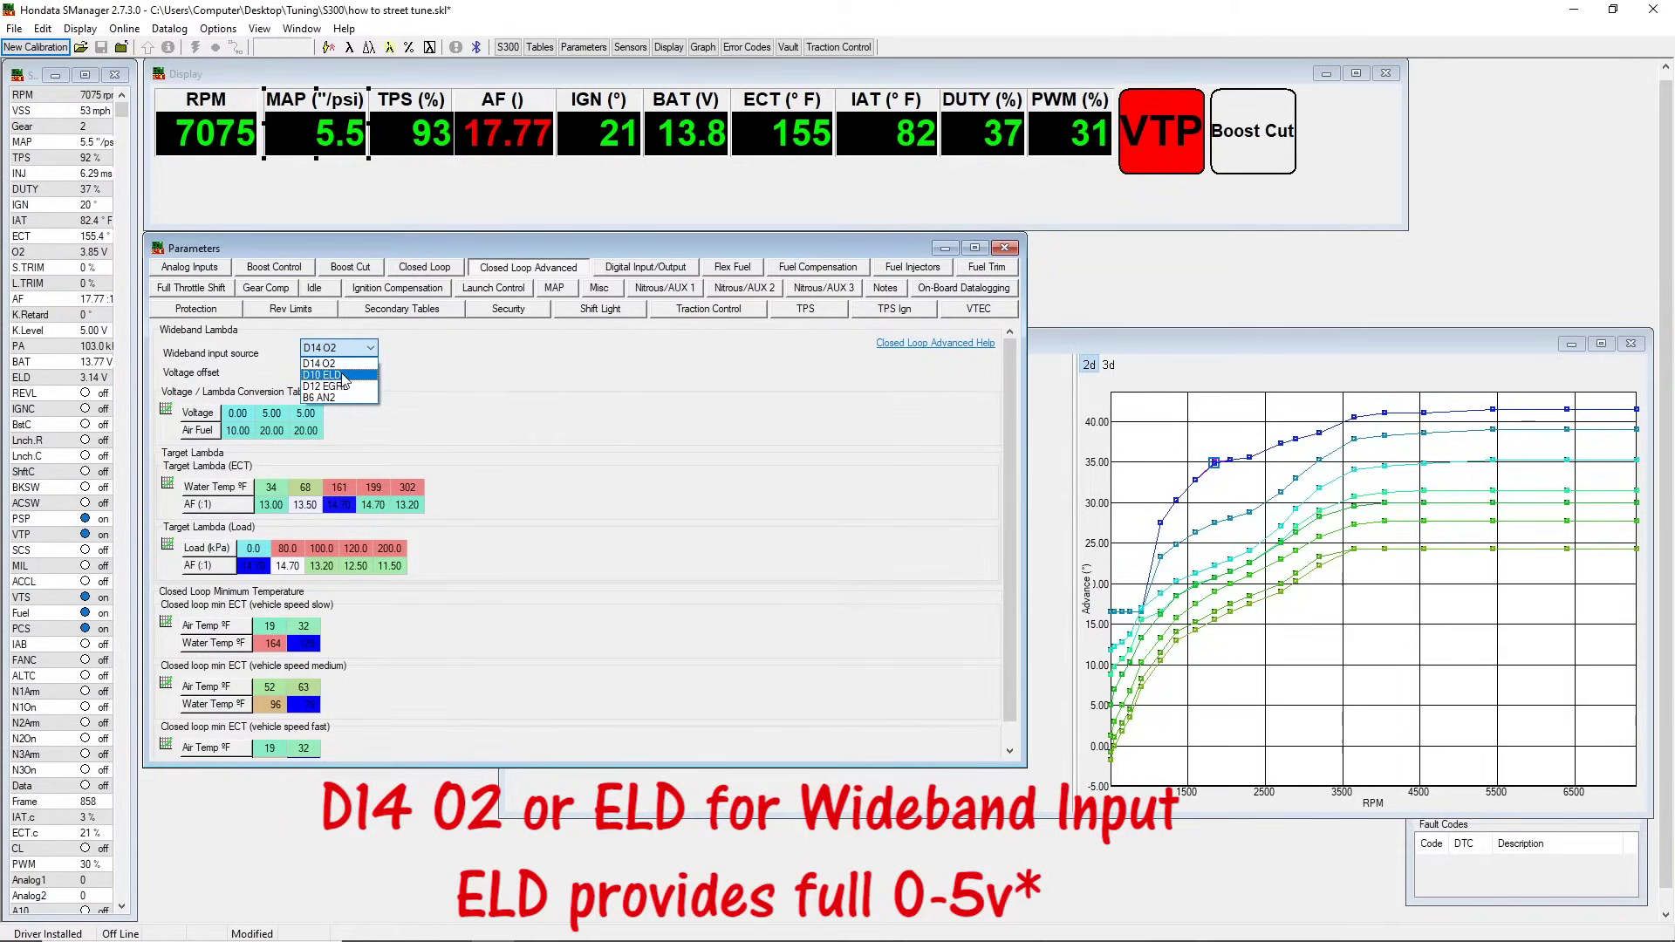
pyautogui.click(405, 362)
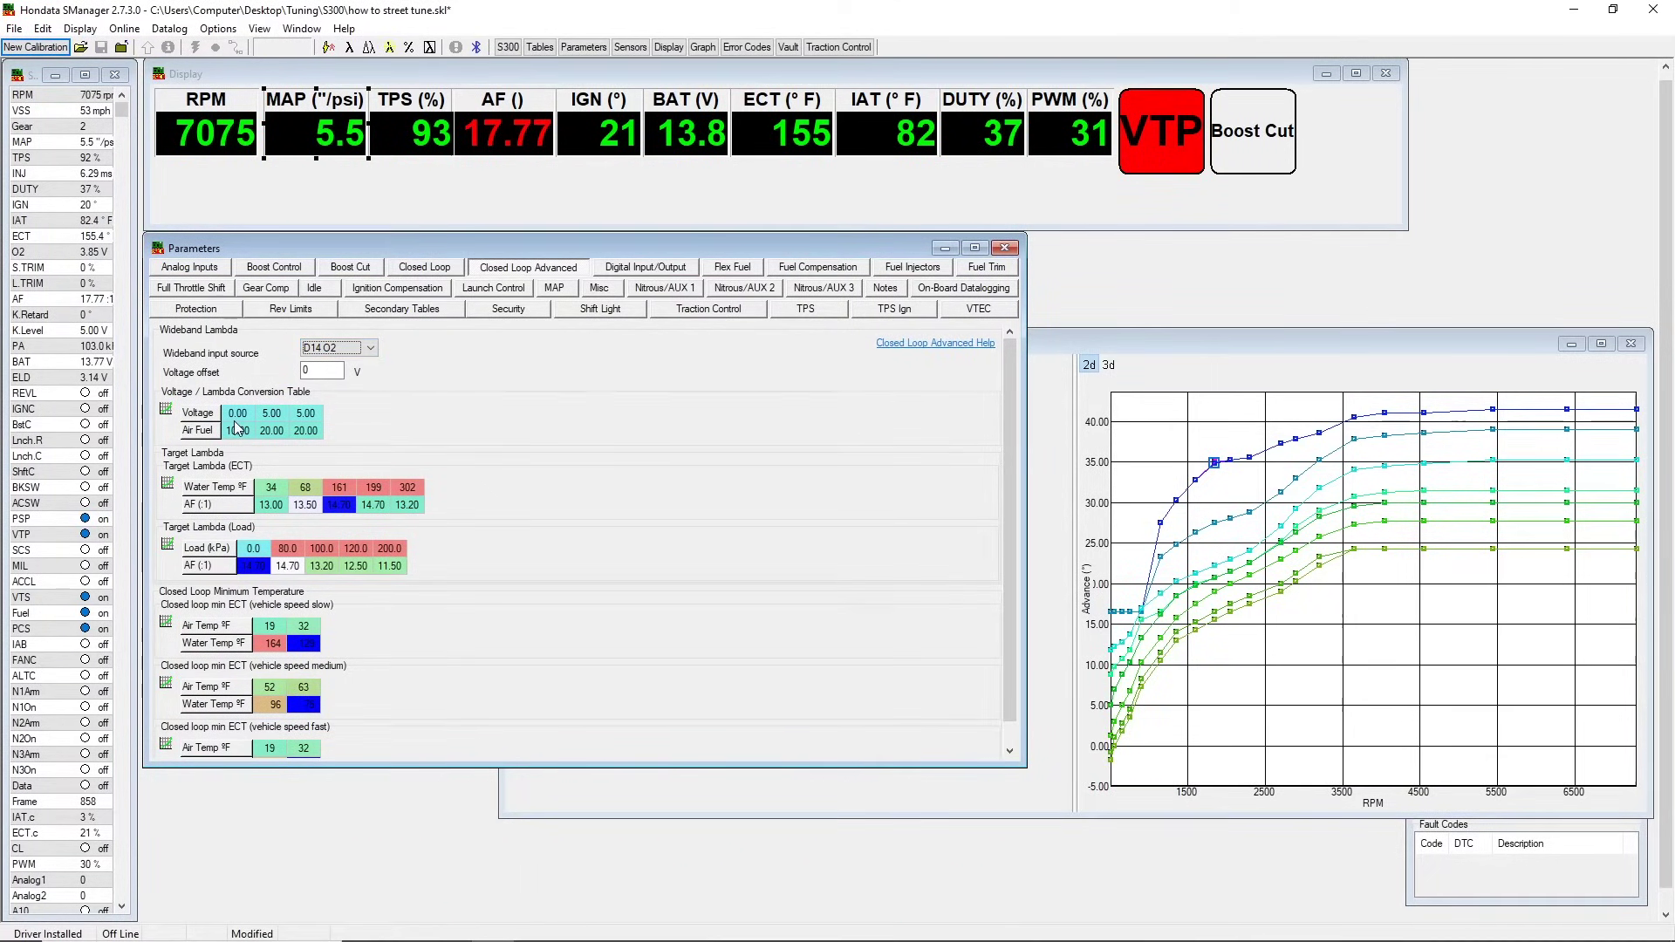
pyautogui.moveTo(238, 430); pyautogui.dragTo(299, 432)
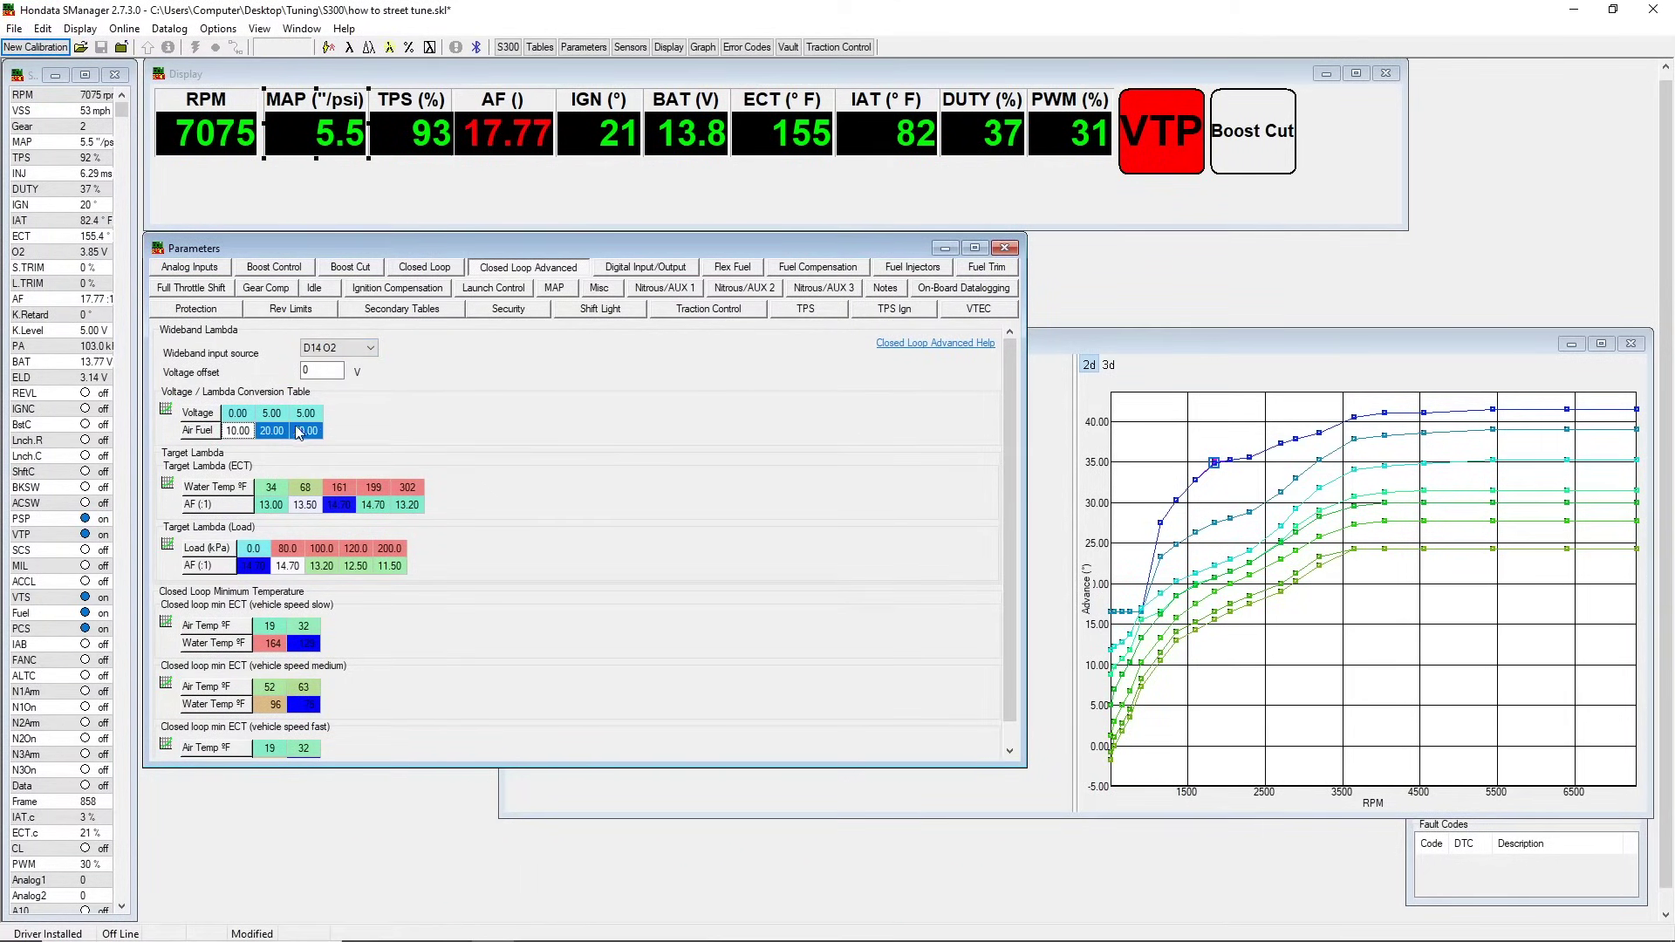
pyautogui.hotkey('shift', 'Tab')
pyautogui.click(308, 373)
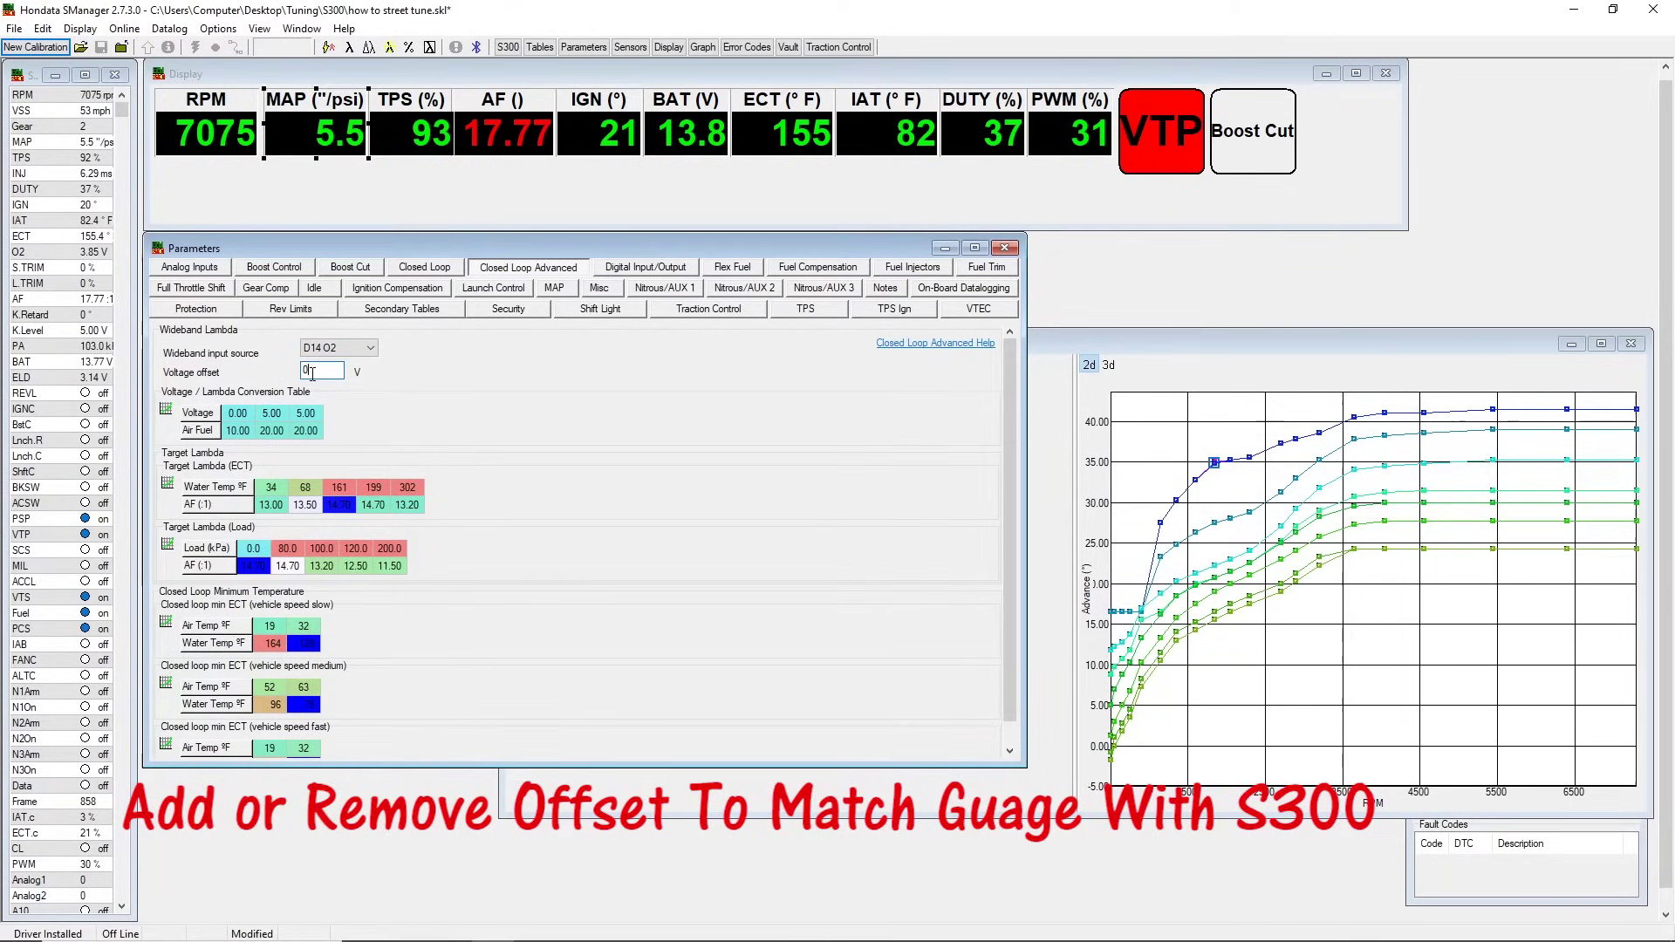
# - Set closed loop operation to Open loop (closed loop disabled)
pyautogui.click(443, 271)
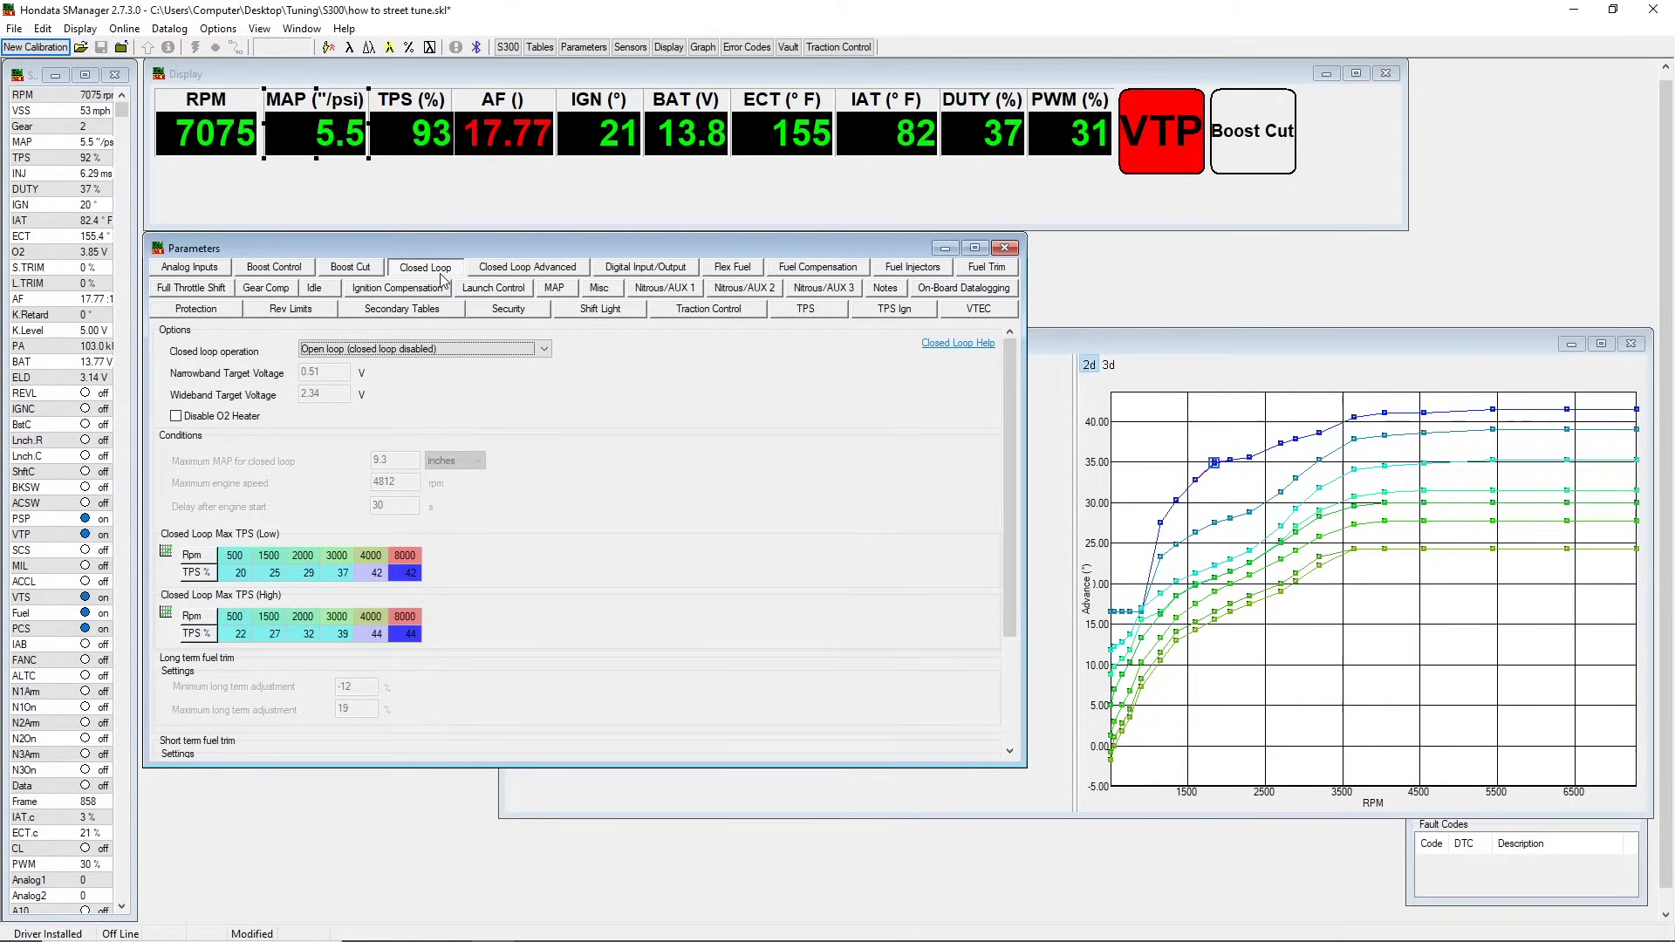
pyautogui.click(407, 349)
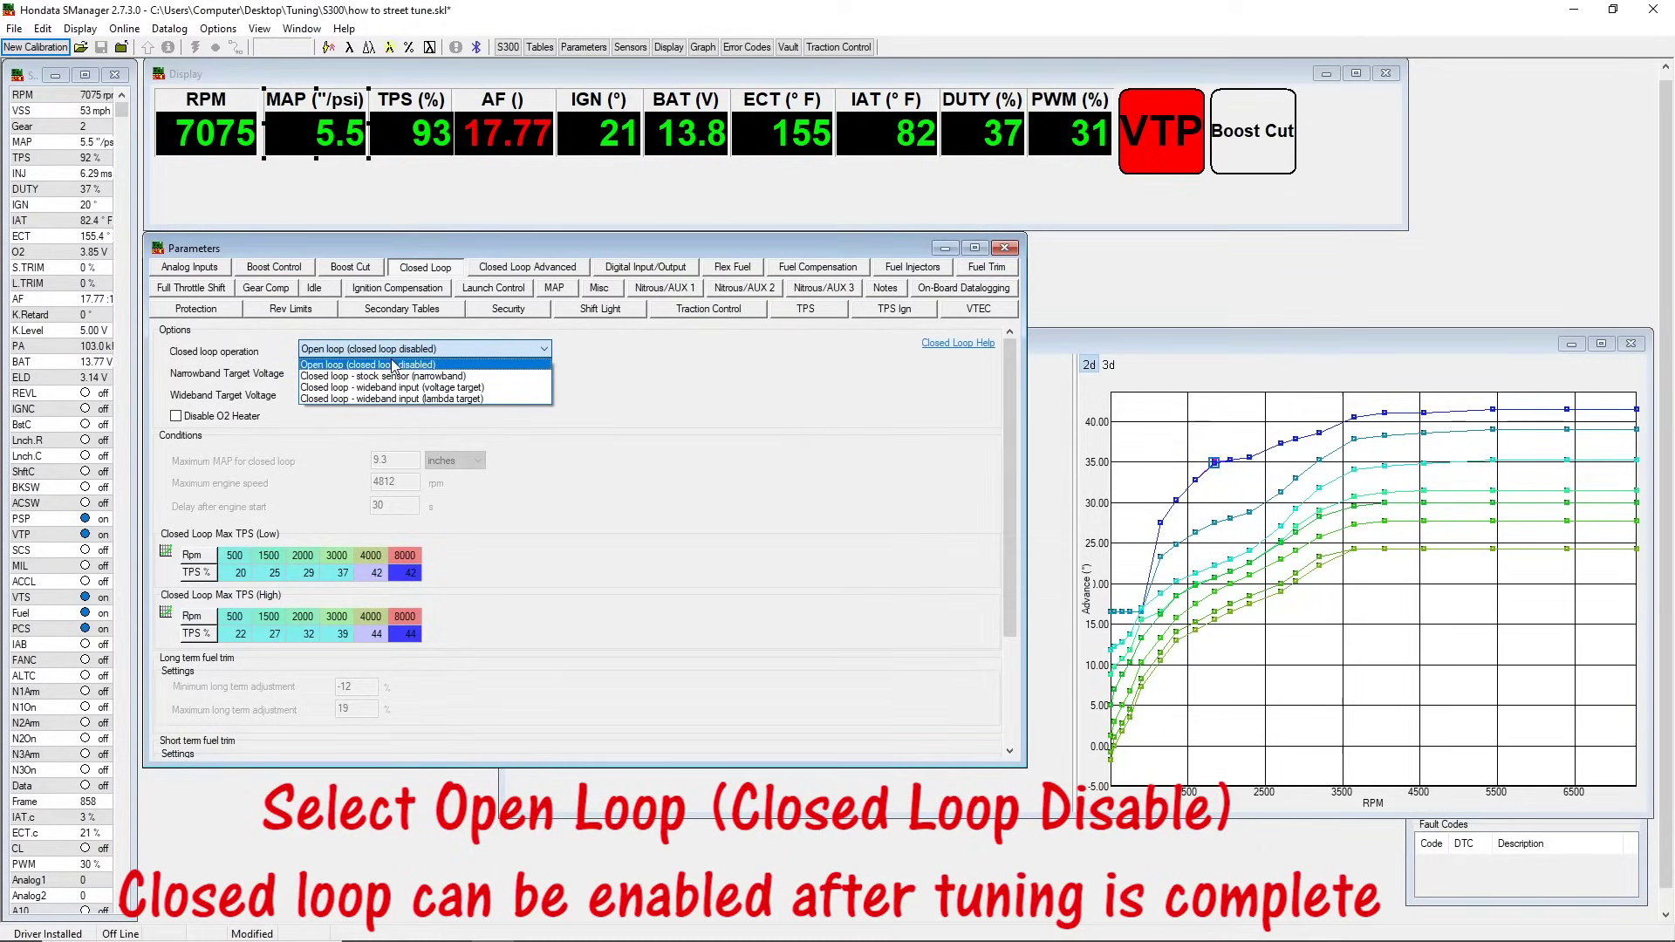
pyautogui.click(394, 364)
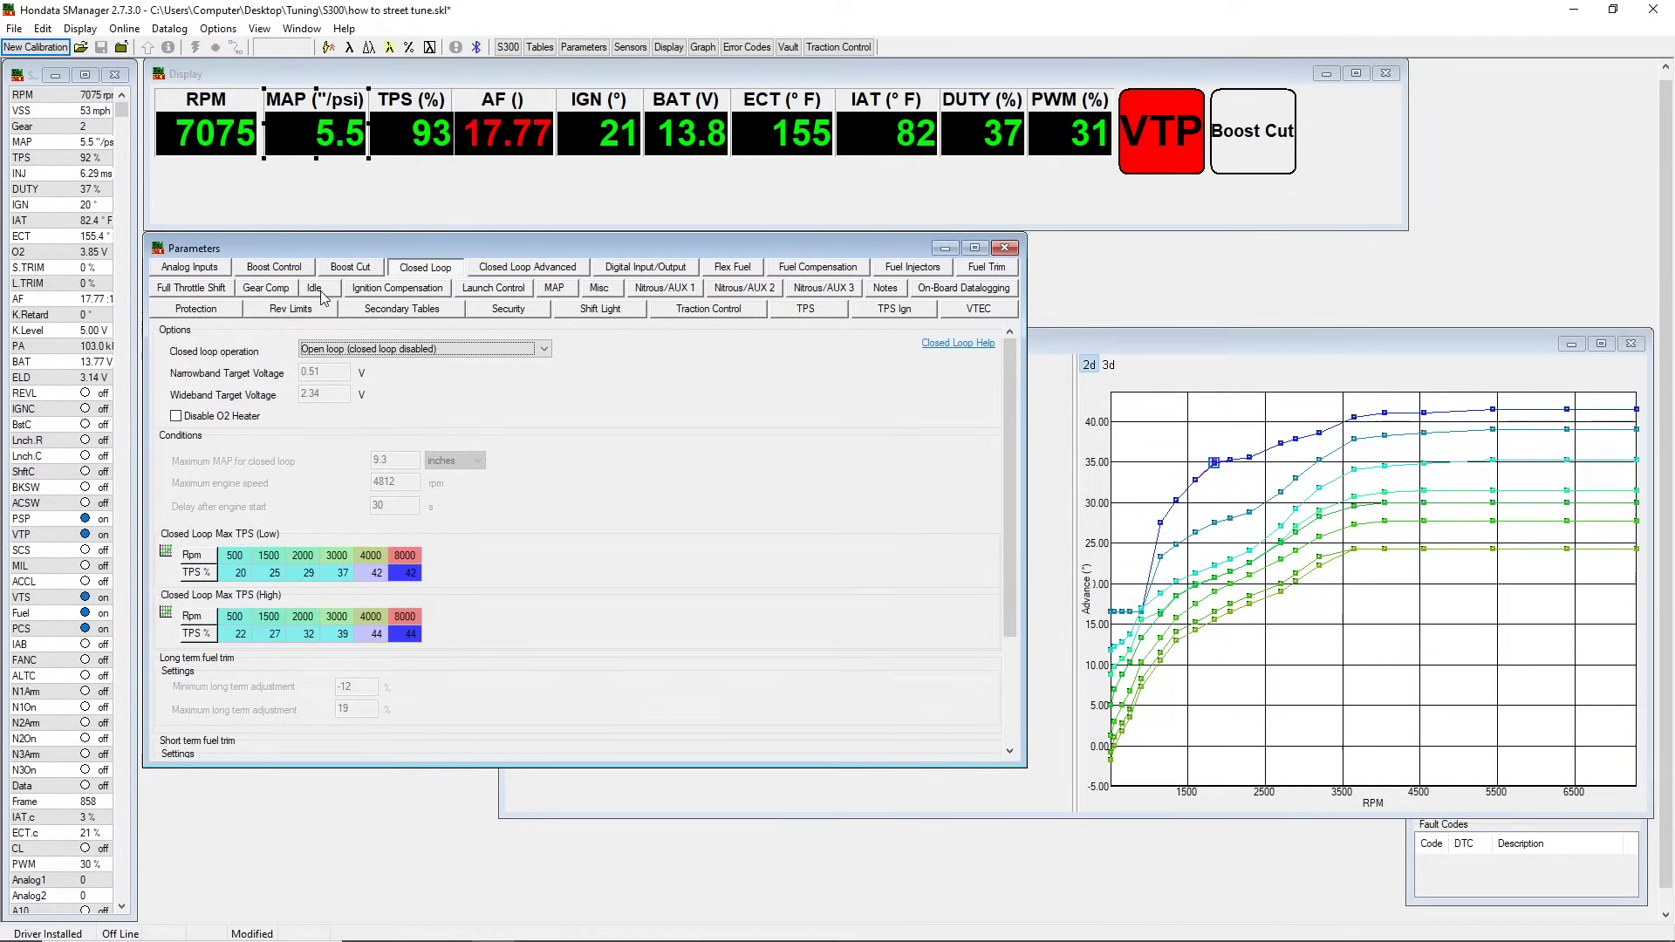
pyautogui.click(554, 288)
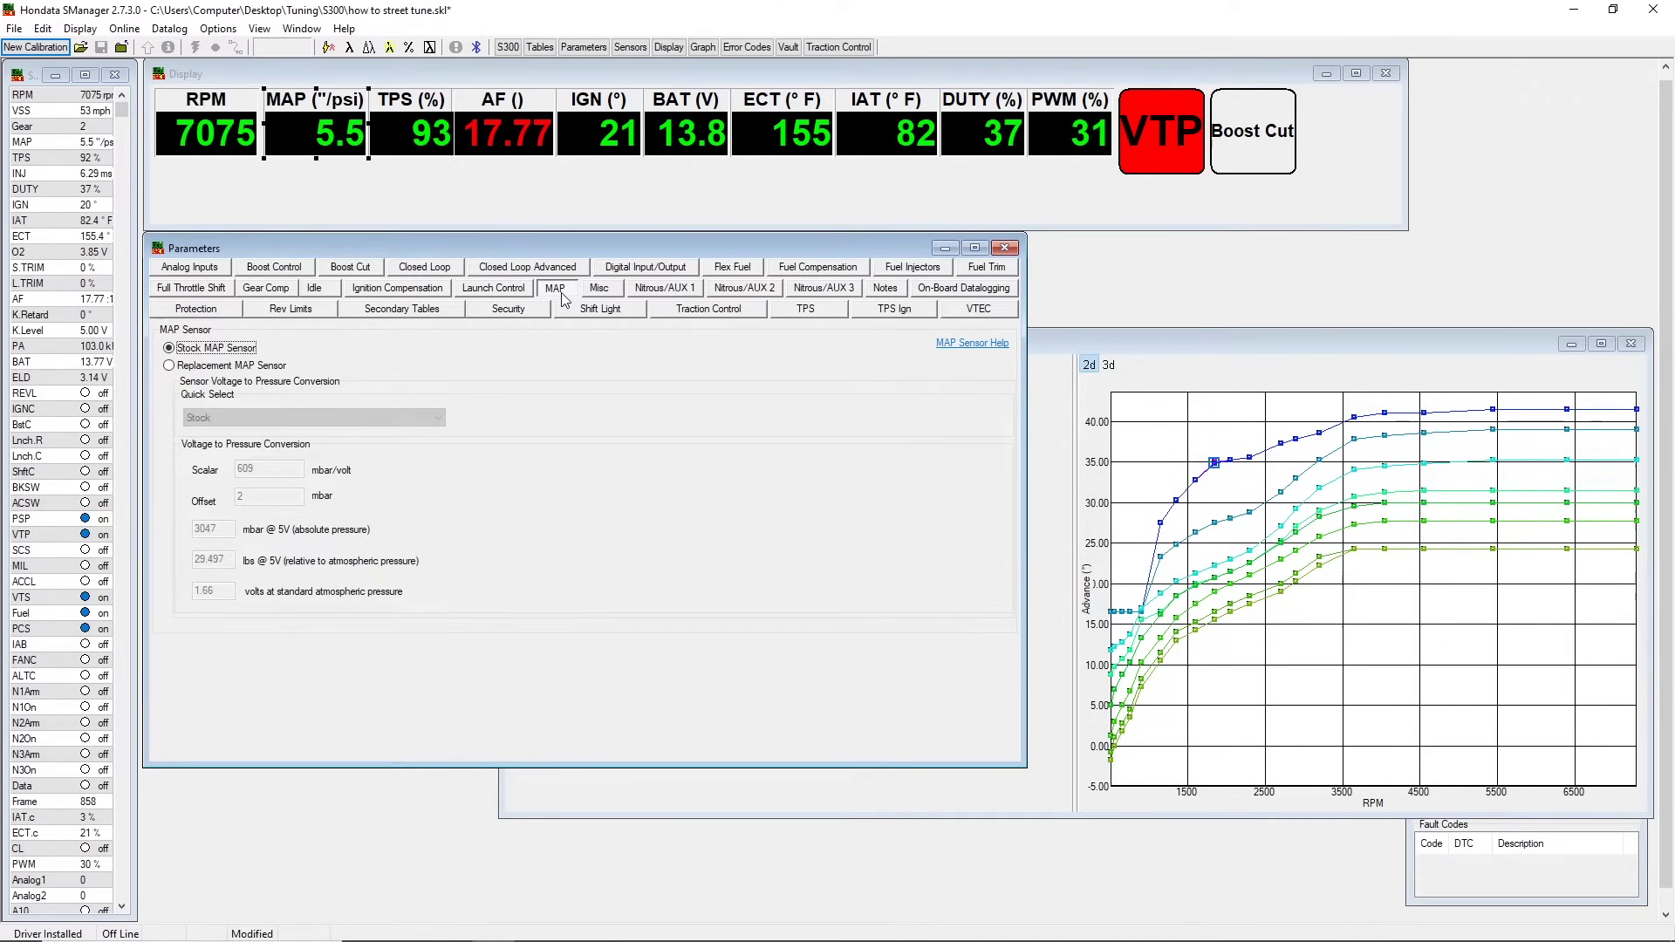
# - Choose Replacement MAP Sensor with the Custom preset: scalar 609 mbar/volt, offset 2 mbar
pyautogui.click(276, 367)
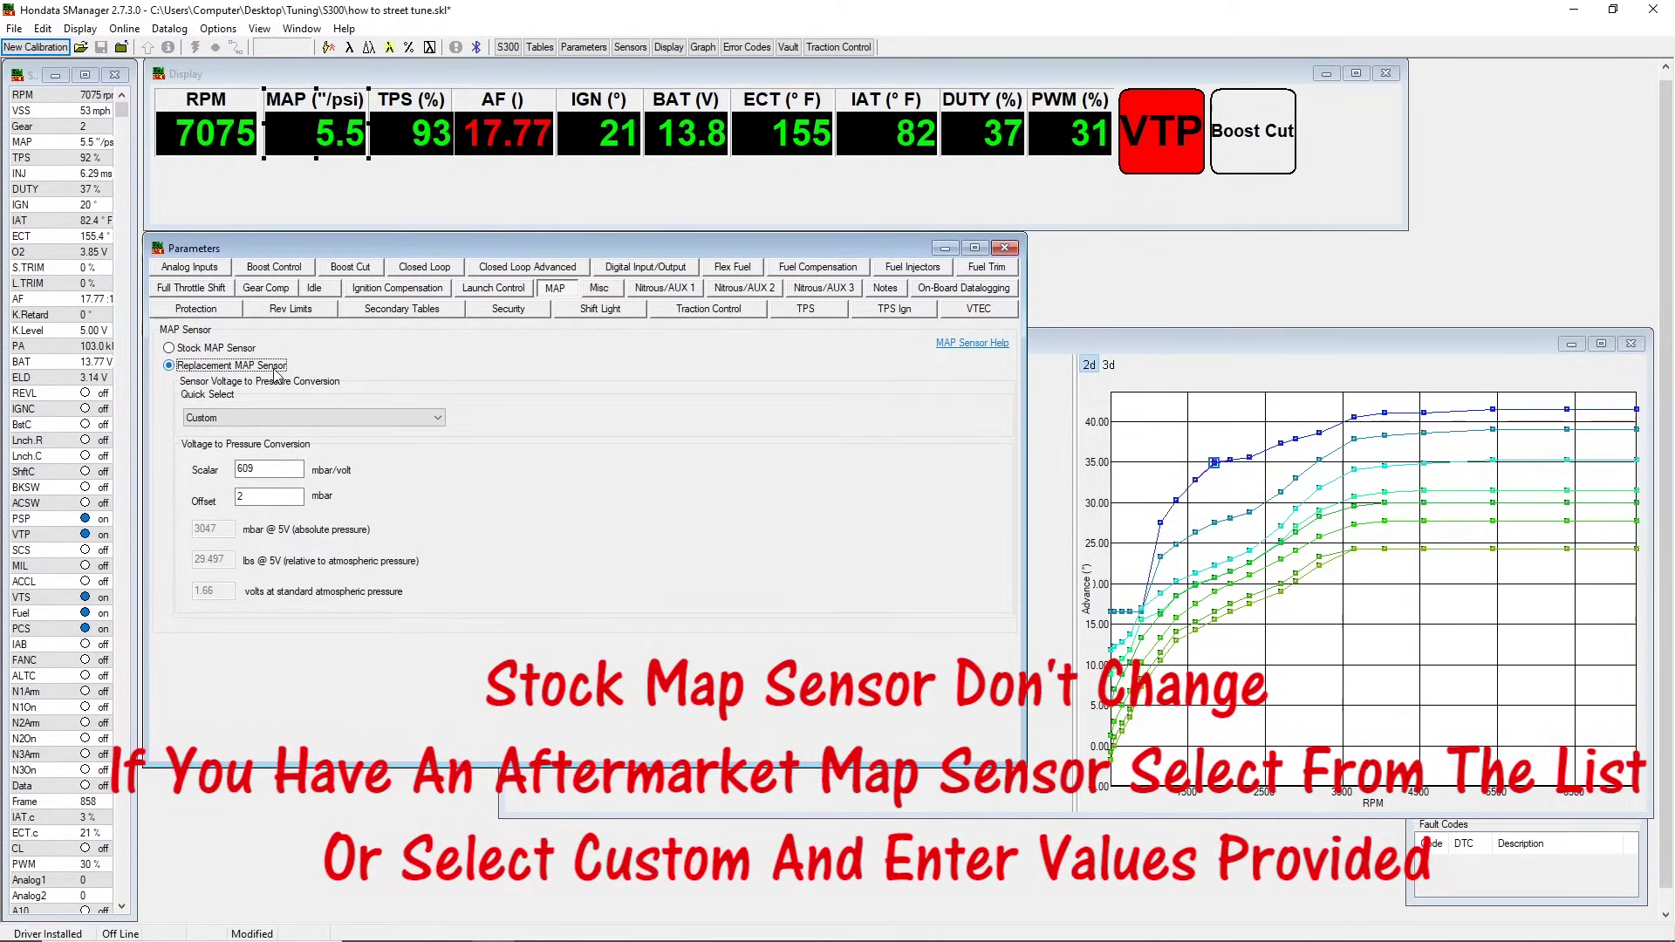
pyautogui.click(331, 419)
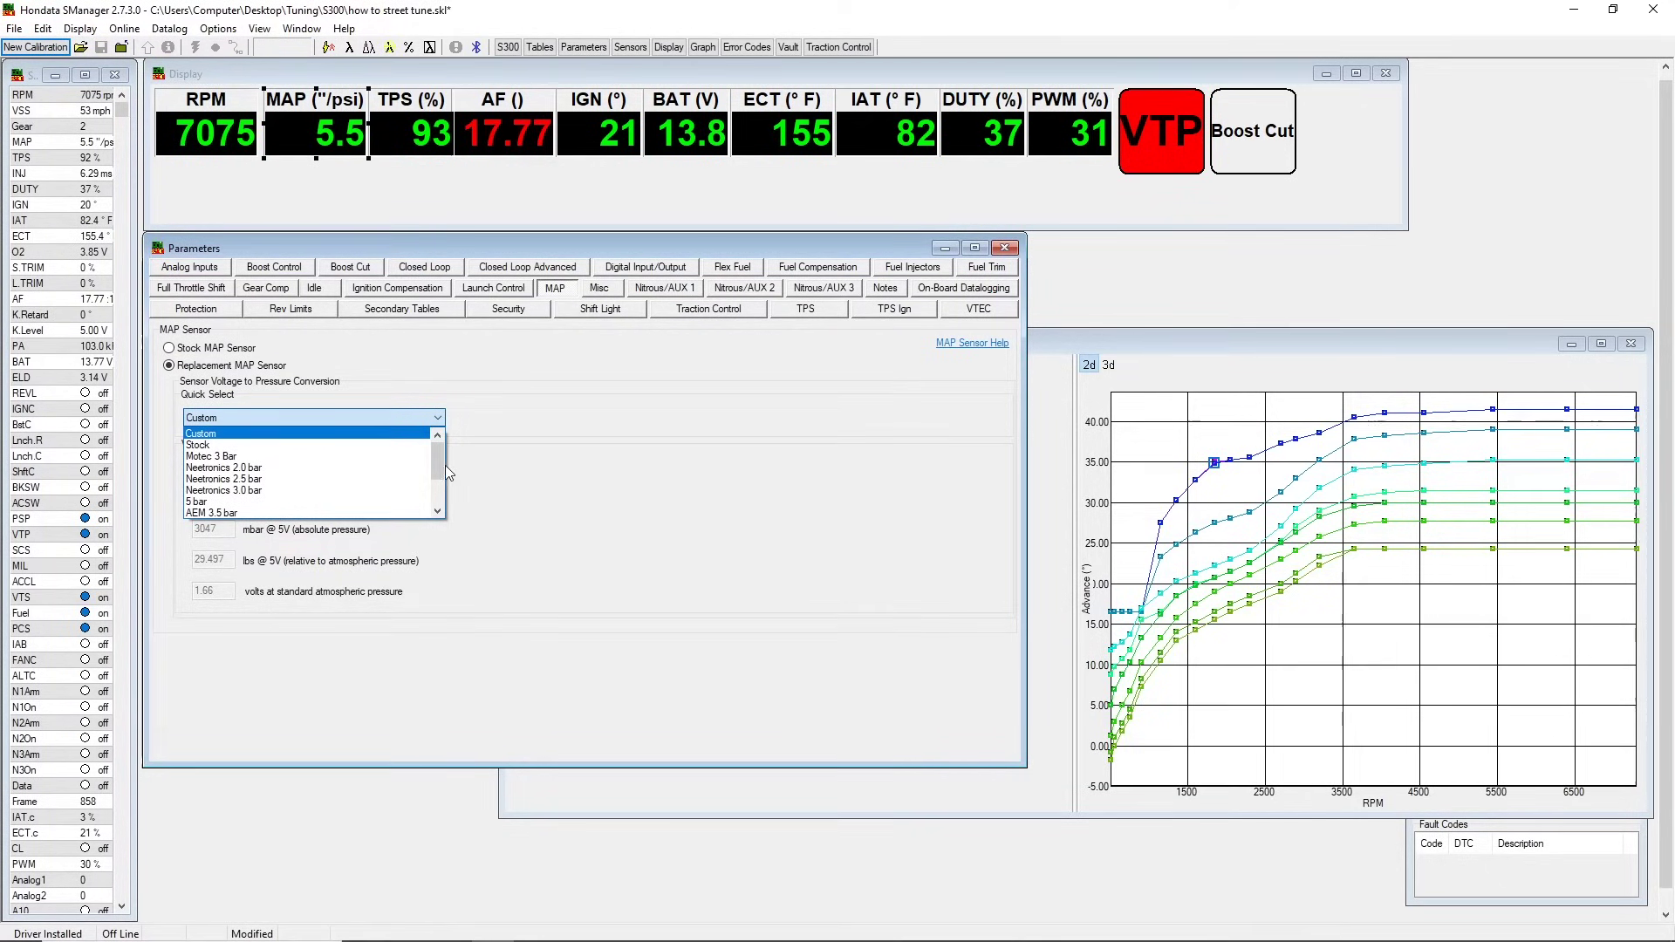
pyautogui.click(468, 352)
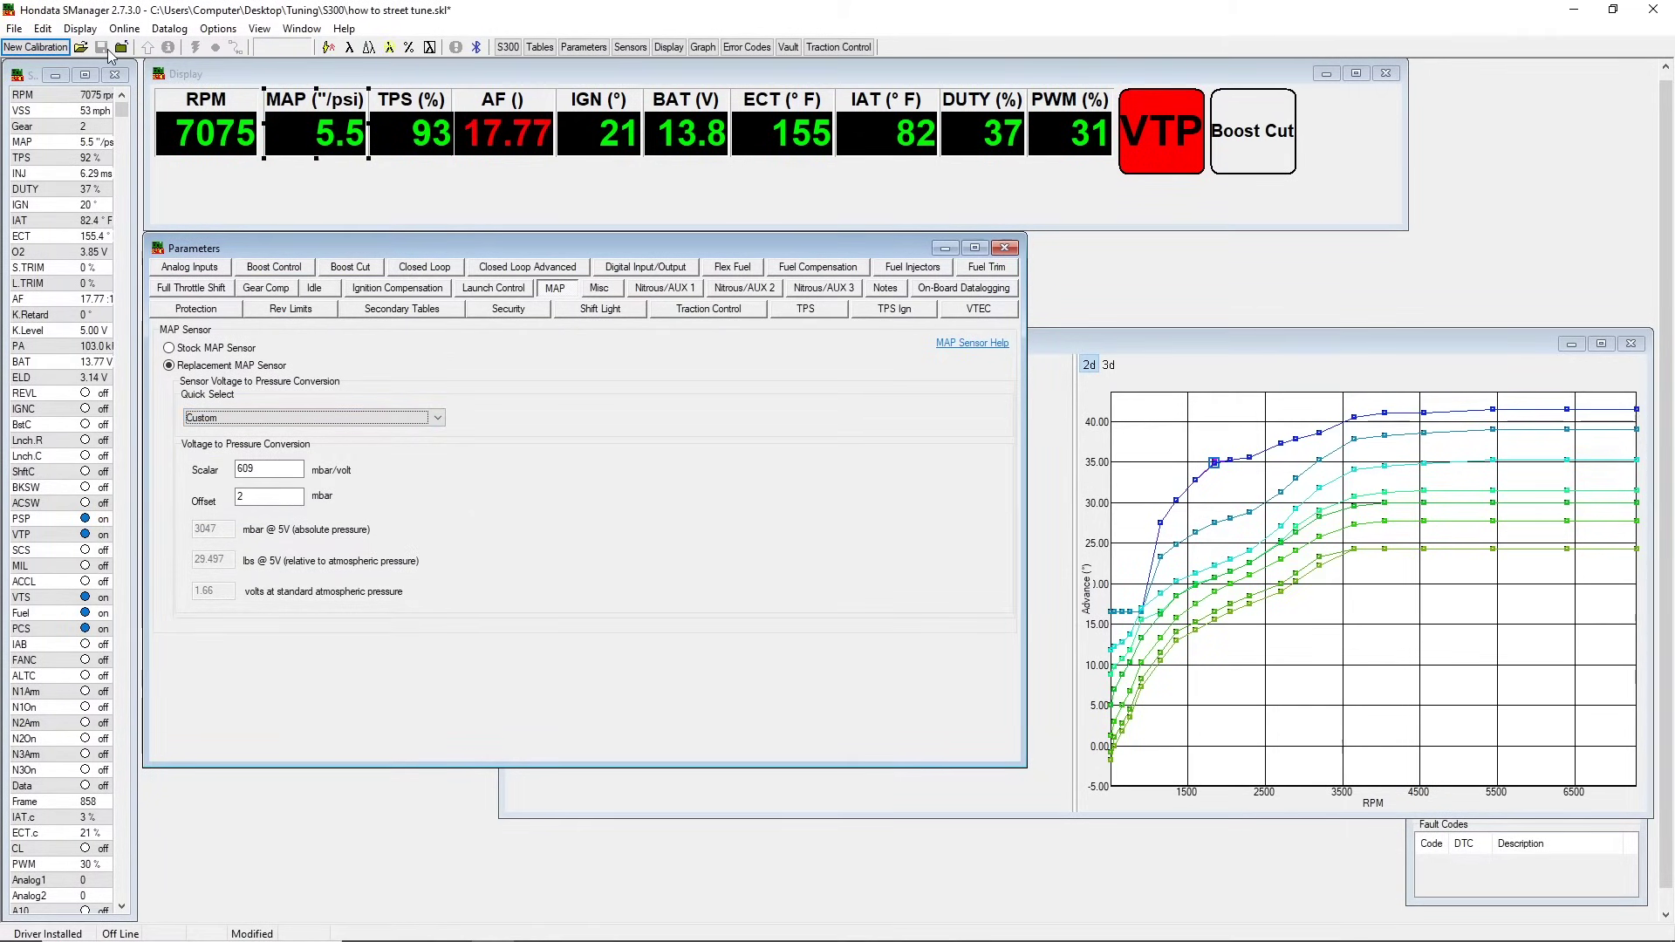
# - Dismiss the File menu and bring the Low Speed Ignition table in front of the Parameters panel
pyautogui.click(14, 28)
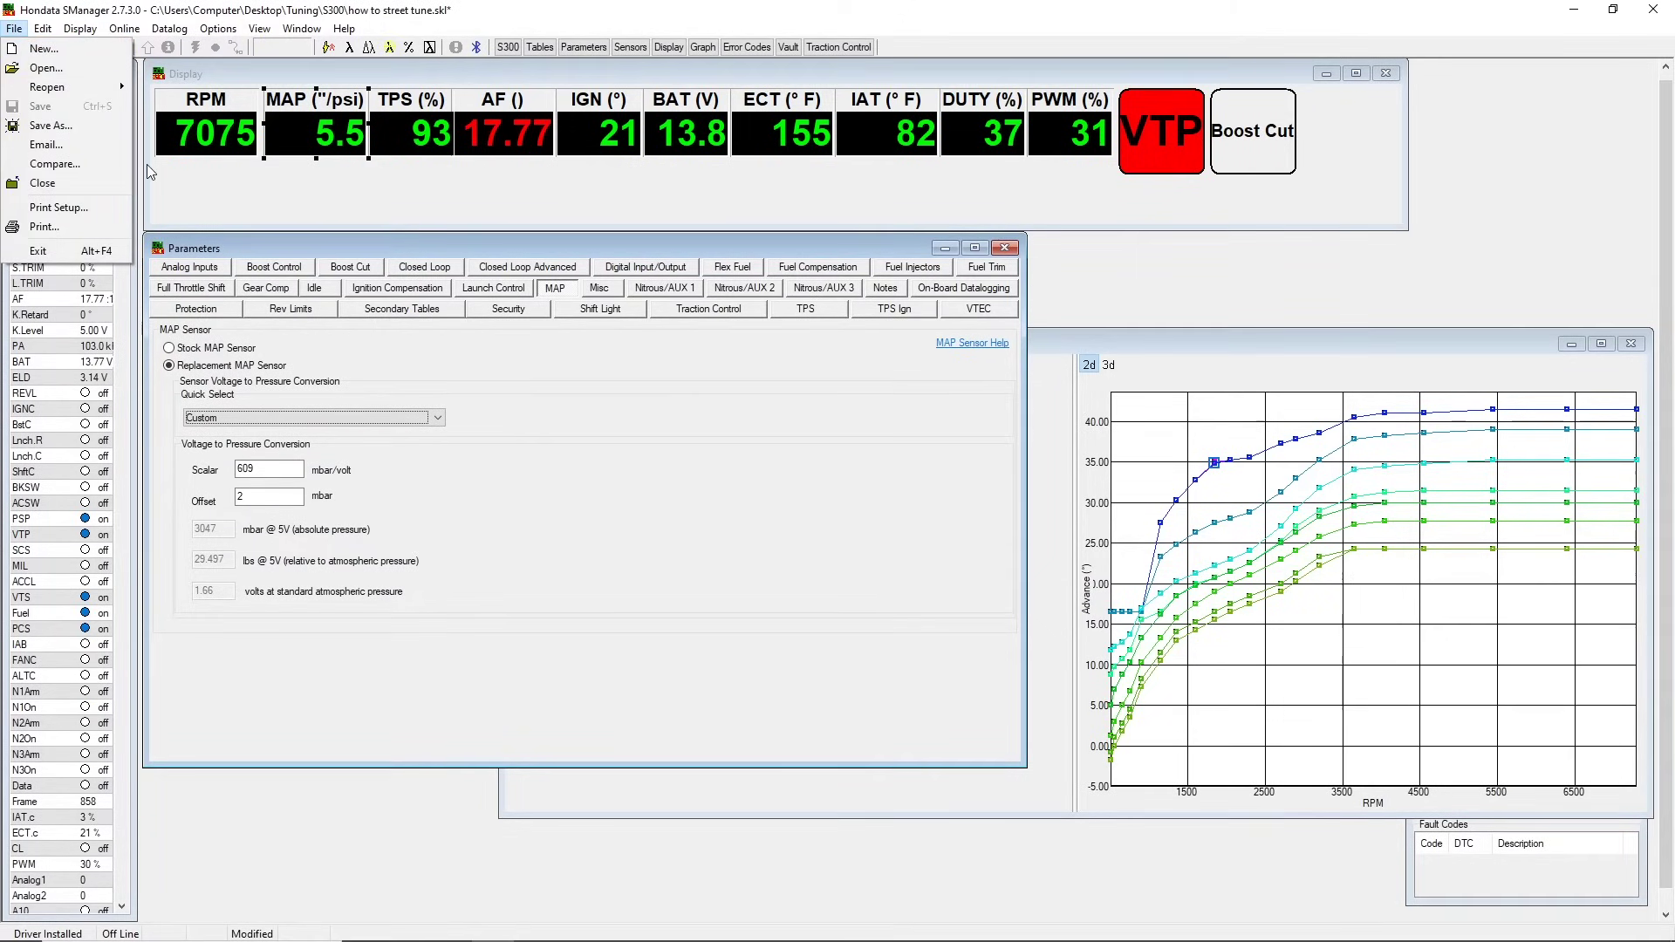
pyautogui.click(1119, 344)
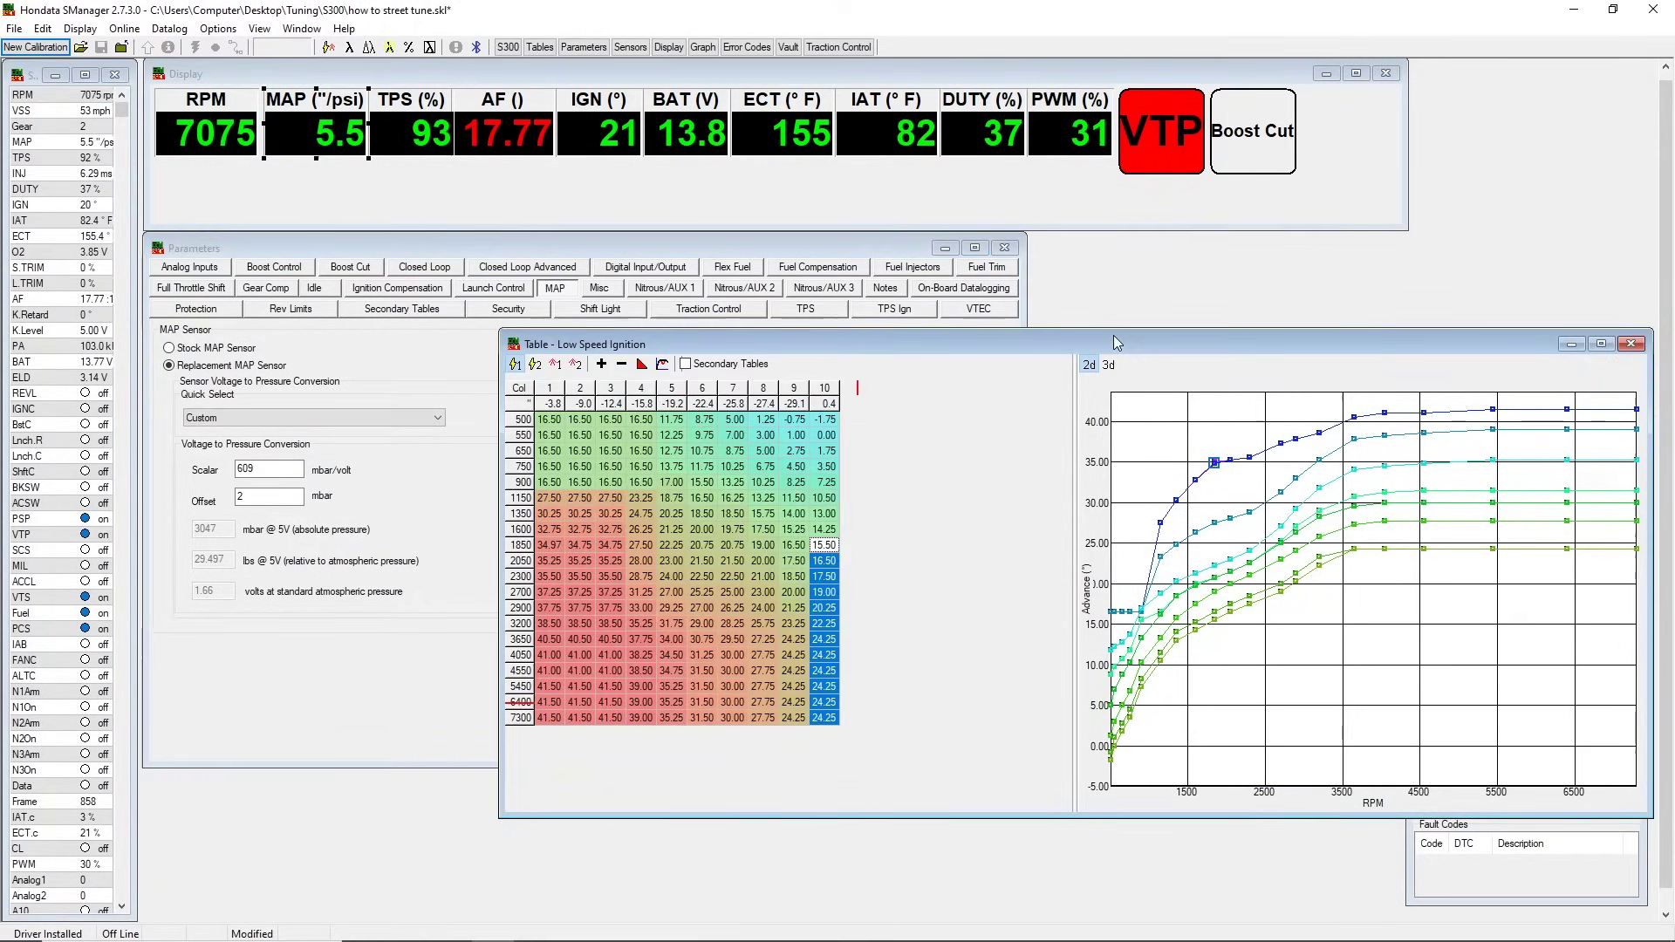